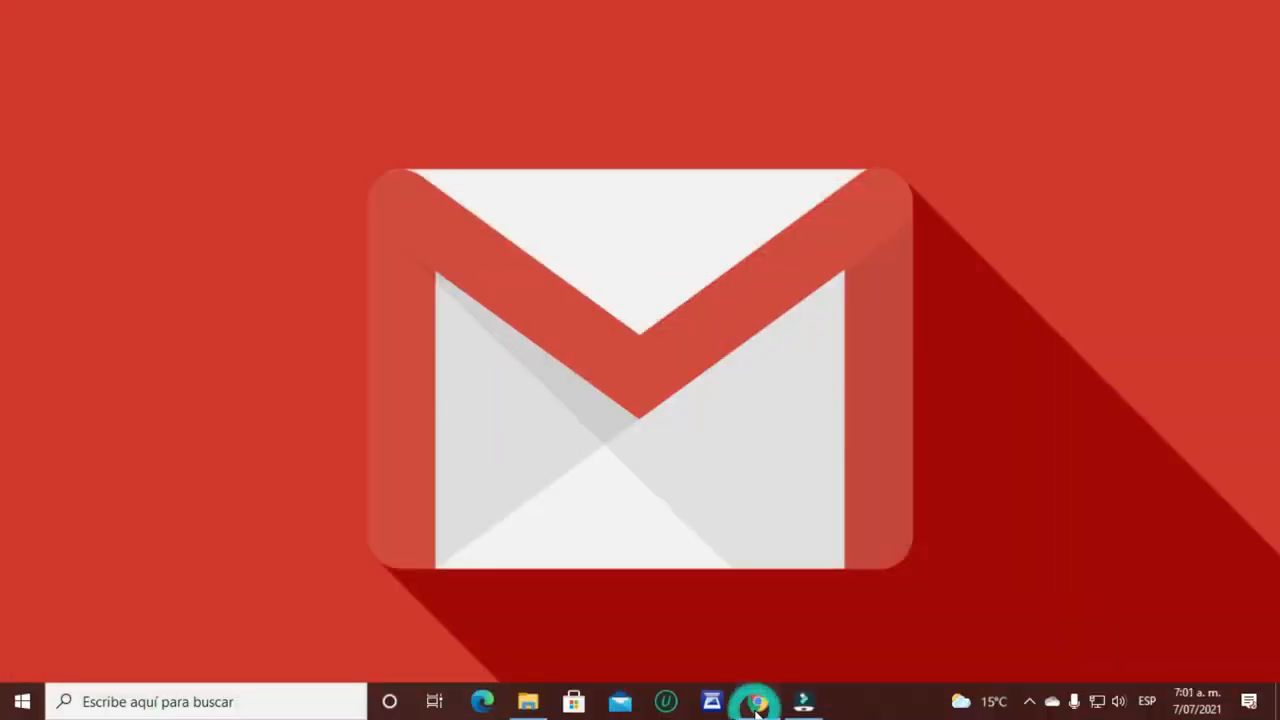
Step: Launch Chrome from the taskbar to bring up the second account's two-message Gmail inbox
{"action": "left_click", "coordinate": [757, 701]}
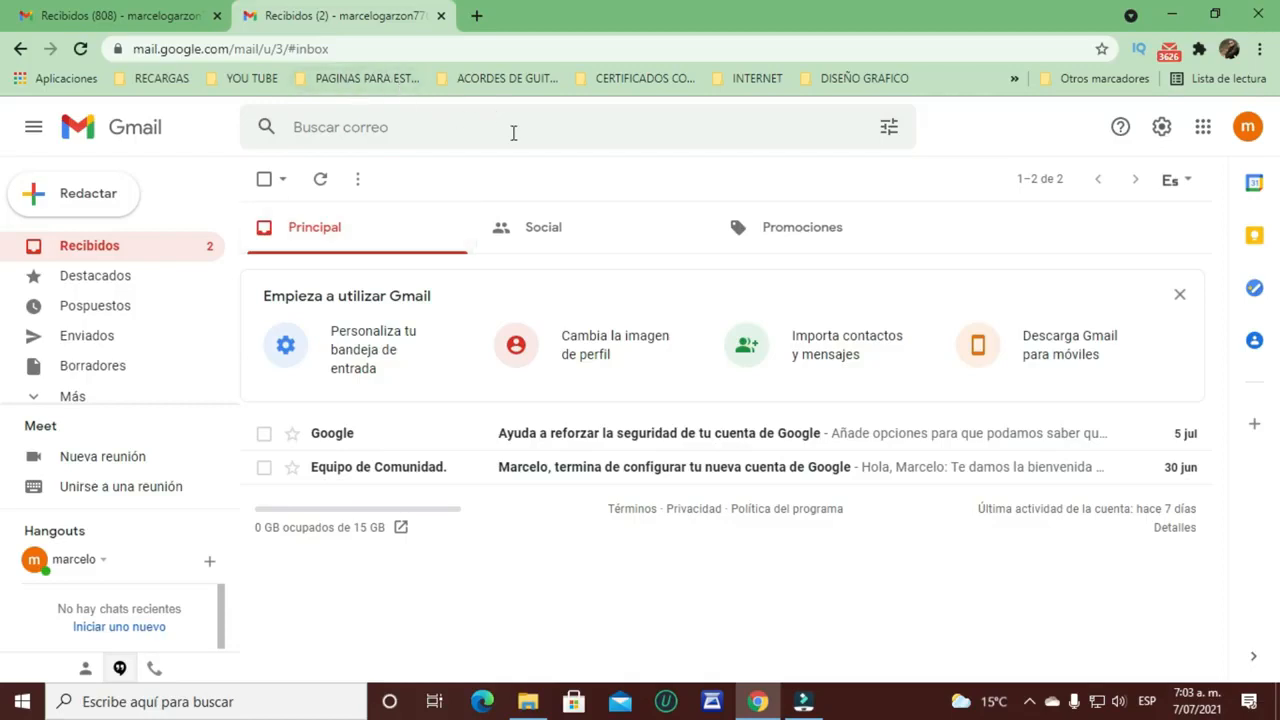
Step: Switch between the two Gmail account tabs, settling on the first account's inbox
{"action": "left_click", "coordinate": [118, 15]}
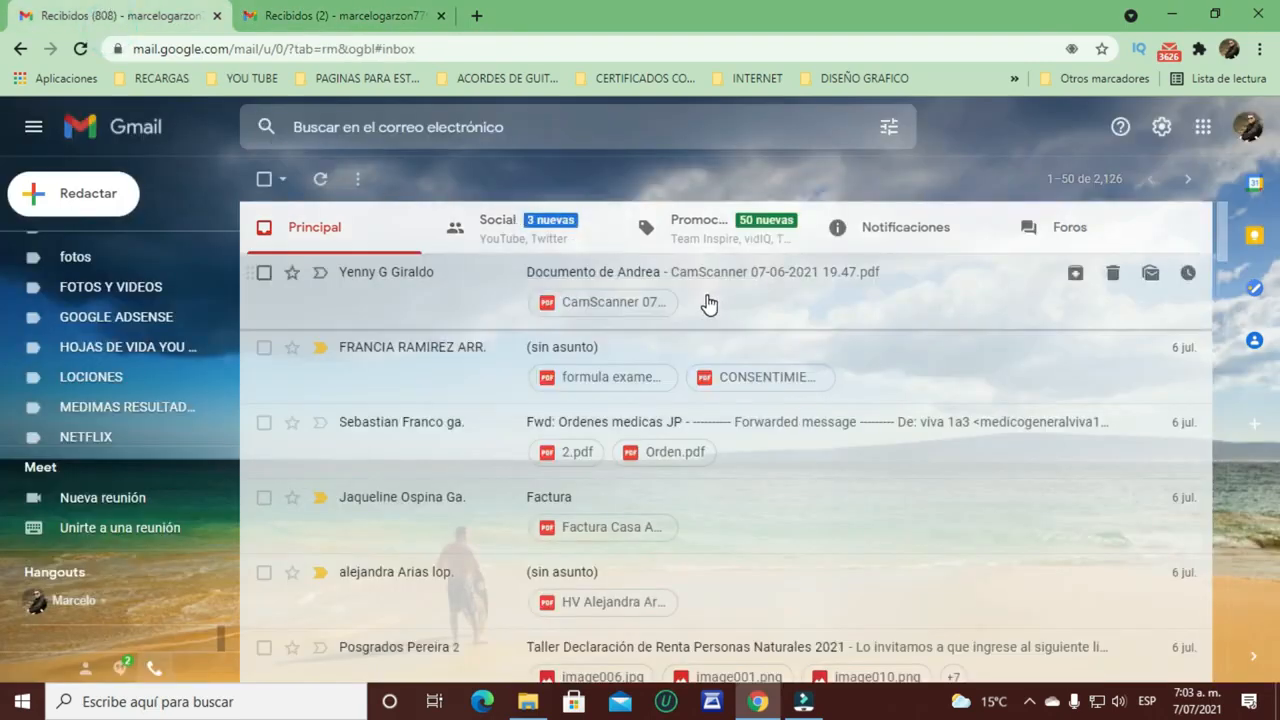
{"action": "scroll", "coordinate": [707, 304], "scroll_direction": "down", "scroll_amount": 7}
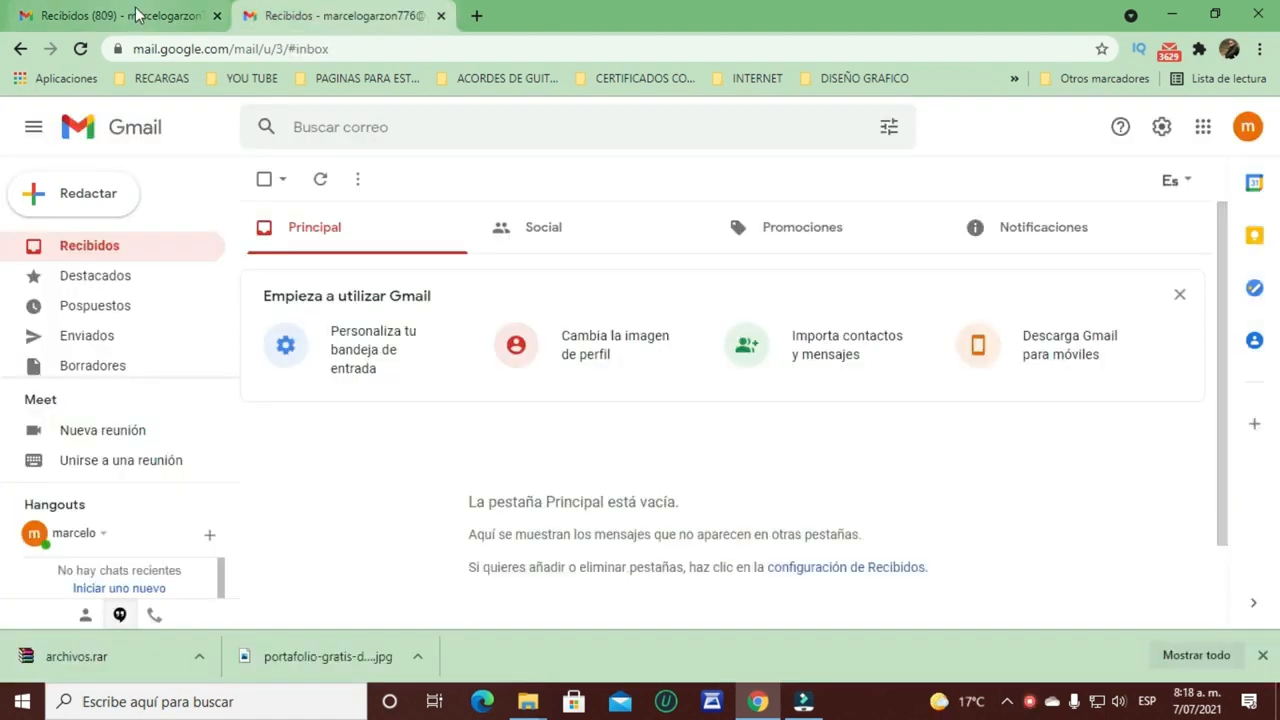
{"action": "left_click", "coordinate": [135, 16]}
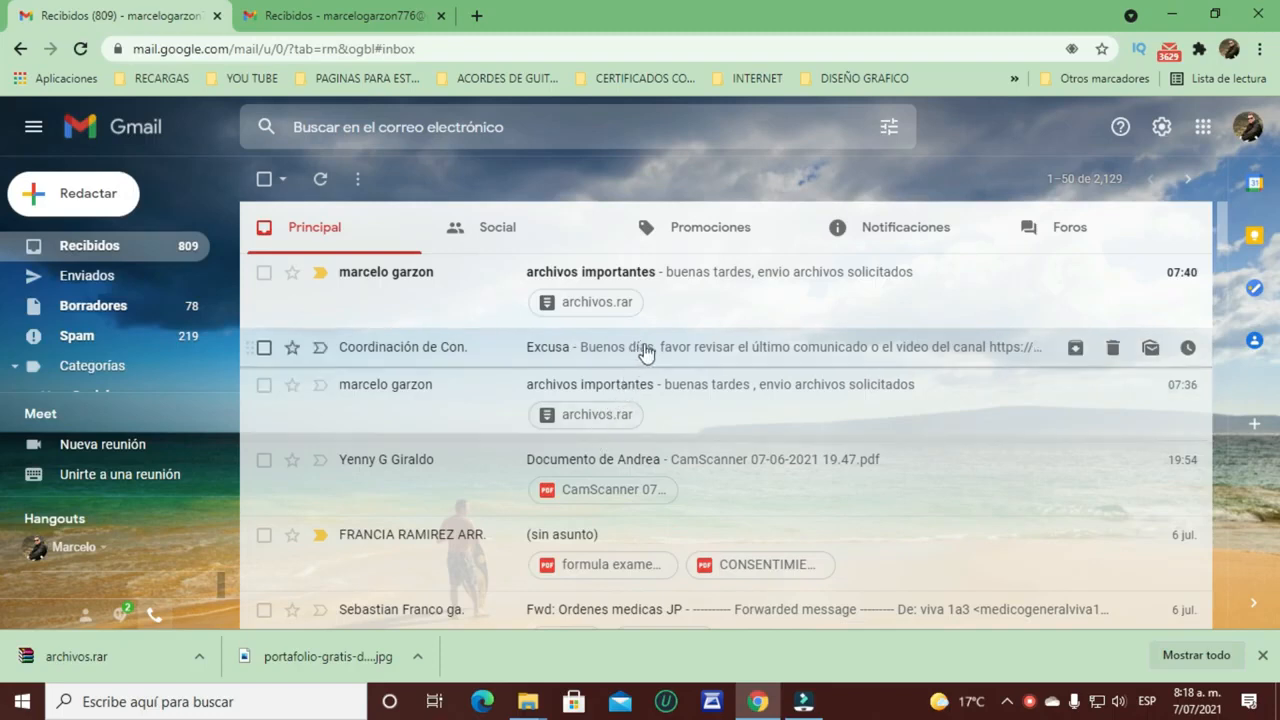
Step: Read through the Excusa email, then return to the inbox list
{"action": "left_click", "coordinate": [415, 352]}
{"action": "scroll", "coordinate": [545, 338], "scroll_direction": "down", "scroll_amount": 6}
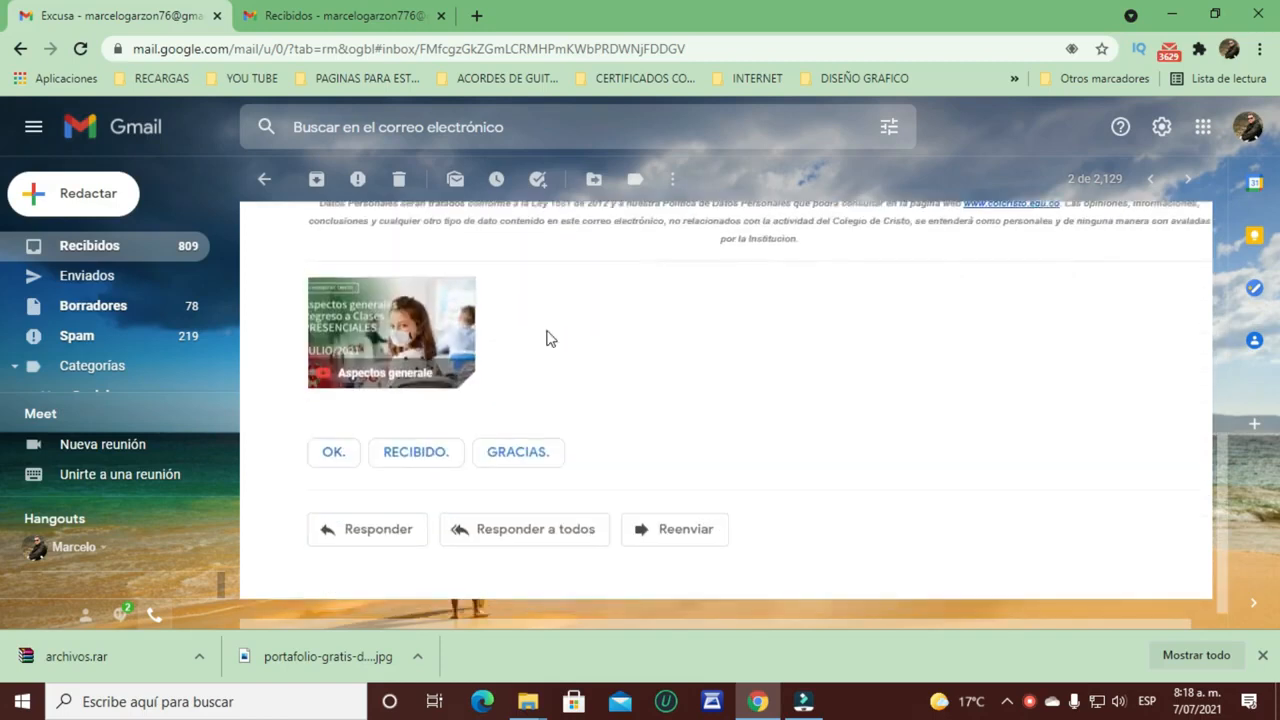
{"action": "scroll", "coordinate": [738, 428], "scroll_direction": "up", "scroll_amount": 5}
{"action": "scroll", "coordinate": [738, 428], "scroll_direction": "up", "scroll_amount": 2}
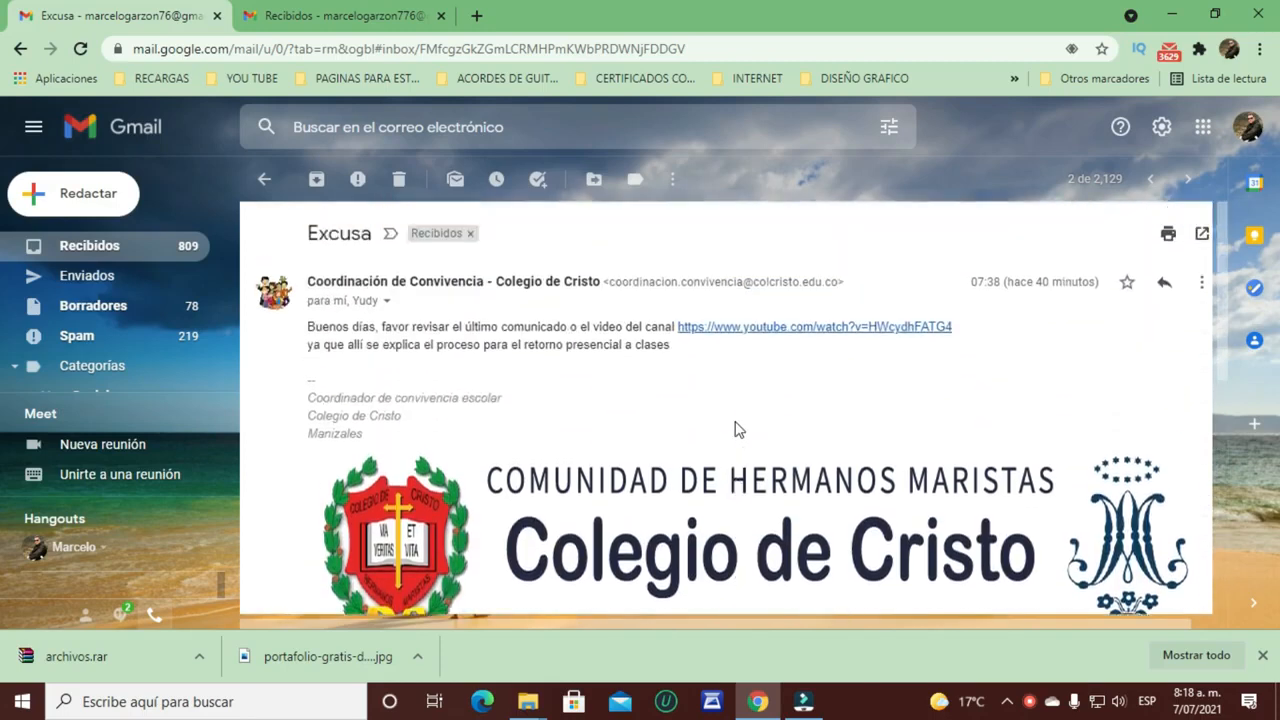
{"action": "left_click", "coordinate": [263, 180]}
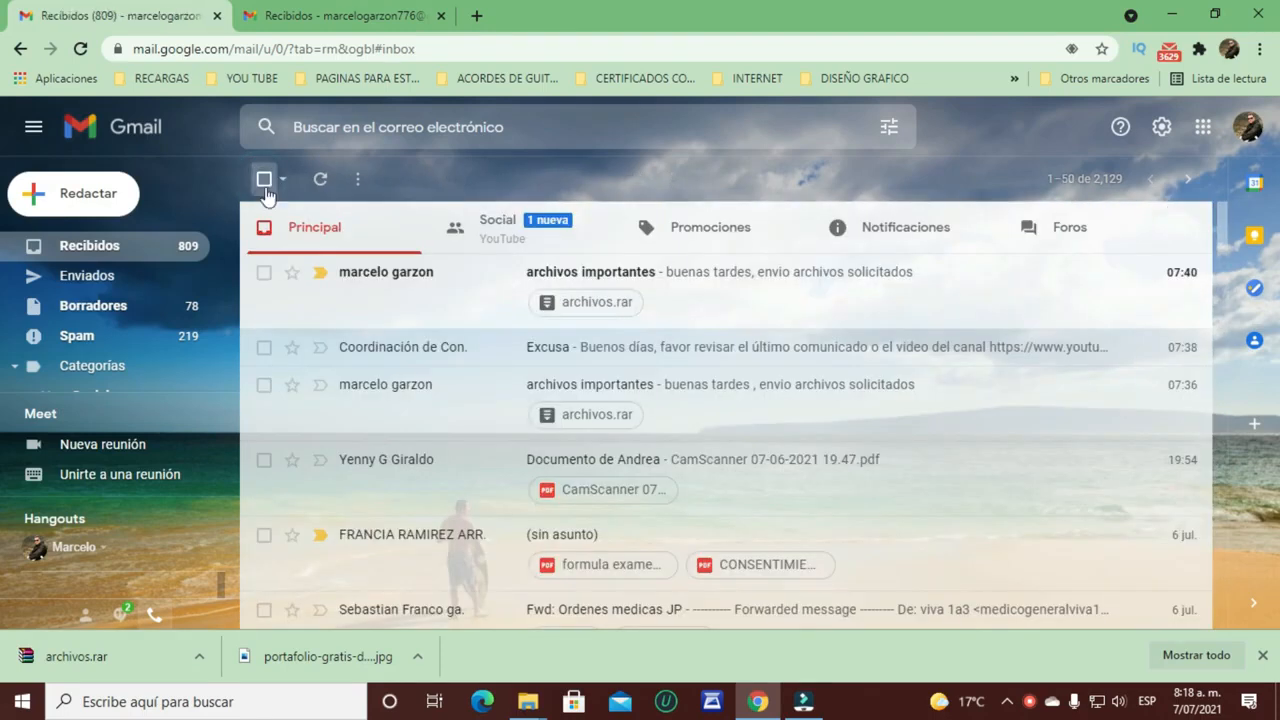
Step: Open the Documento de Andrea email and view its CamScanner PDF in a separate viewer tab
{"action": "scroll", "coordinate": [742, 384], "scroll_direction": "down", "scroll_amount": 2}
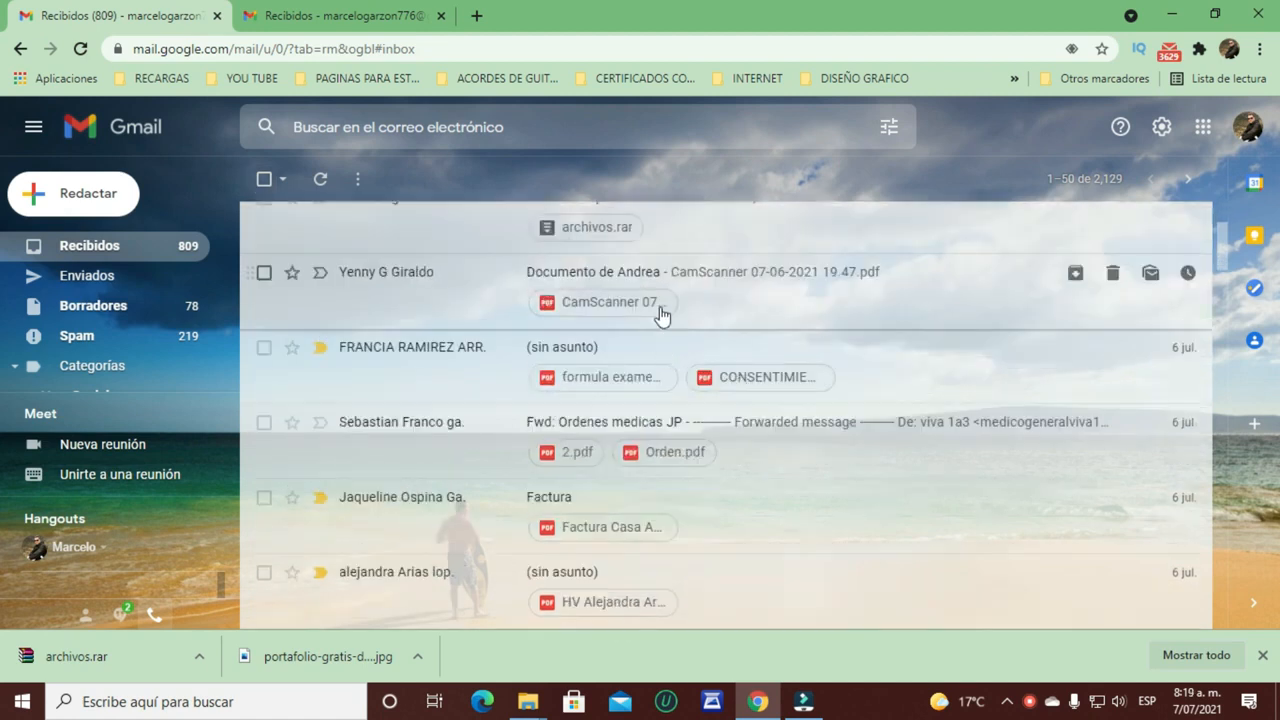
{"action": "left_click", "coordinate": [711, 280]}
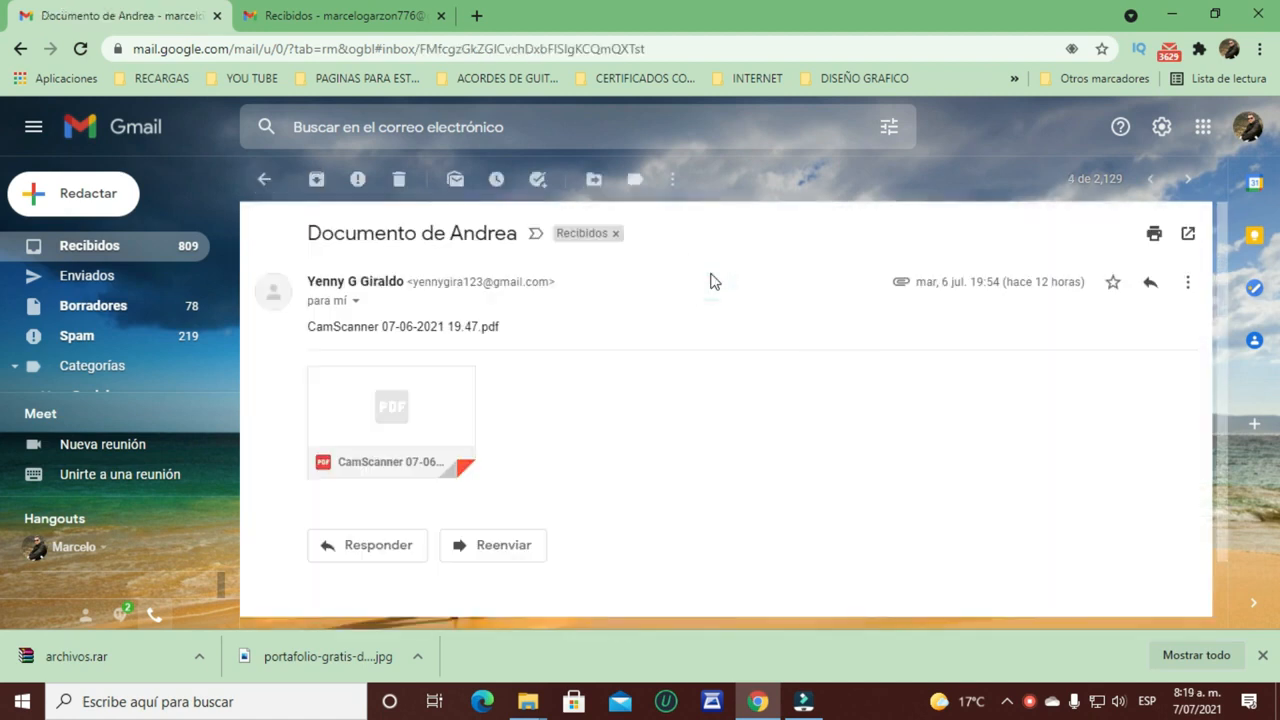
{"action": "left_click", "coordinate": [393, 403]}
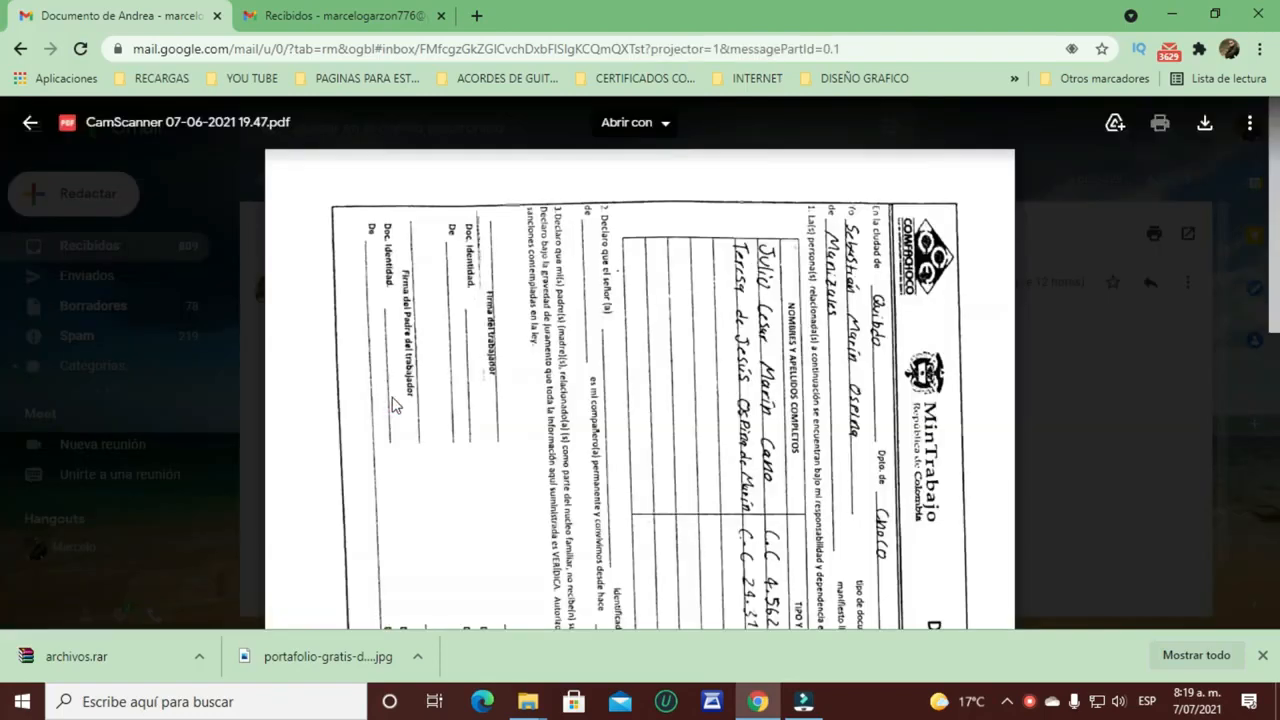
{"action": "left_click", "coordinate": [1205, 123]}
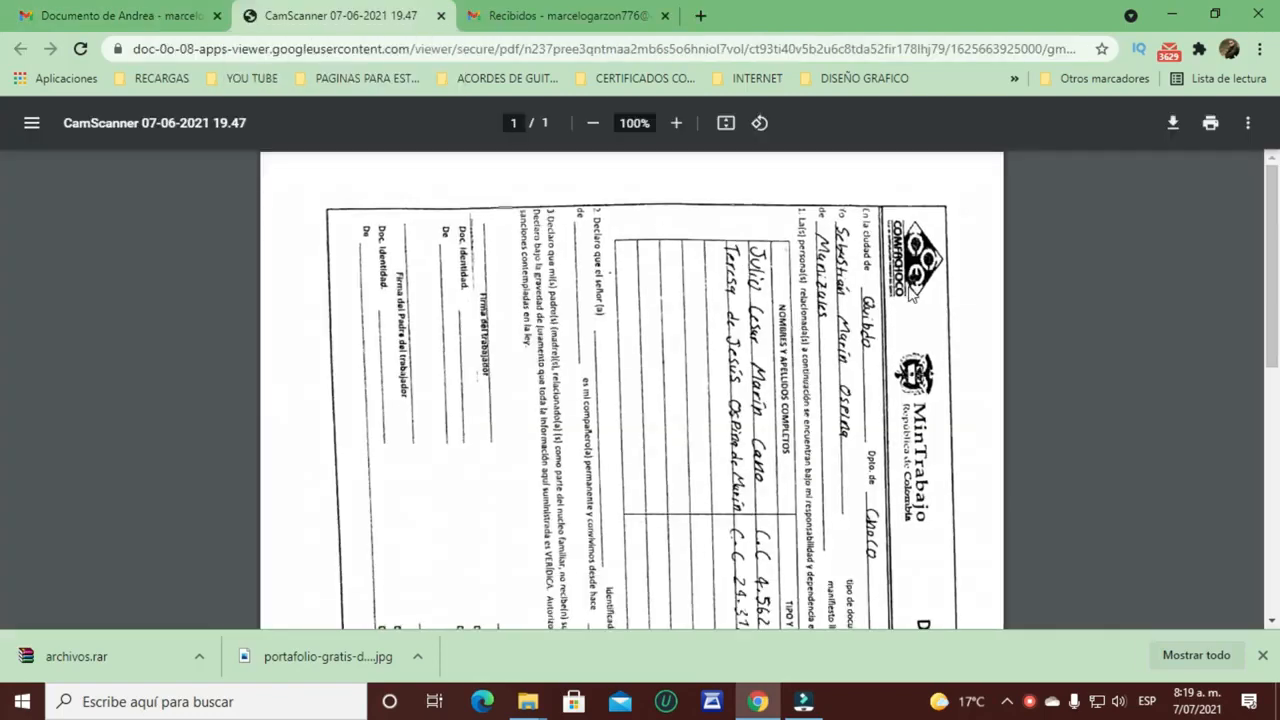
Step: Cancel both printing and downloading the PDF, then close the viewer and preview
{"action": "left_click", "coordinate": [1211, 125]}
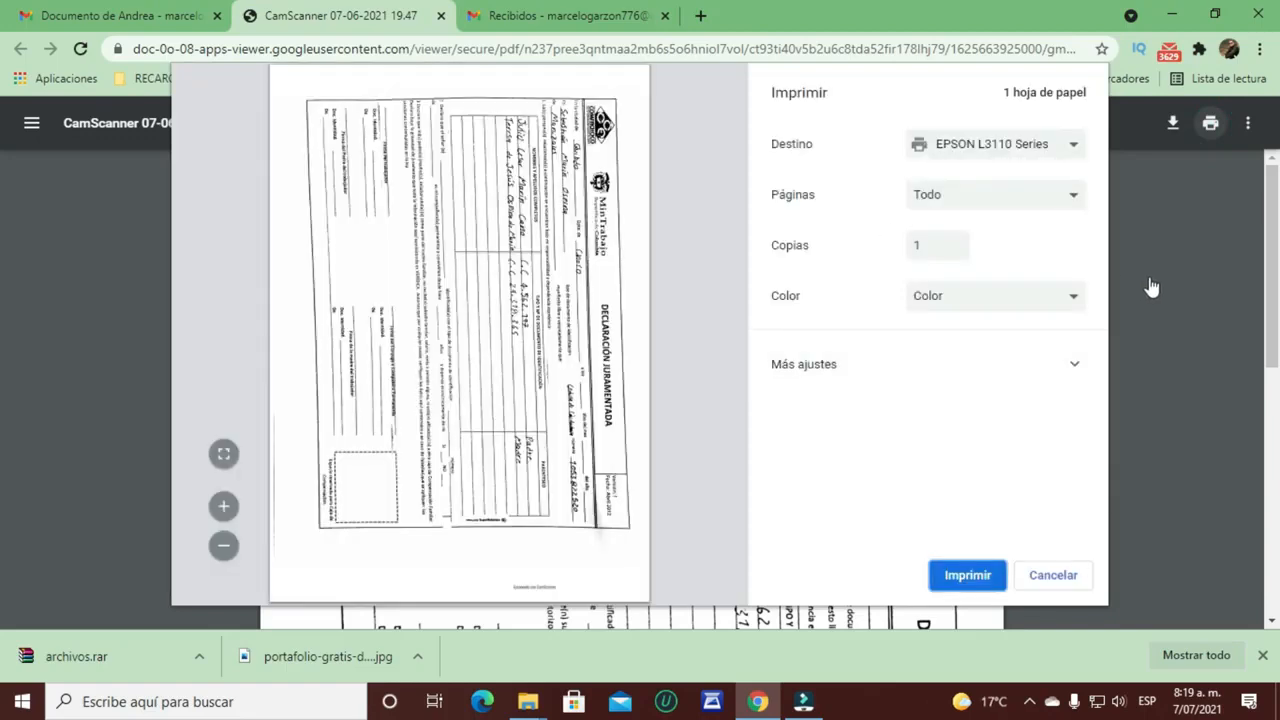
{"action": "left_click", "coordinate": [1049, 576]}
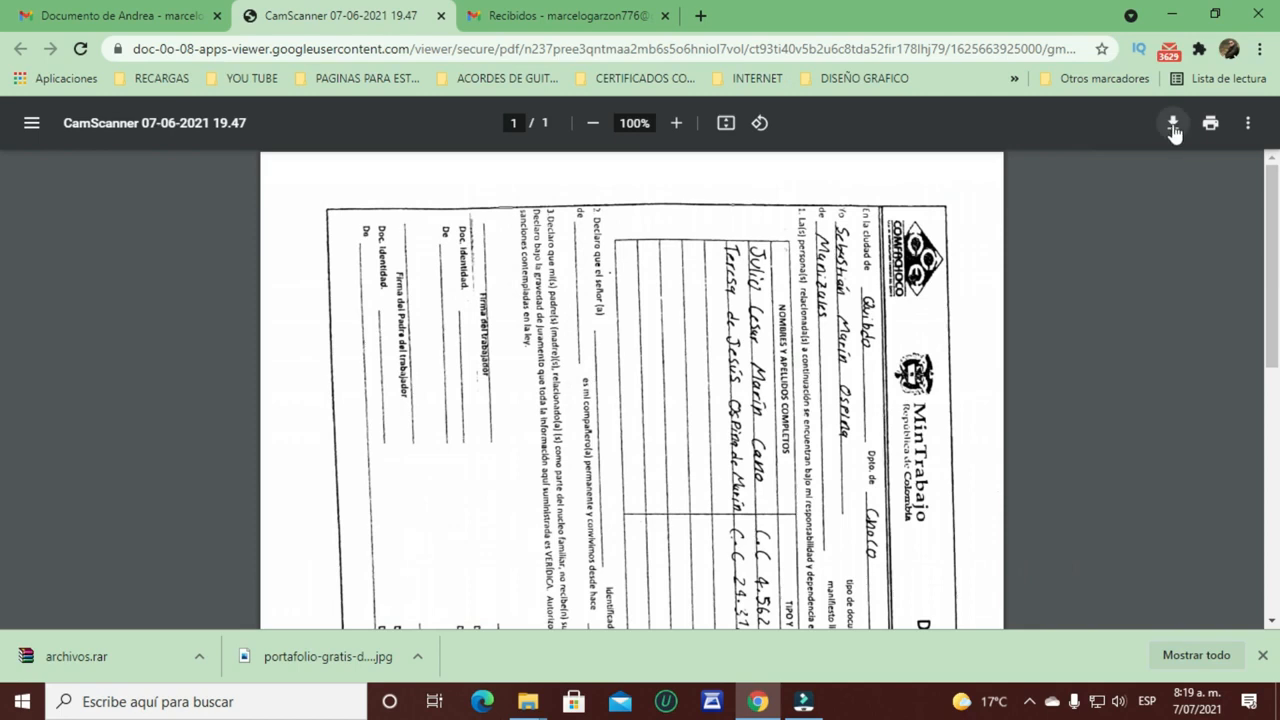
{"action": "left_click", "coordinate": [1173, 123]}
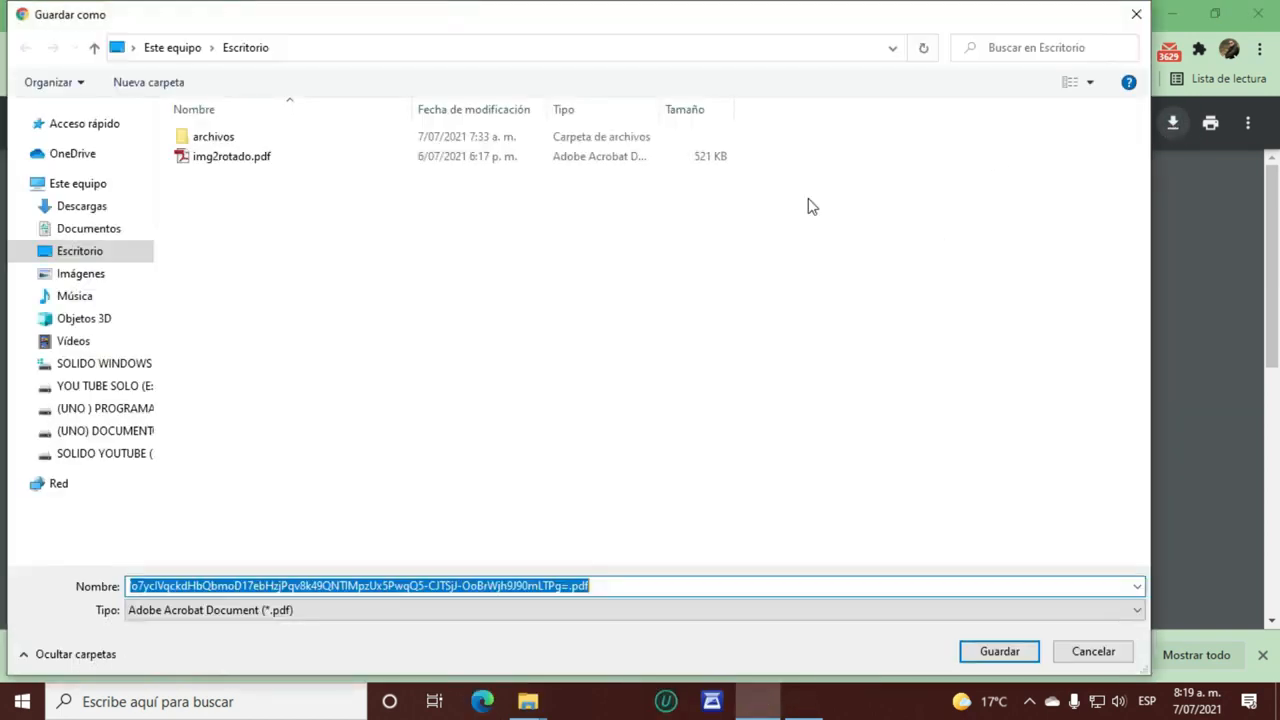
{"action": "left_click", "coordinate": [1136, 14]}
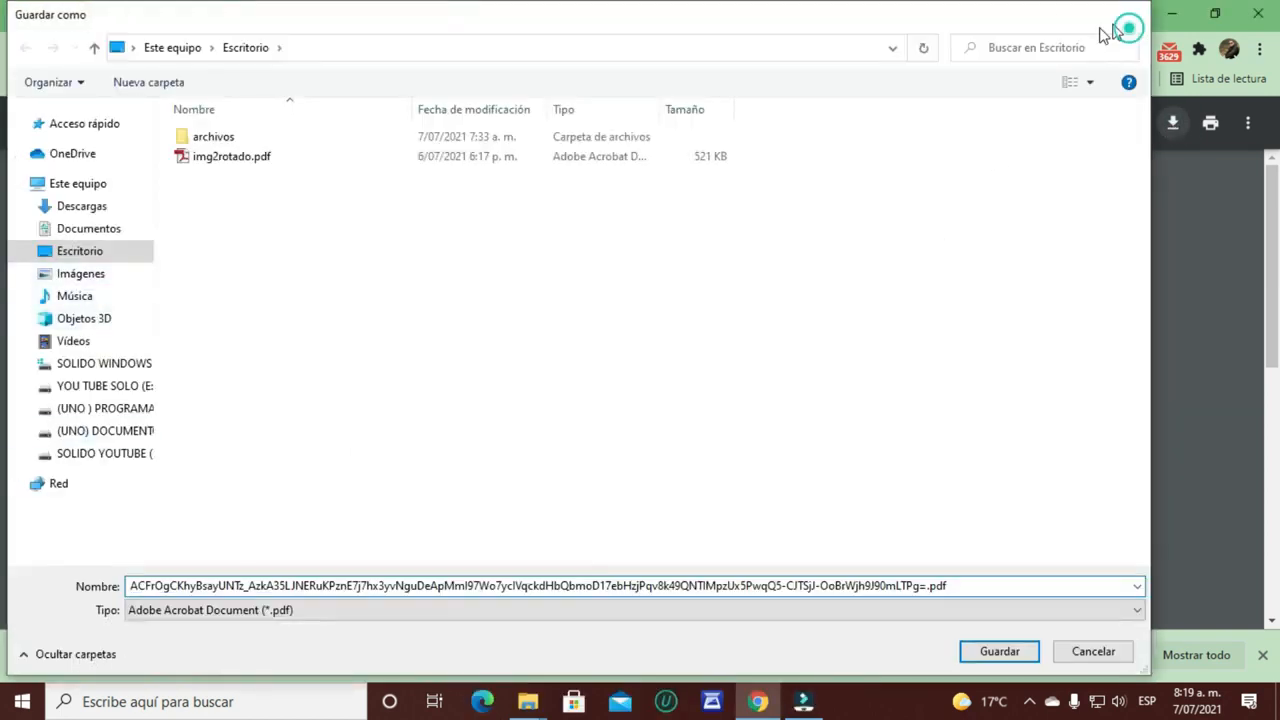
{"action": "left_click", "coordinate": [443, 16]}
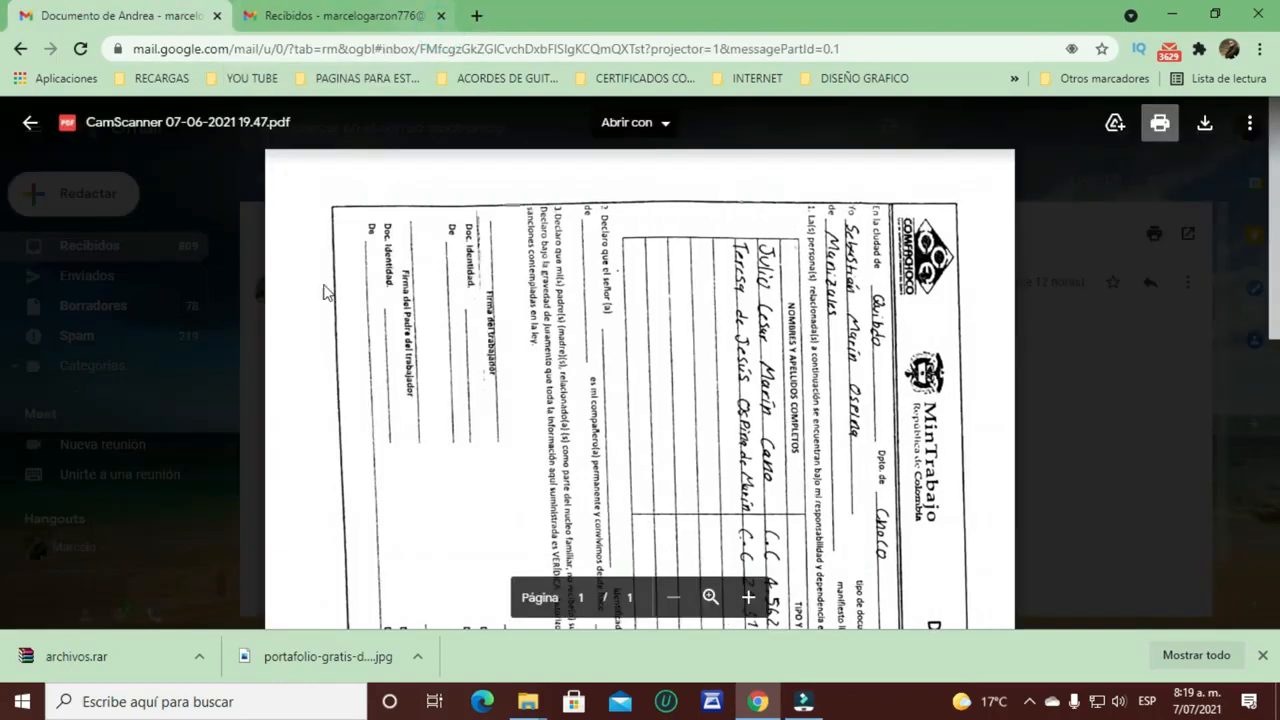
{"action": "left_click", "coordinate": [1135, 422]}
{"action": "mouse_move", "coordinate": [350, 455]}
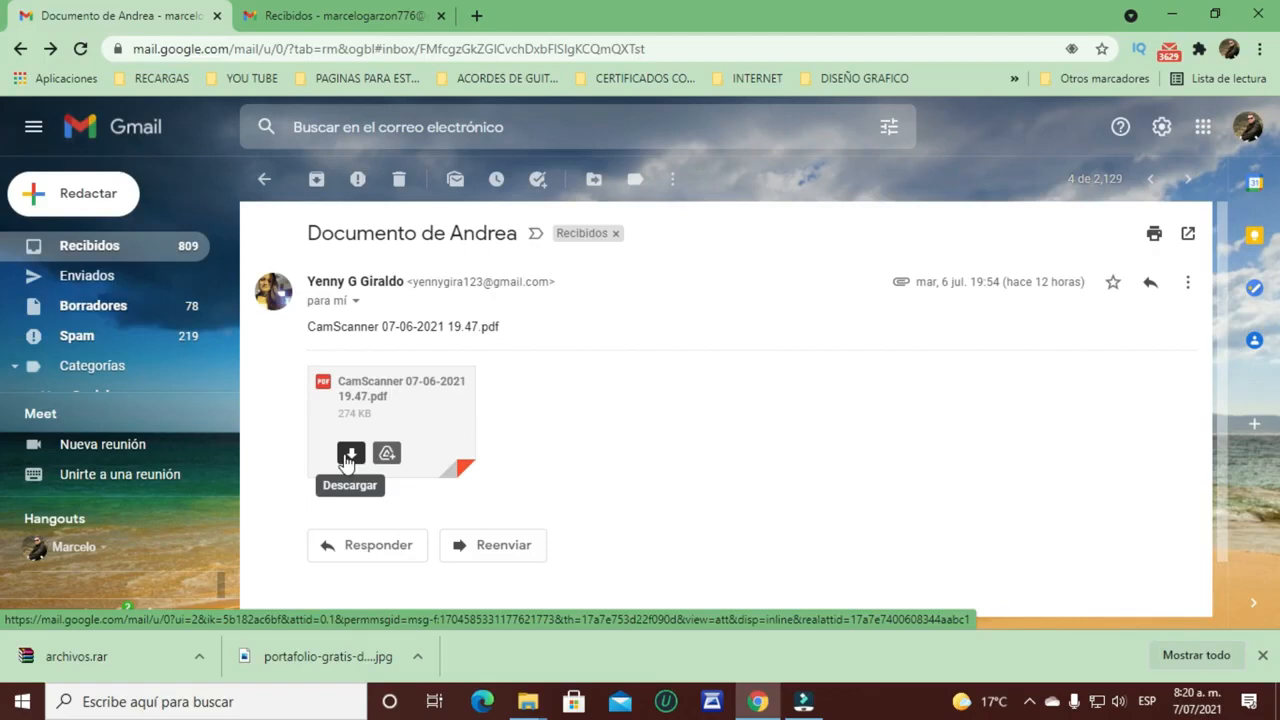
Step: Save CamScanner 07-06-2021 19.47.pdf to the Desktop and show it in its folder
{"action": "left_click", "coordinate": [350, 455]}
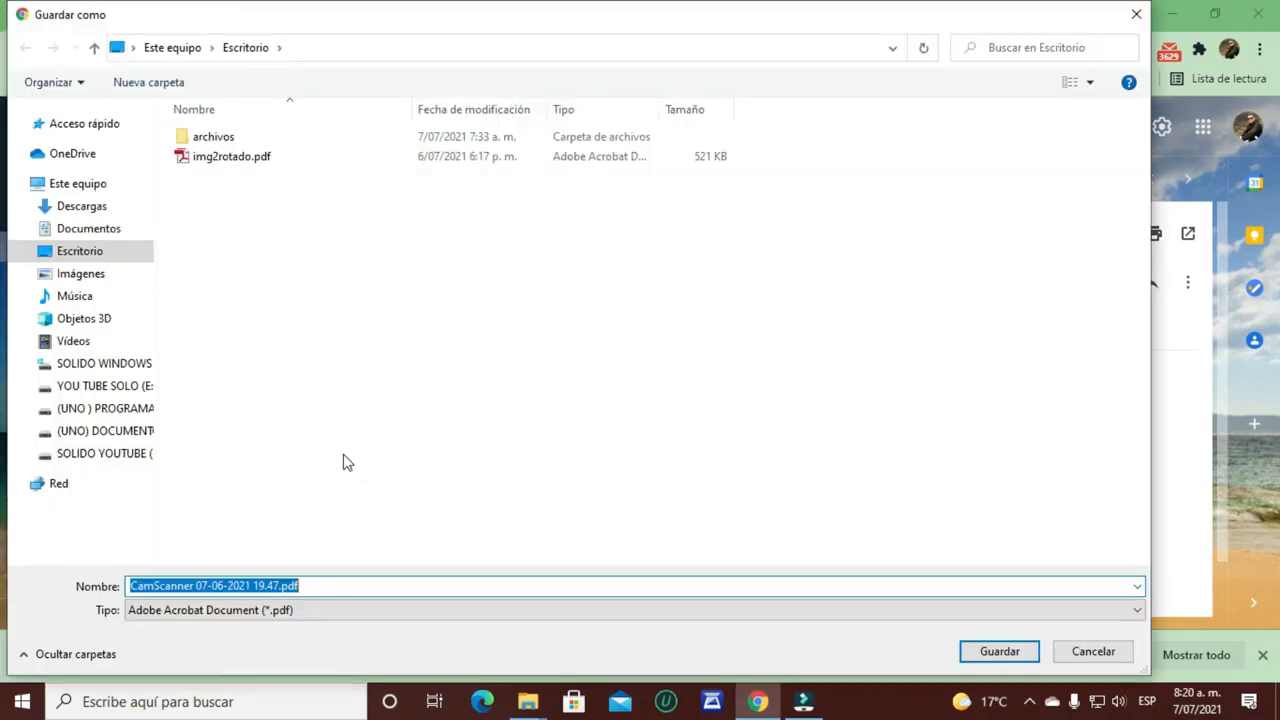
{"action": "left_click", "coordinate": [1003, 653]}
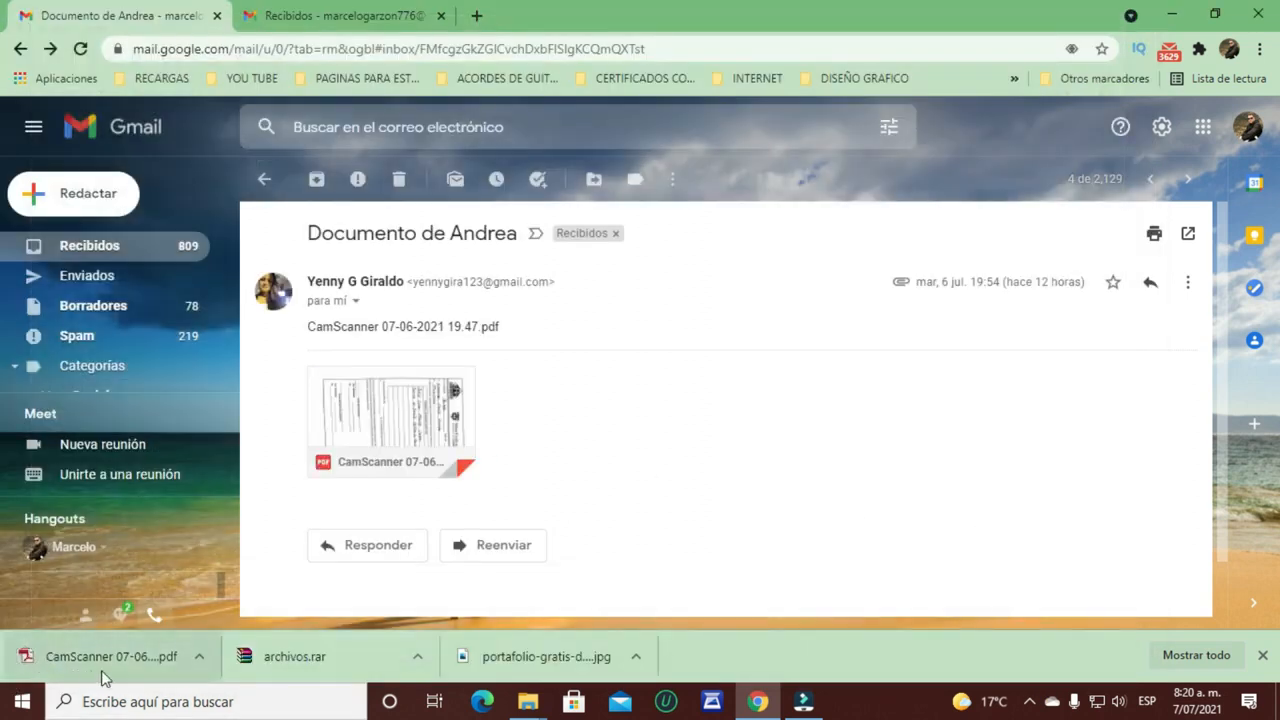
{"action": "left_click", "coordinate": [201, 661]}
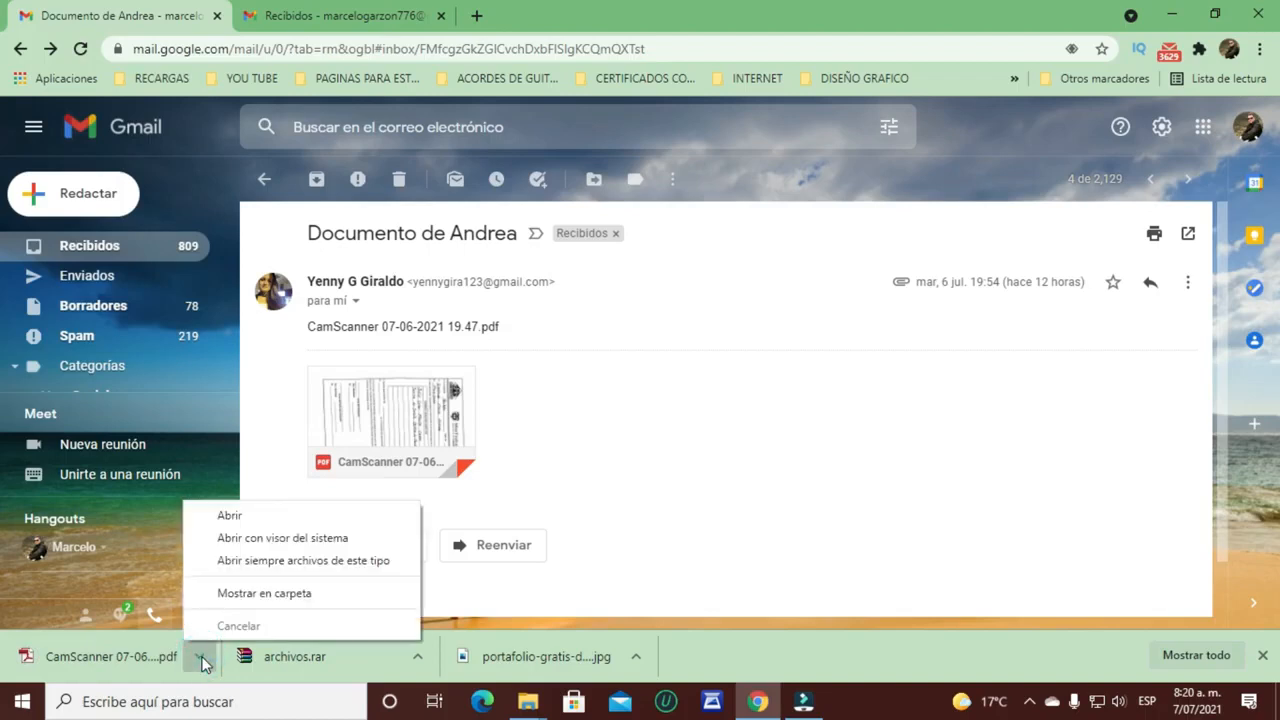
{"action": "left_click", "coordinate": [299, 595]}
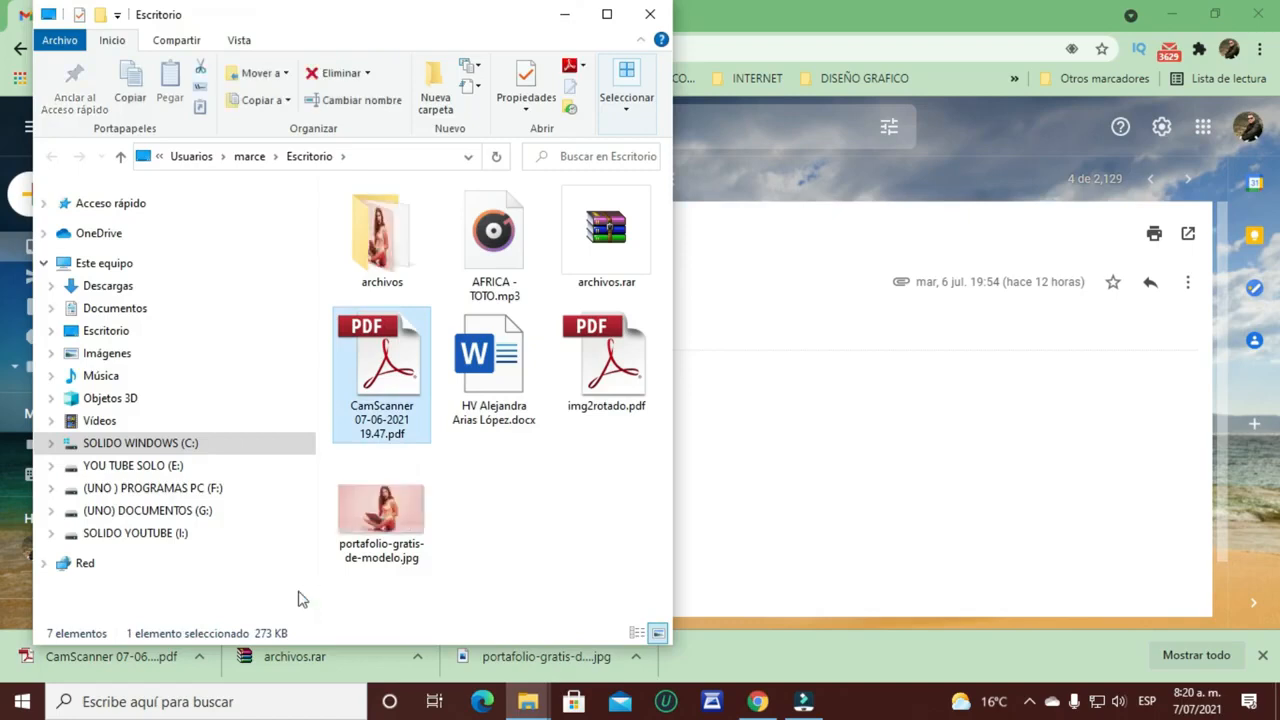
Step: Close the Escritorio File Explorer window to return to the second account's Gmail inbox
{"action": "left_click_drag", "start_coordinate": [393, 340], "coordinate": [651, 11]}
{"action": "left_click", "coordinate": [650, 14]}
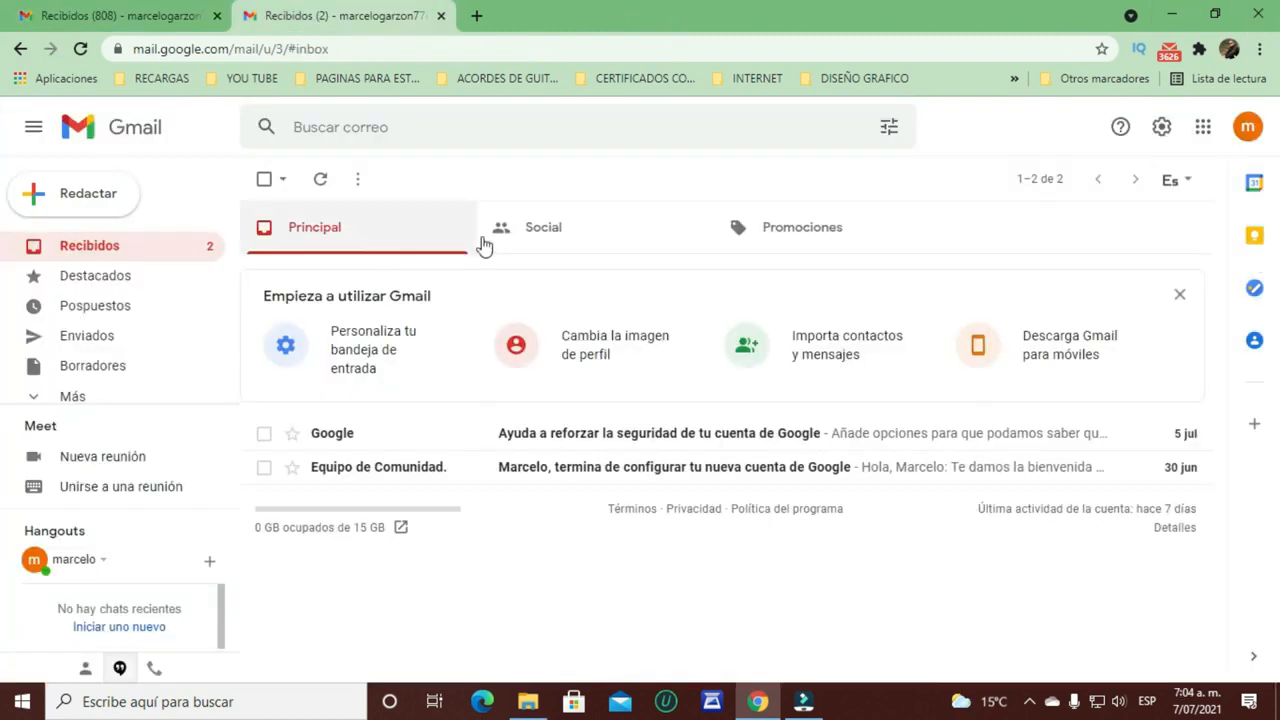
Step: Browse the new account's Principal, Social and Promociones inbox categories
{"action": "left_click", "coordinate": [345, 235]}
{"action": "left_click", "coordinate": [572, 249]}
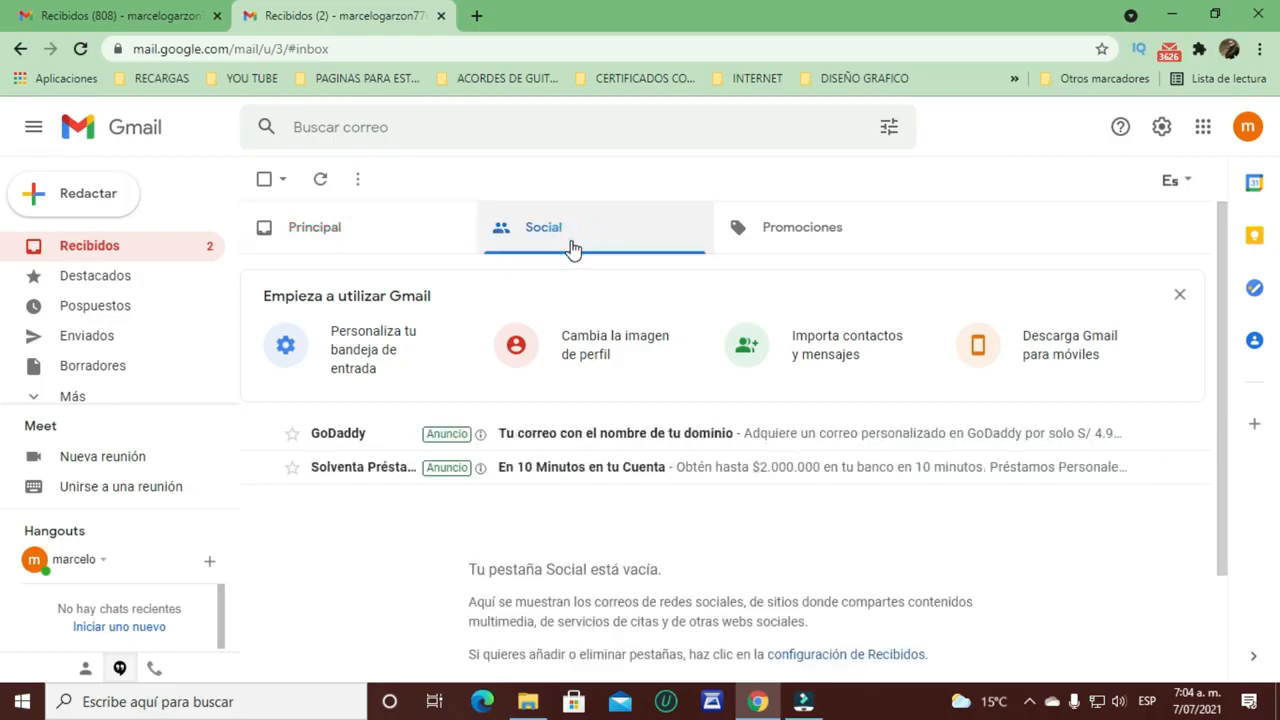
{"action": "left_click", "coordinate": [843, 230]}
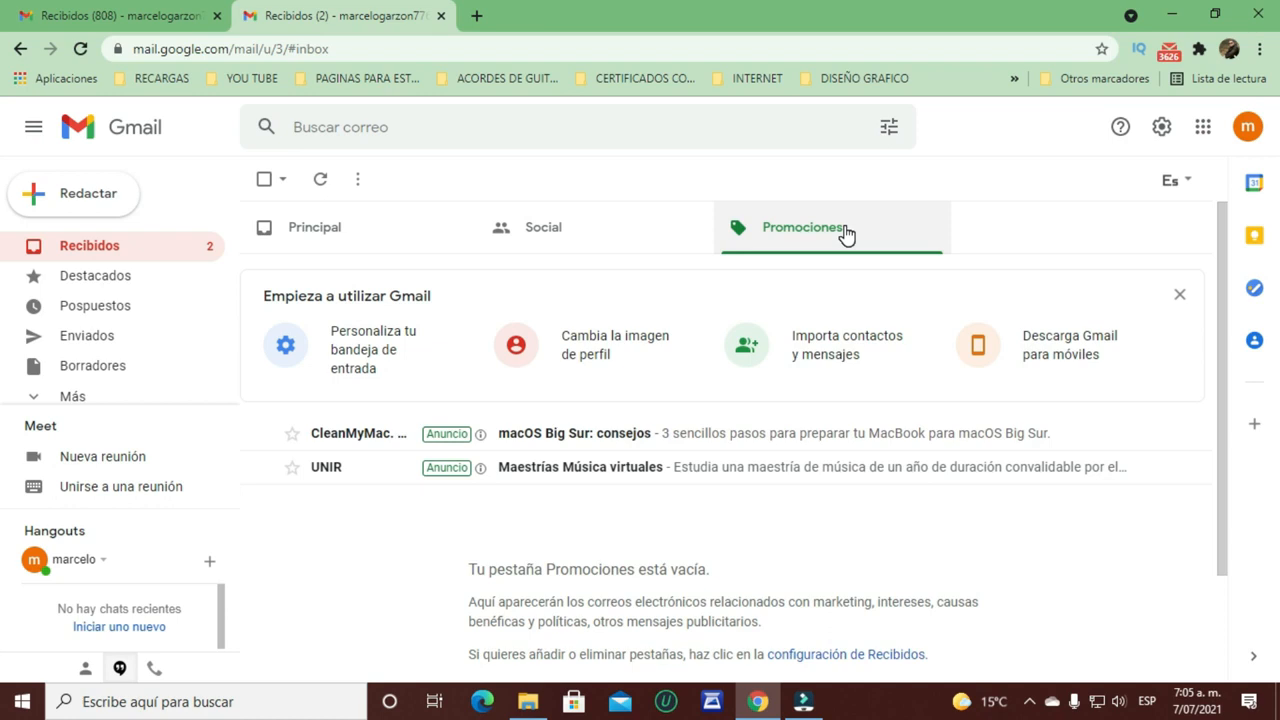
Step: Check the other account's Notificaciones category, then return to the new account's tab
{"action": "left_click", "coordinate": [95, 16]}
{"action": "scroll", "coordinate": [843, 357], "scroll_direction": "up", "scroll_amount": 15}
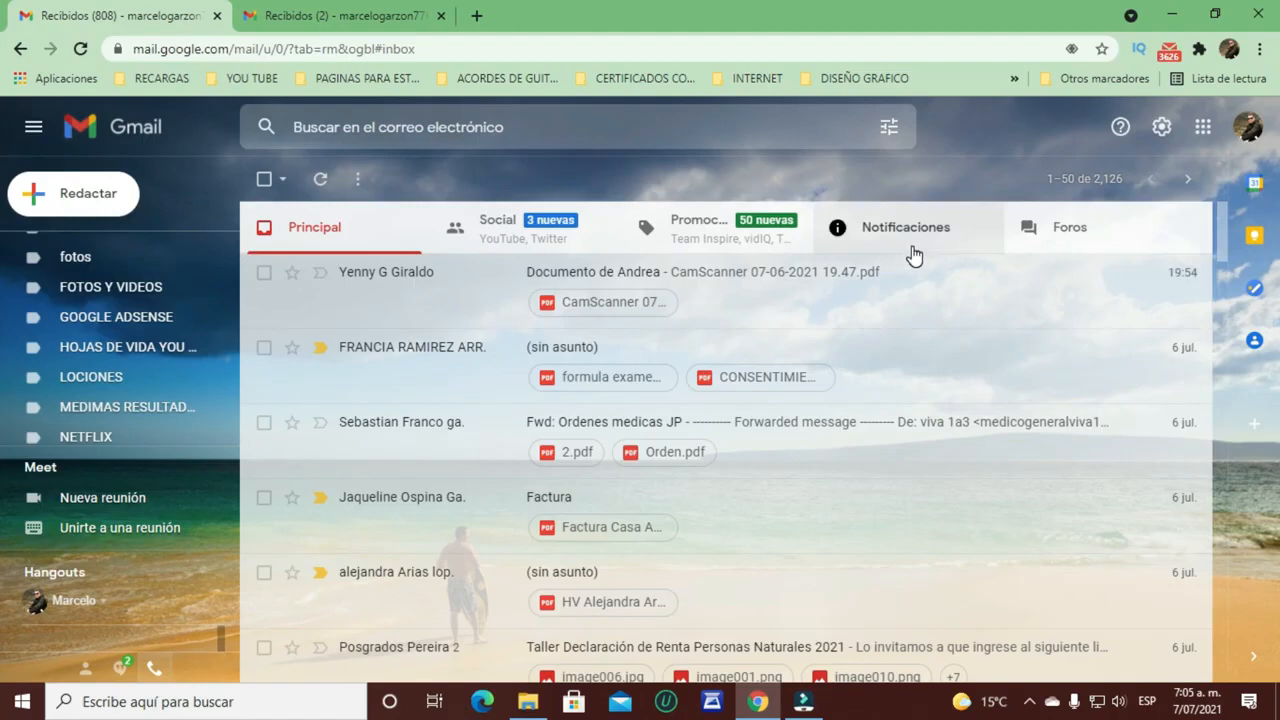
{"action": "left_click", "coordinate": [914, 240]}
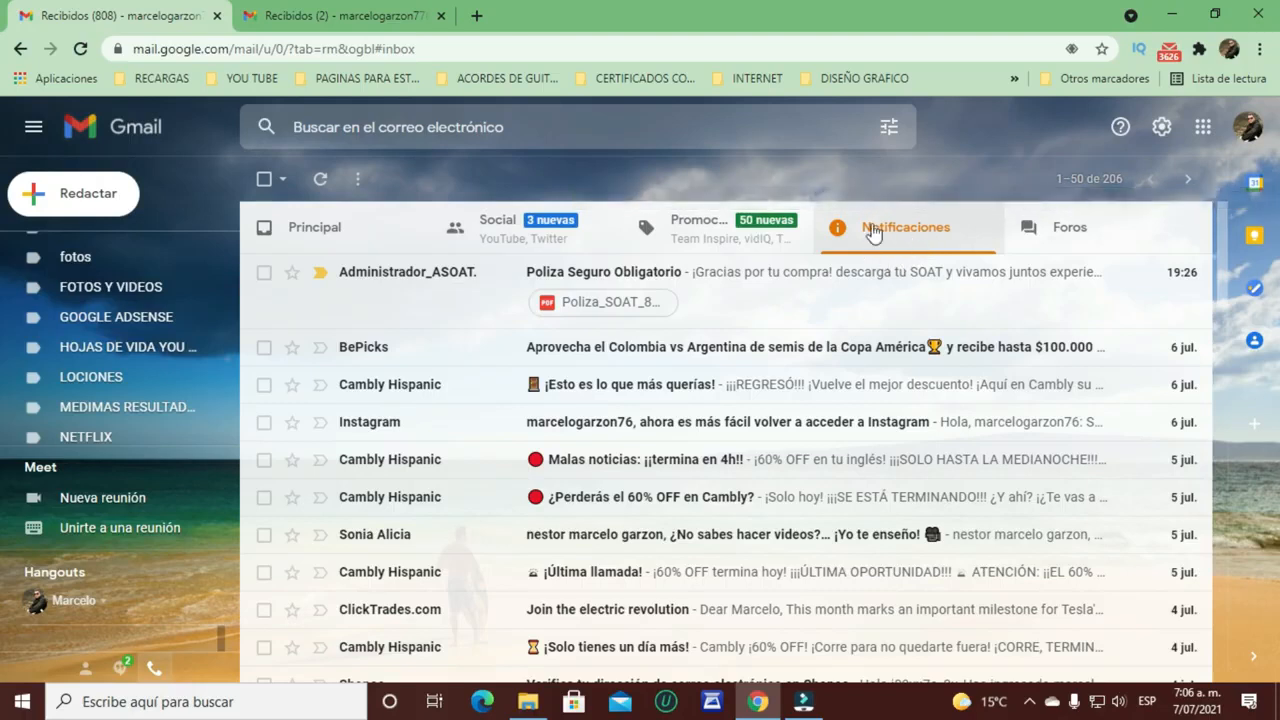
{"action": "left_click", "coordinate": [318, 25]}
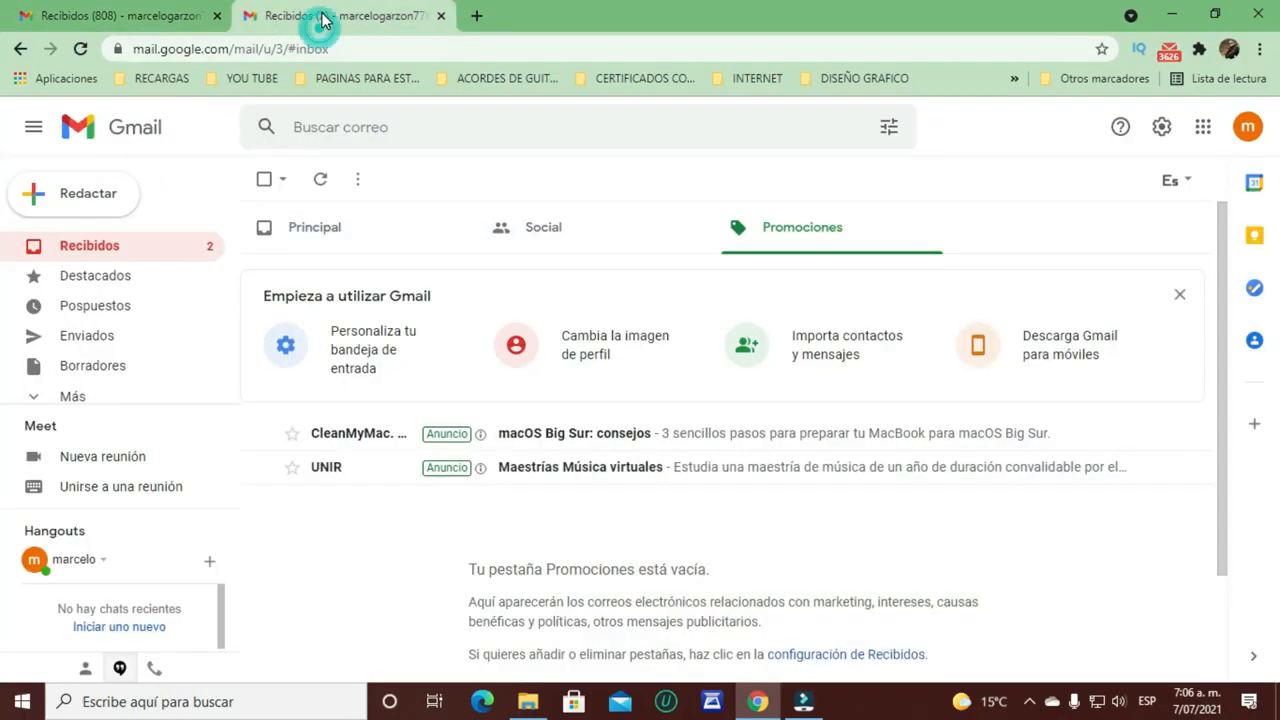
Step: Enable the Notificaciones inbox tab through the quick settings' inbox customization and save it
{"action": "left_click", "coordinate": [1161, 130]}
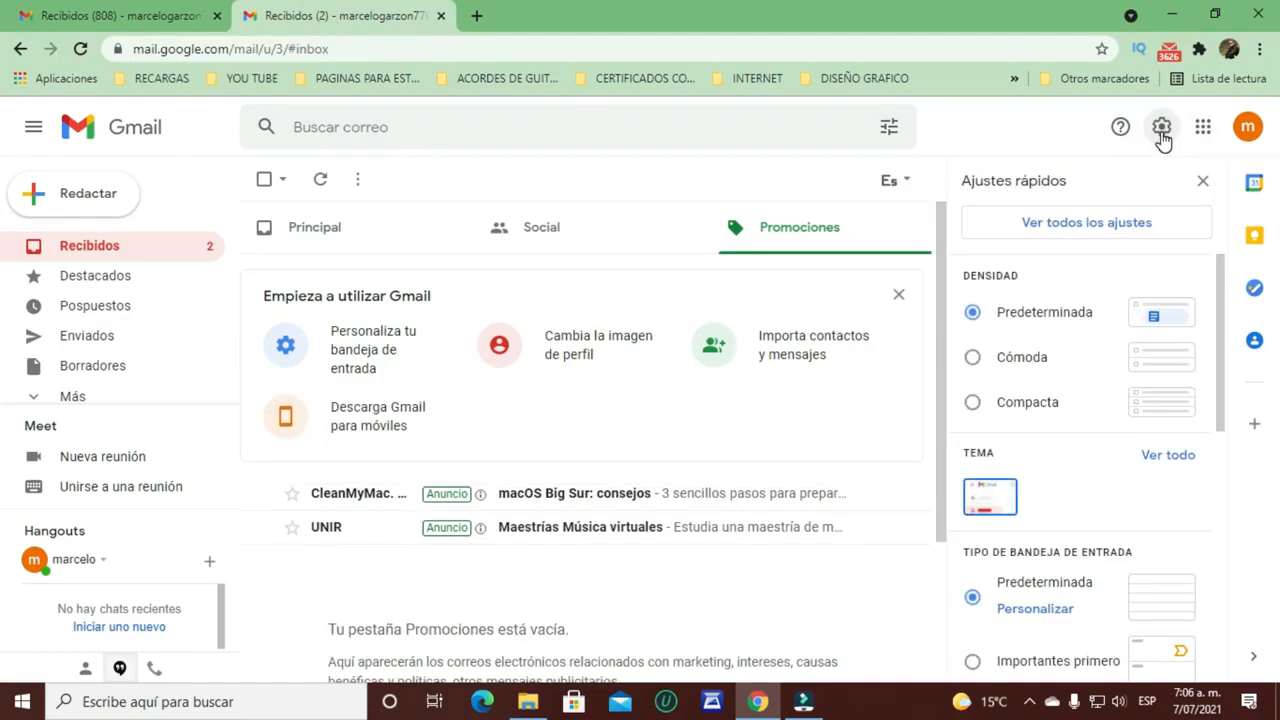
{"action": "scroll", "coordinate": [1063, 332], "scroll_direction": "down", "scroll_amount": 3}
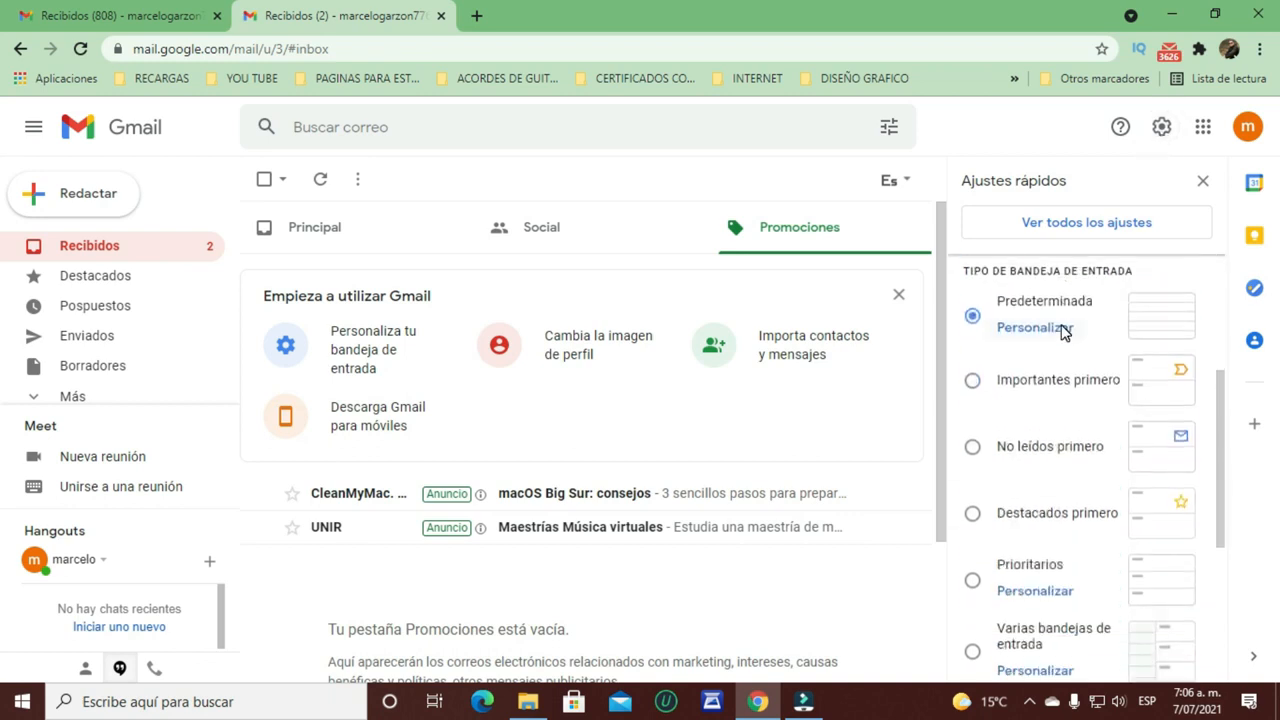
{"action": "scroll", "coordinate": [1063, 332], "scroll_direction": "up", "scroll_amount": 1}
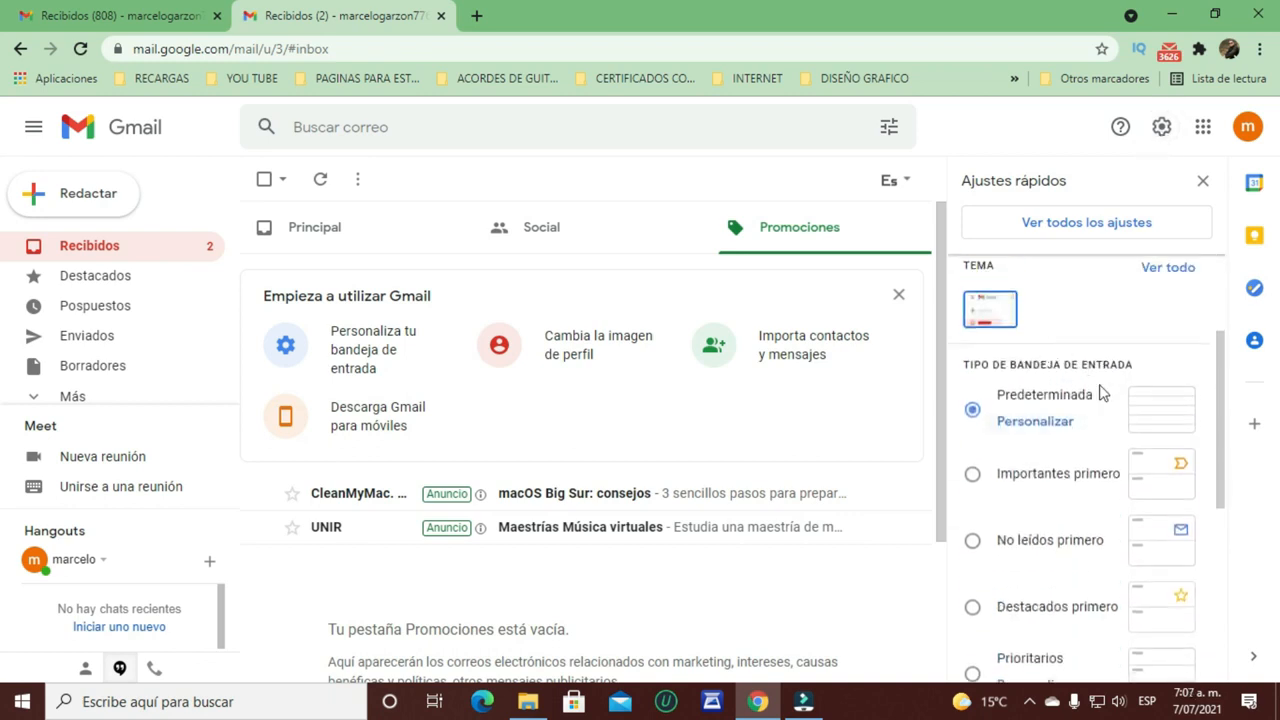
{"action": "left_click", "coordinate": [1036, 422]}
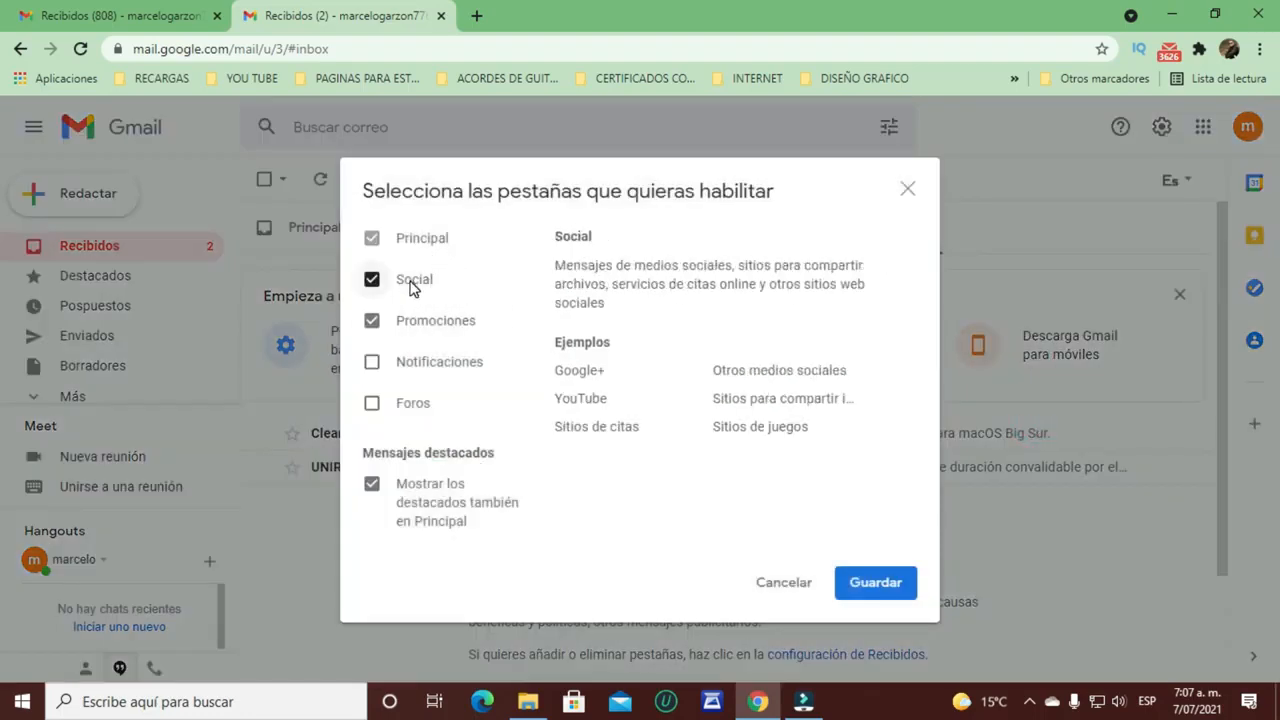
{"action": "mouse_move", "coordinate": [422, 325]}
{"action": "mouse_move", "coordinate": [374, 371]}
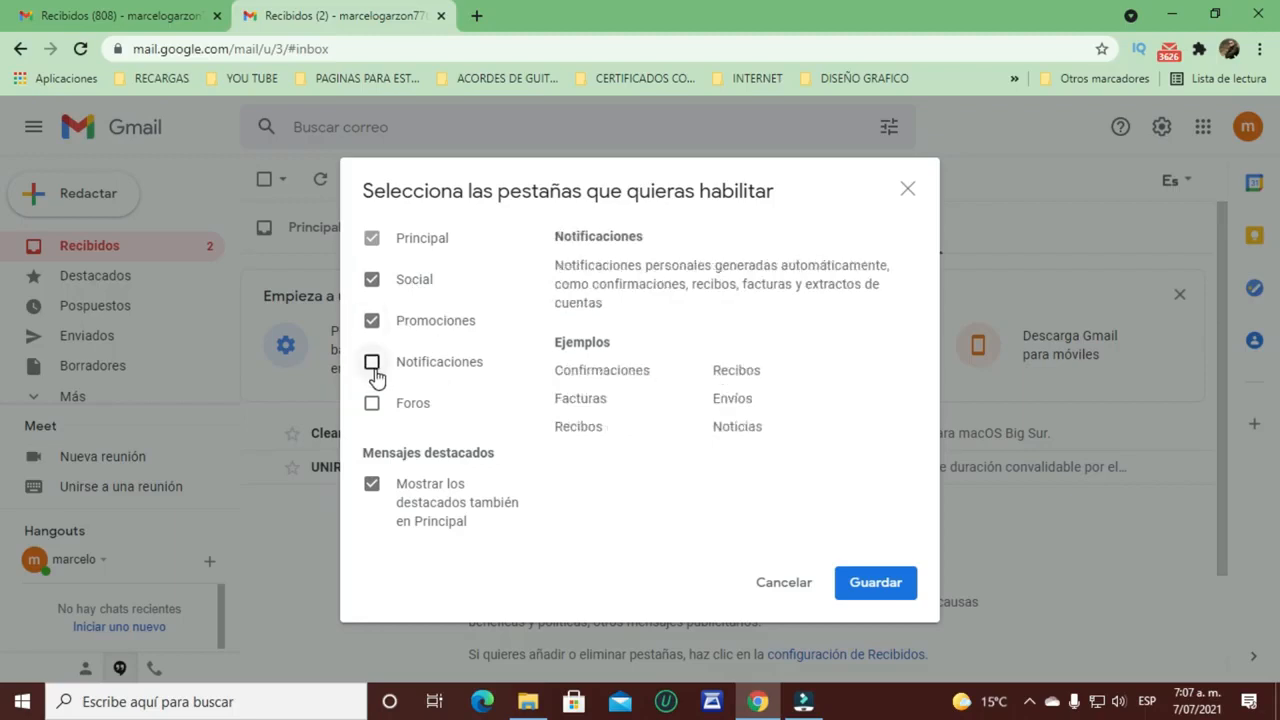
{"action": "left_click", "coordinate": [371, 366]}
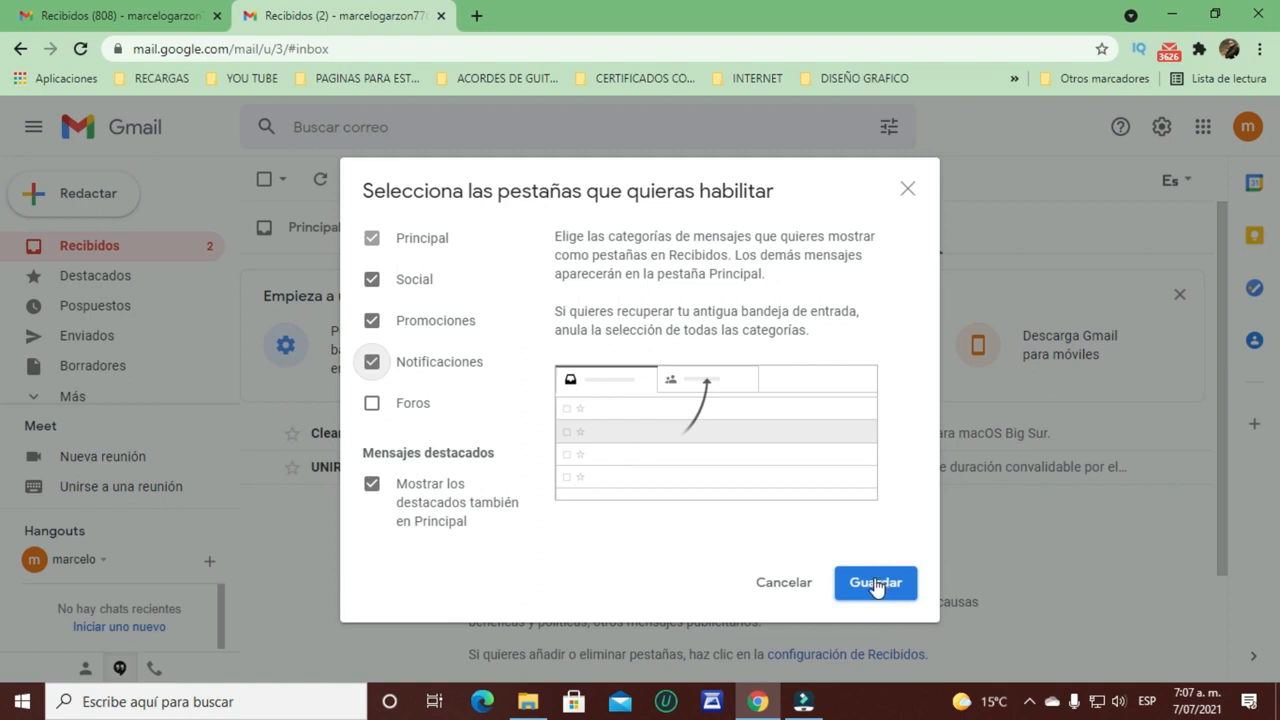
{"action": "left_click", "coordinate": [876, 584]}
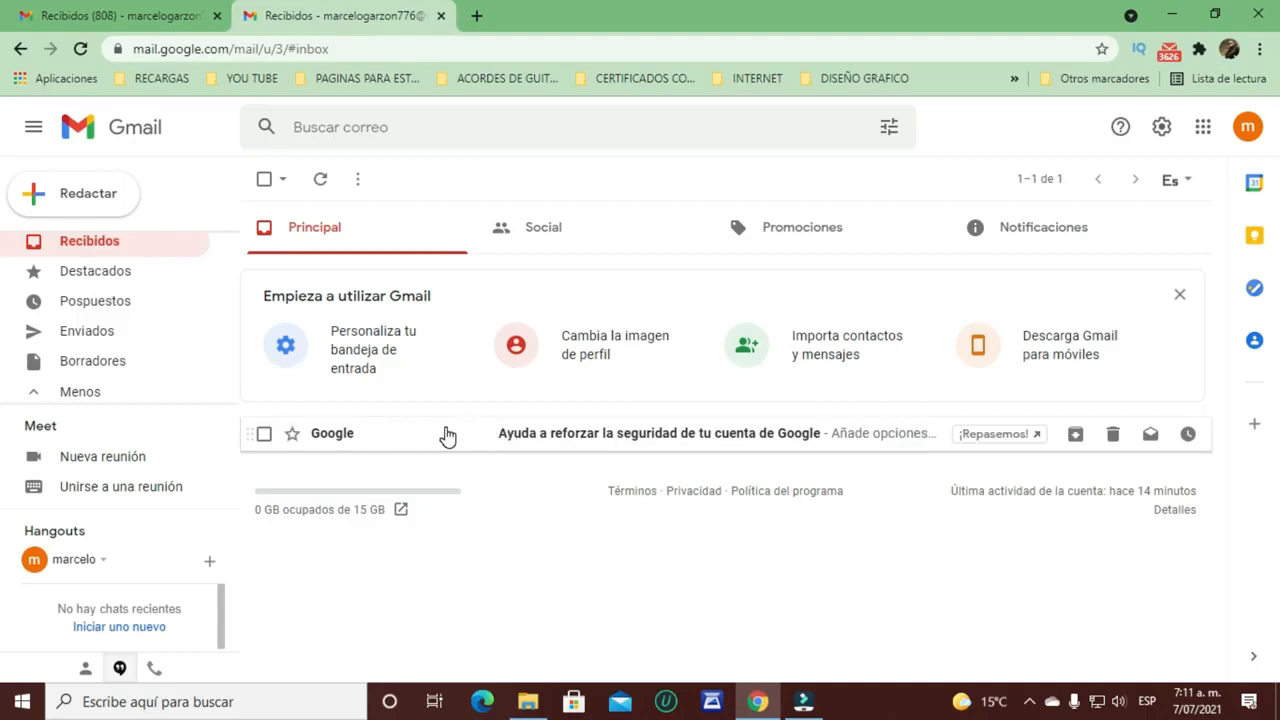
Step: Expand the sidebar's full folder list and open the empty Spam folder
{"action": "left_click", "coordinate": [97, 392]}
{"action": "left_click", "coordinate": [100, 393]}
{"action": "left_click_drag", "start_coordinate": [238, 287], "coordinate": [223, 367]}
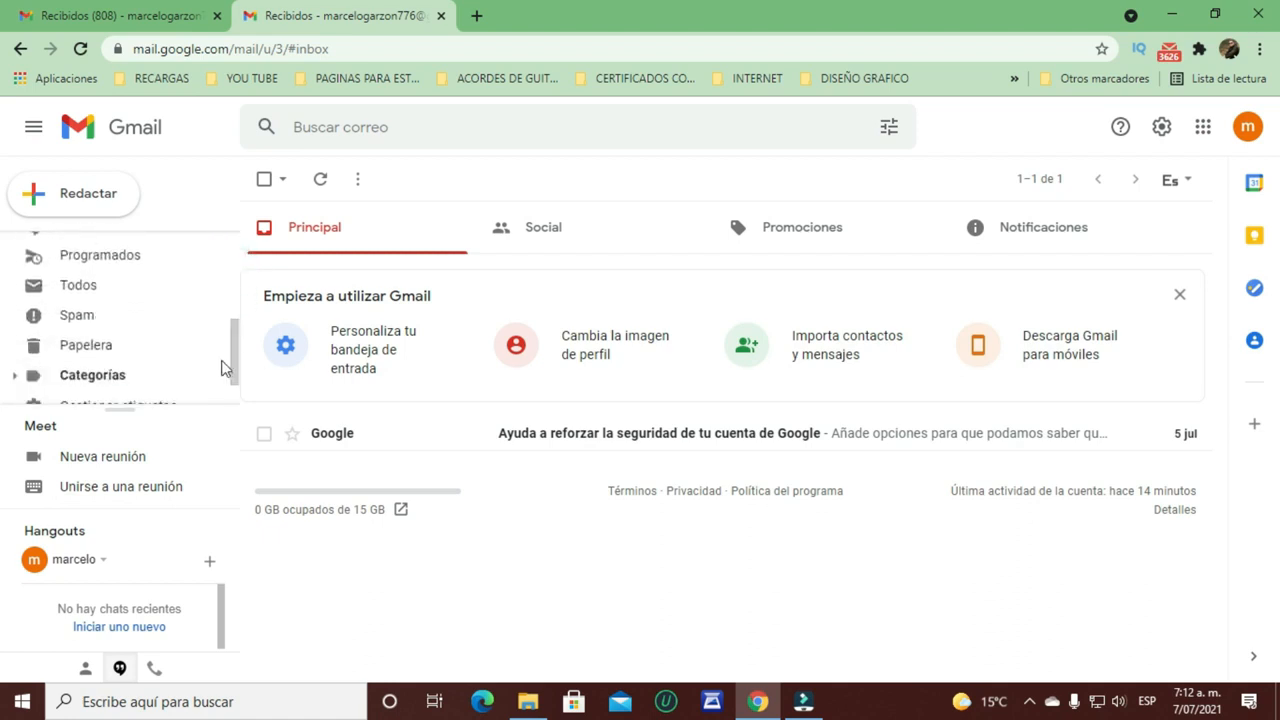
{"action": "left_click", "coordinate": [78, 318]}
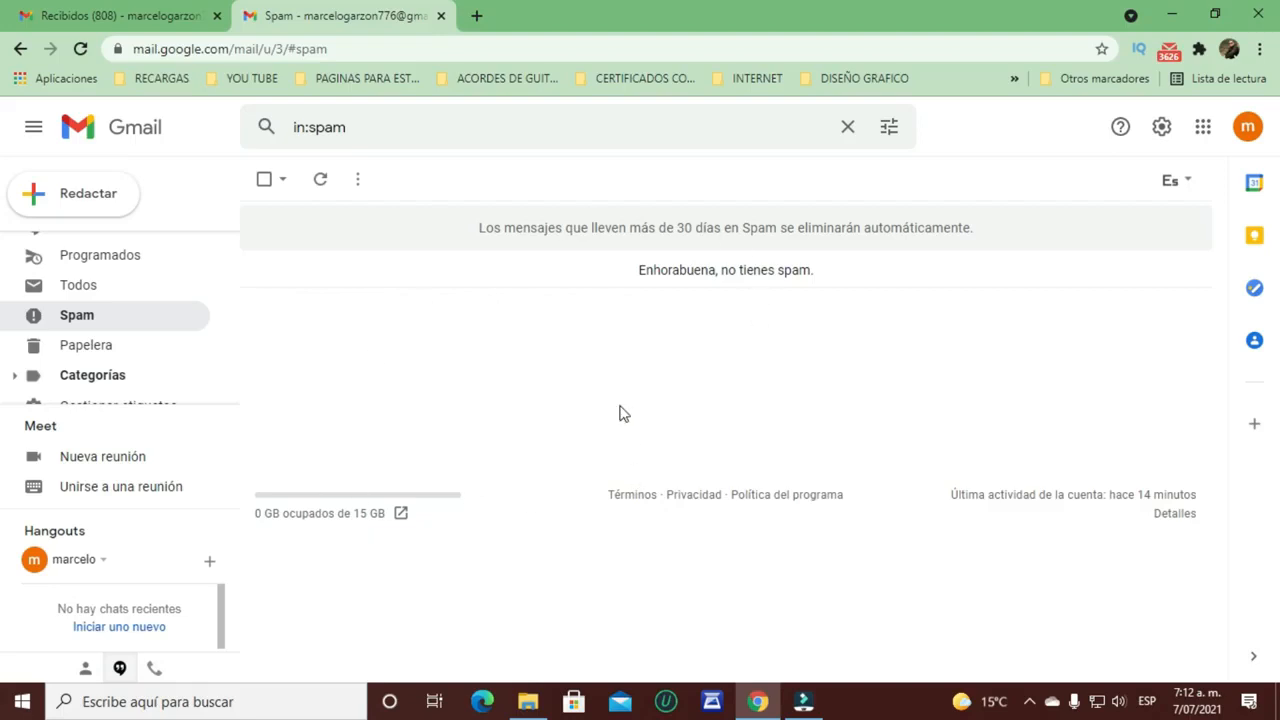
{"action": "left_click", "coordinate": [124, 18]}
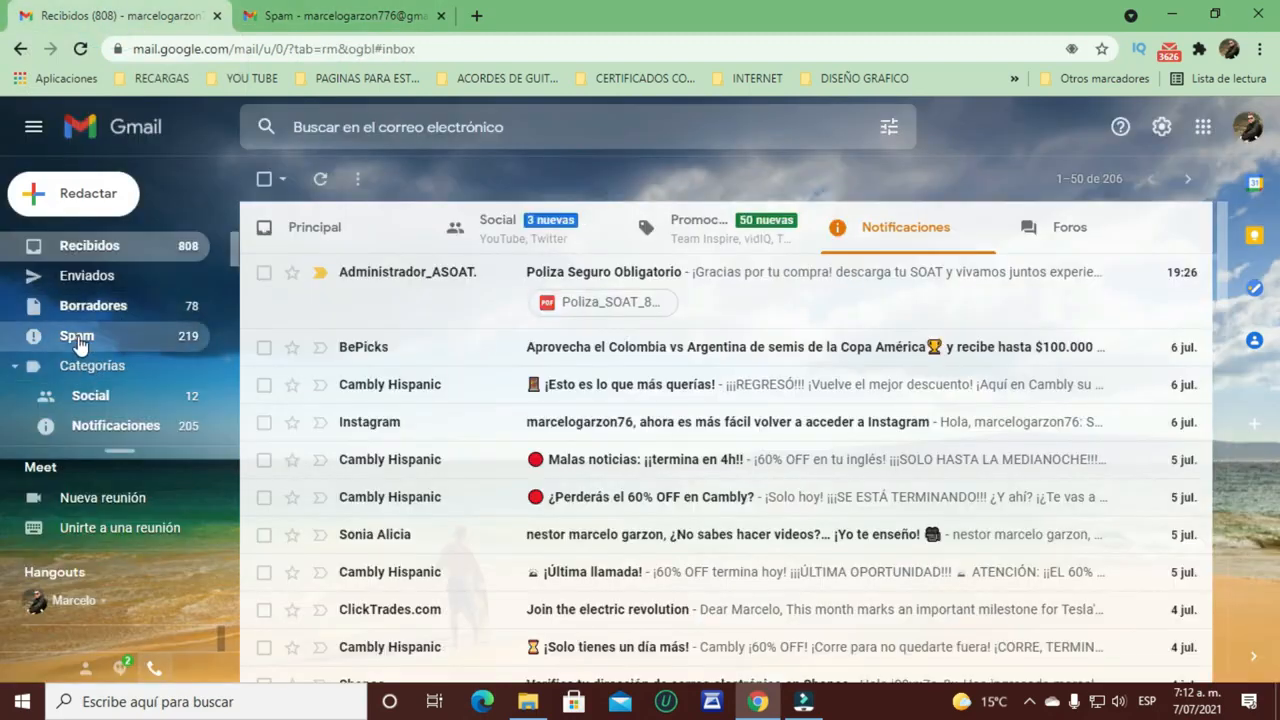
{"action": "left_click", "coordinate": [78, 338]}
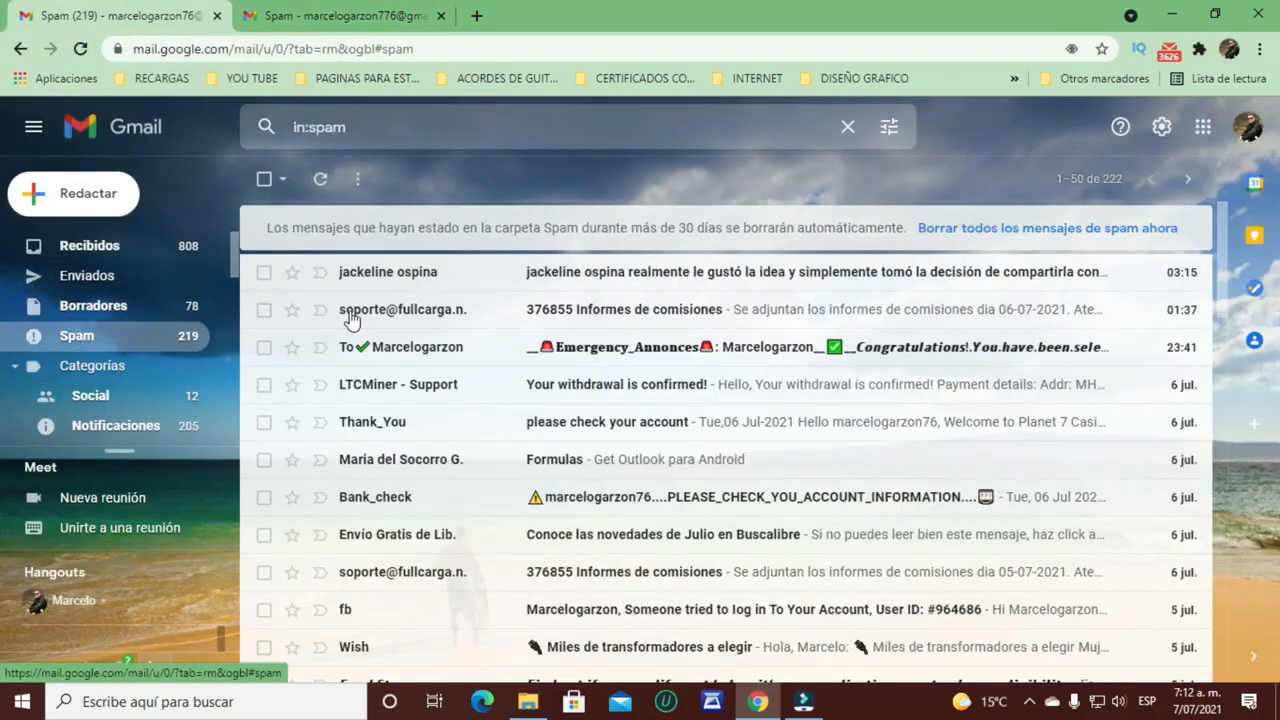
{"action": "scroll", "coordinate": [705, 346], "scroll_direction": "down", "scroll_amount": 8}
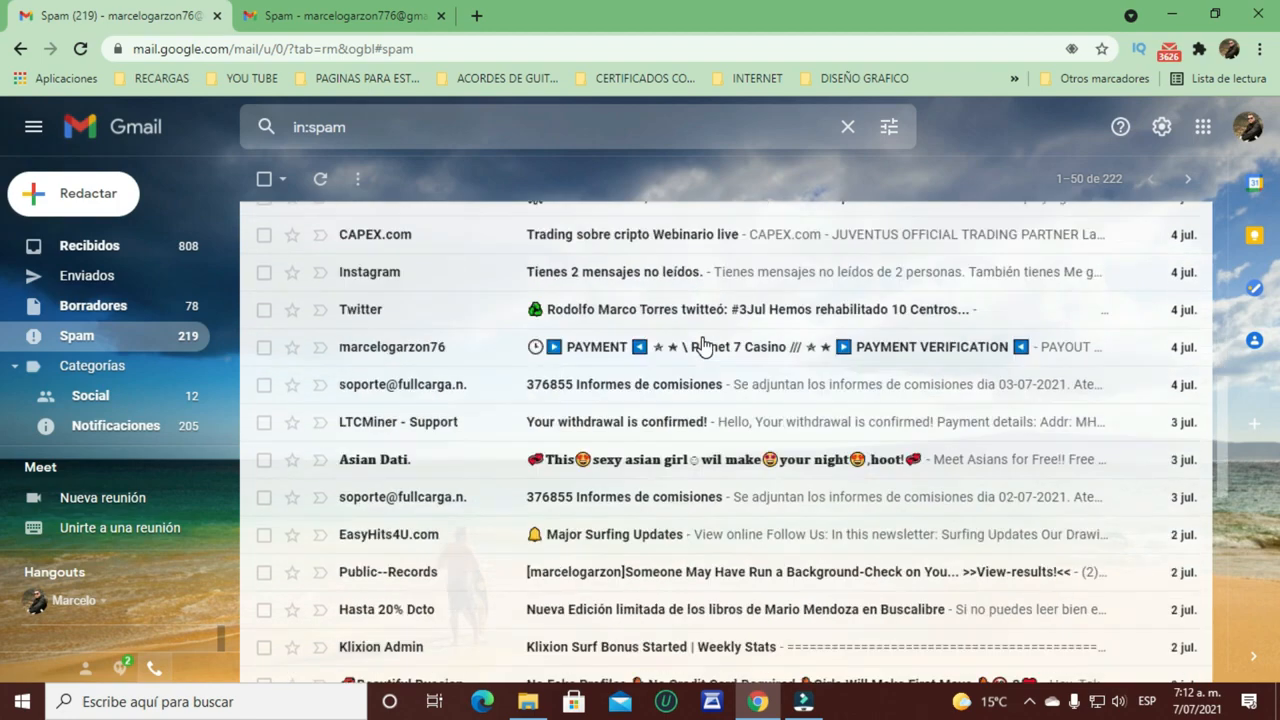
{"action": "scroll", "coordinate": [705, 346], "scroll_direction": "down", "scroll_amount": 3}
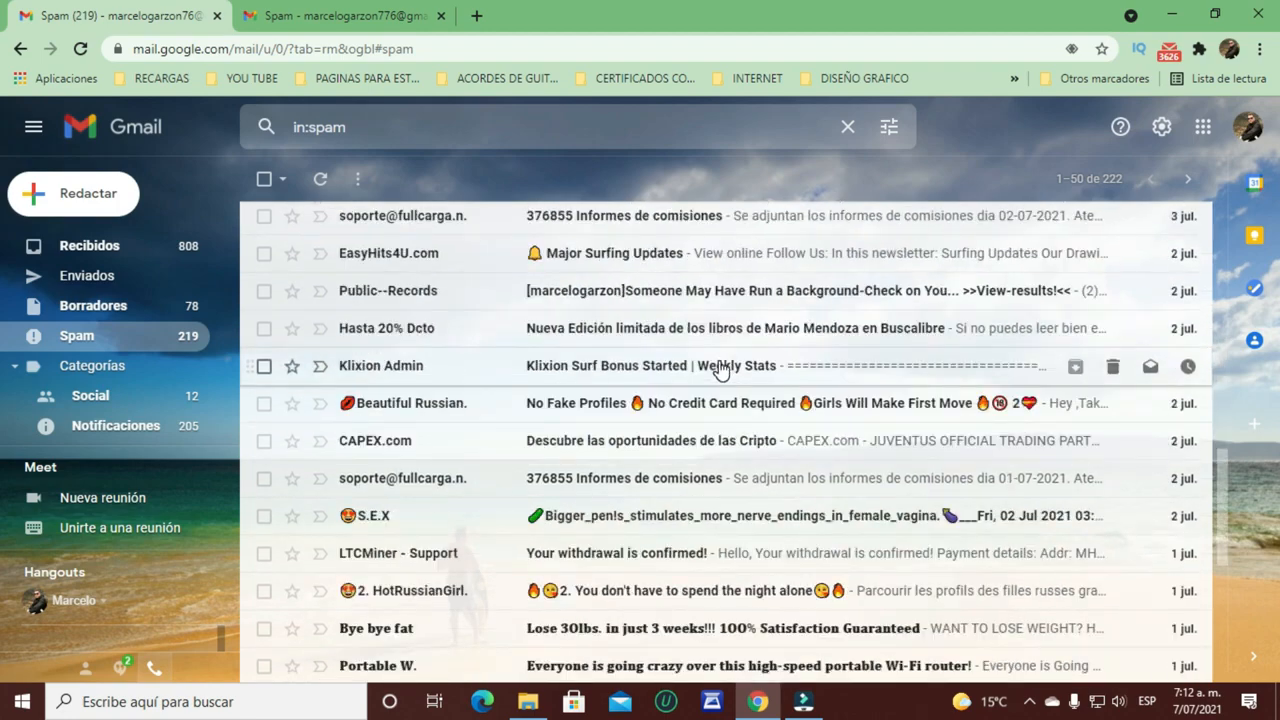
{"action": "scroll", "coordinate": [720, 368], "scroll_direction": "up", "scroll_amount": 11}
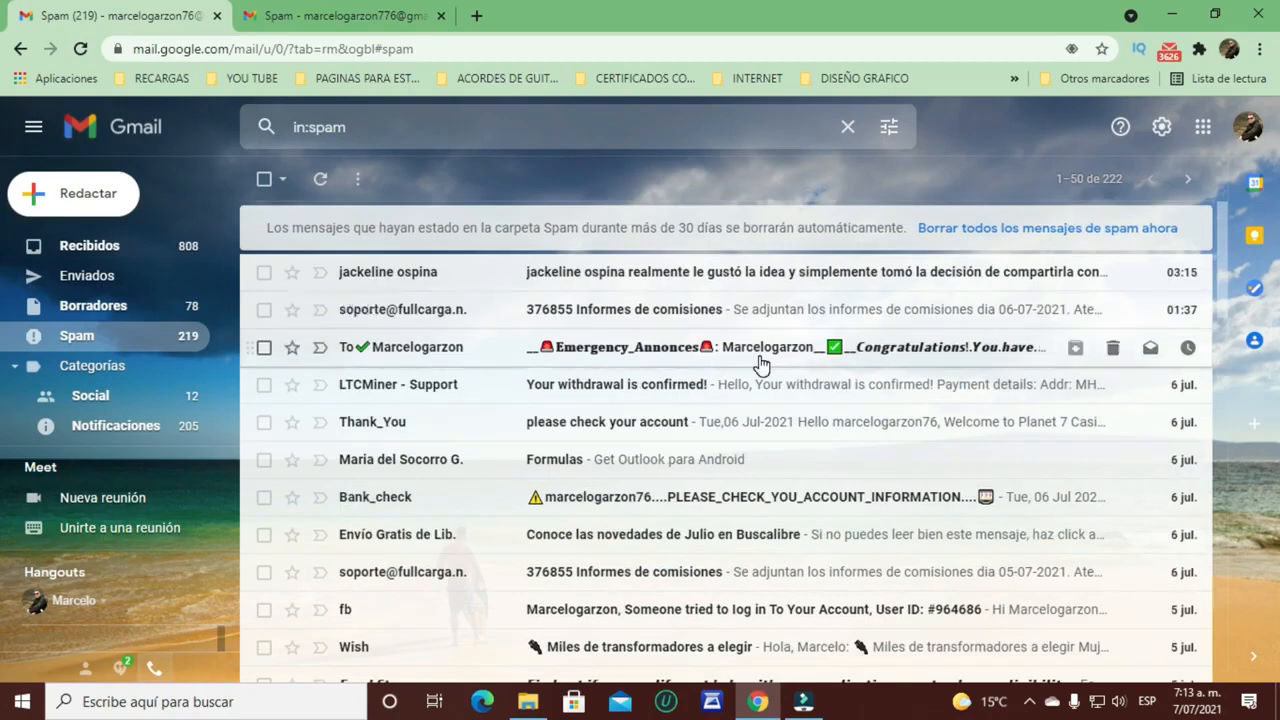
{"action": "key", "text": "ctrl+Tab"}
{"action": "left_click_drag", "start_coordinate": [235, 350], "coordinate": [232, 230]}
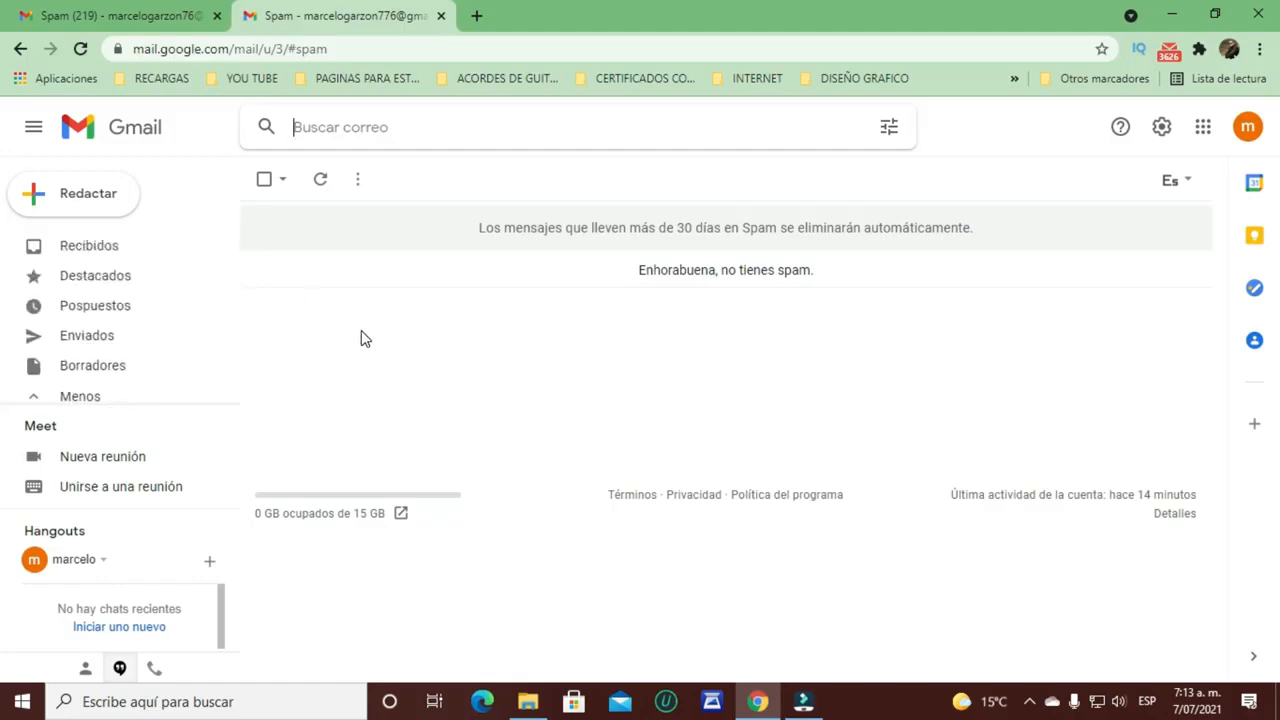
Step: From Recibidos, browse the Social, Promociones and Notificaciones tabs, then check Spam
{"action": "left_click", "coordinate": [105, 250]}
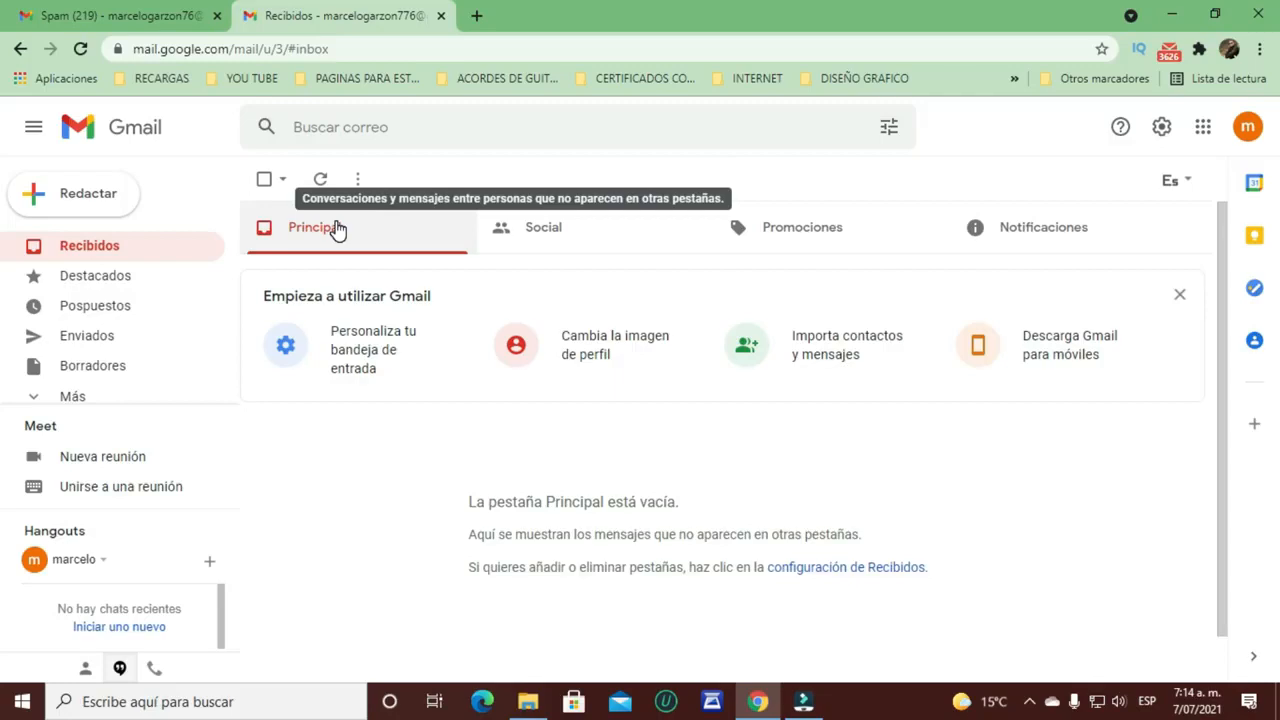
{"action": "left_click", "coordinate": [540, 228]}
{"action": "left_click", "coordinate": [366, 234]}
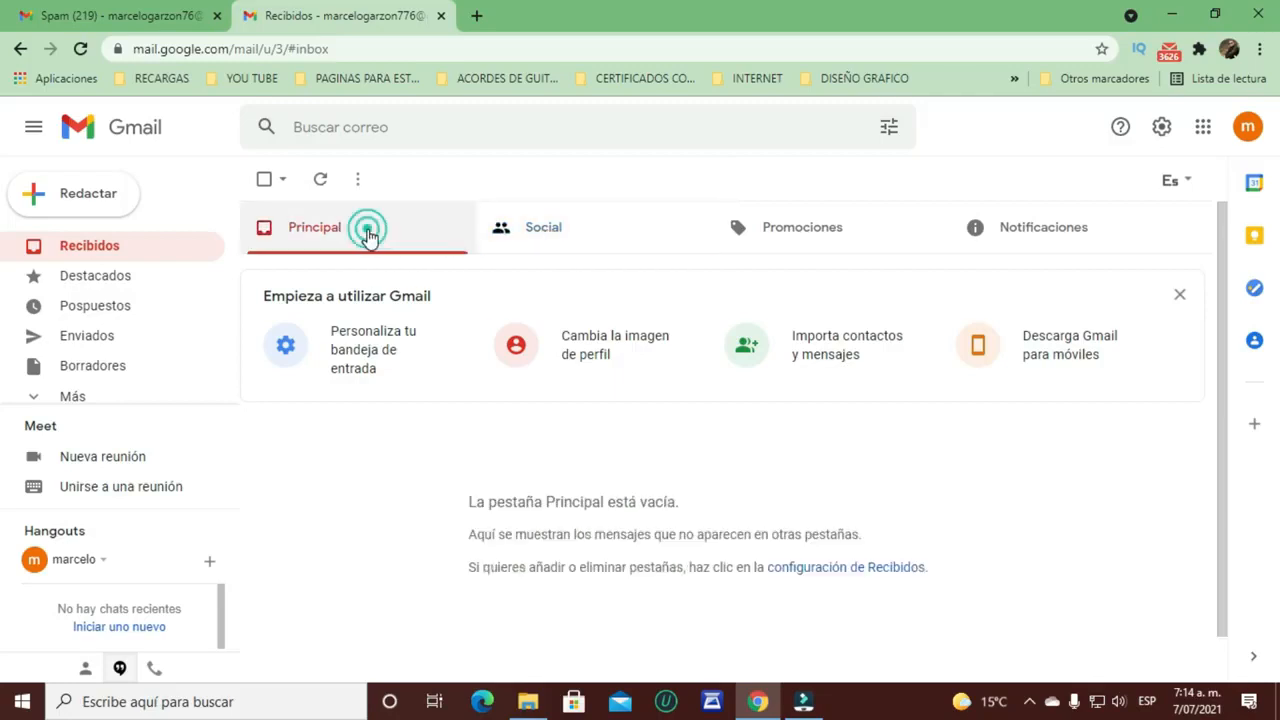
{"action": "left_click", "coordinate": [538, 233]}
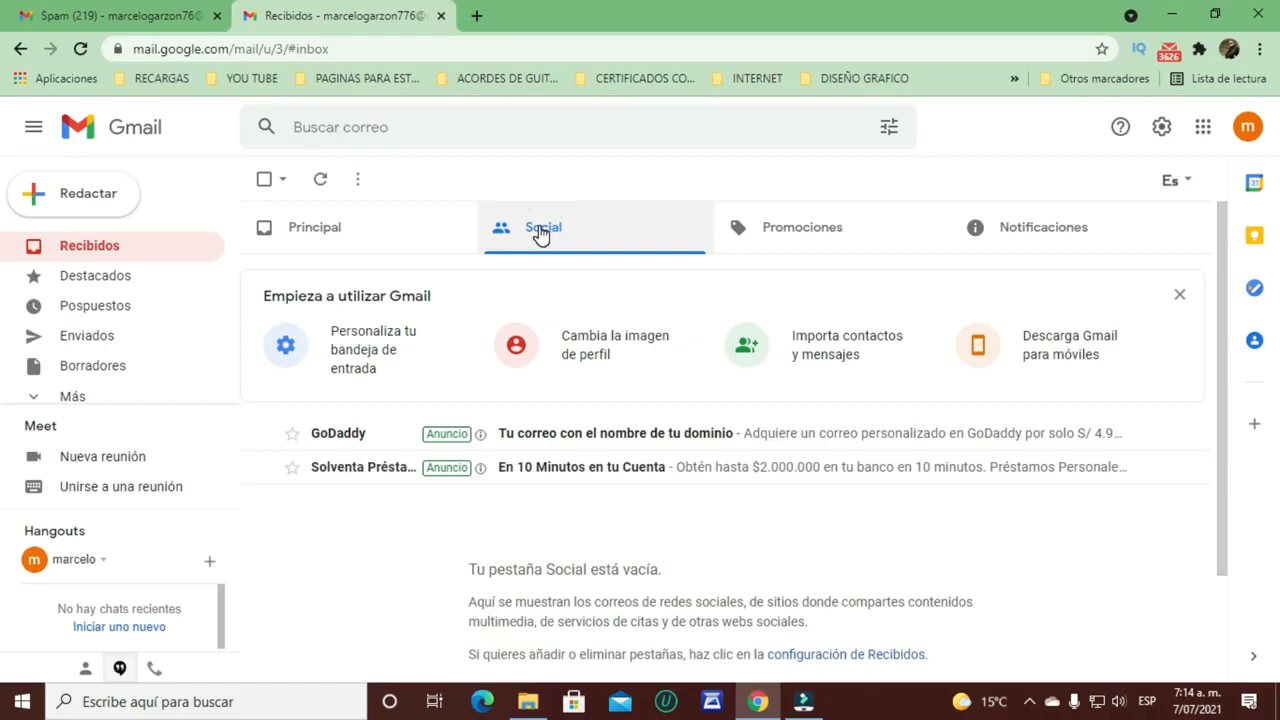
{"action": "left_click", "coordinate": [783, 228]}
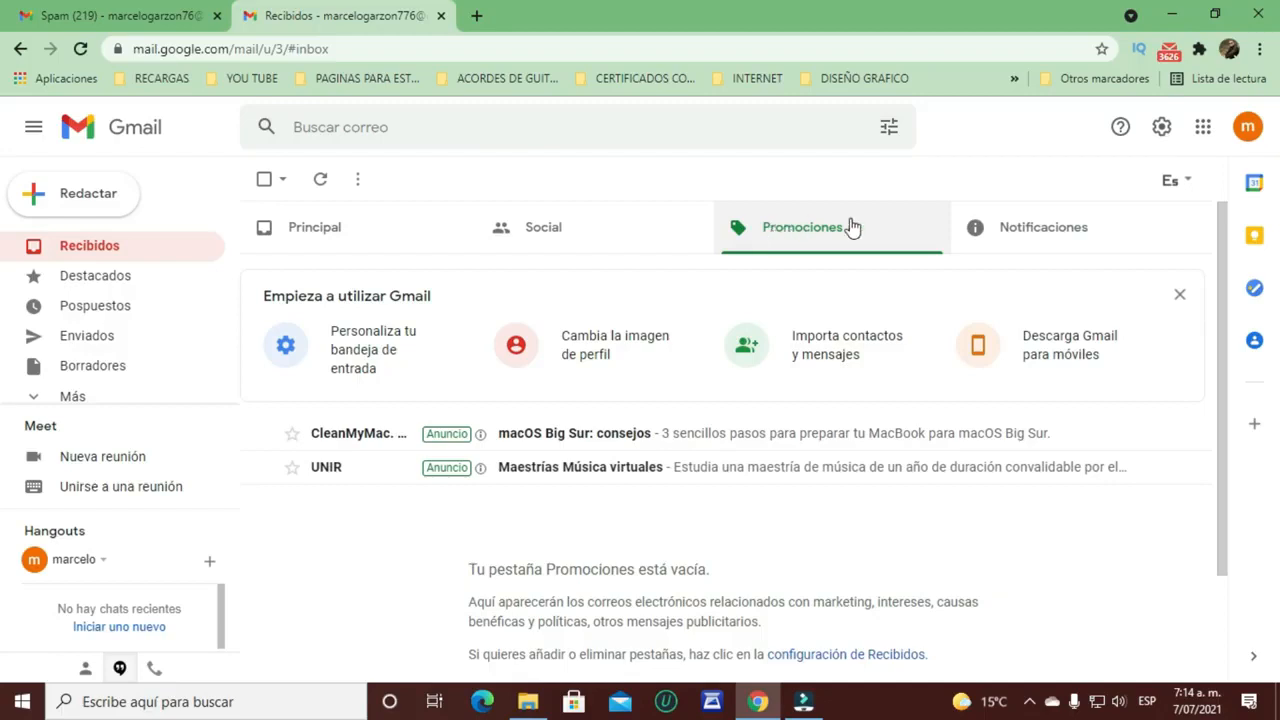
{"action": "left_click", "coordinate": [1018, 229]}
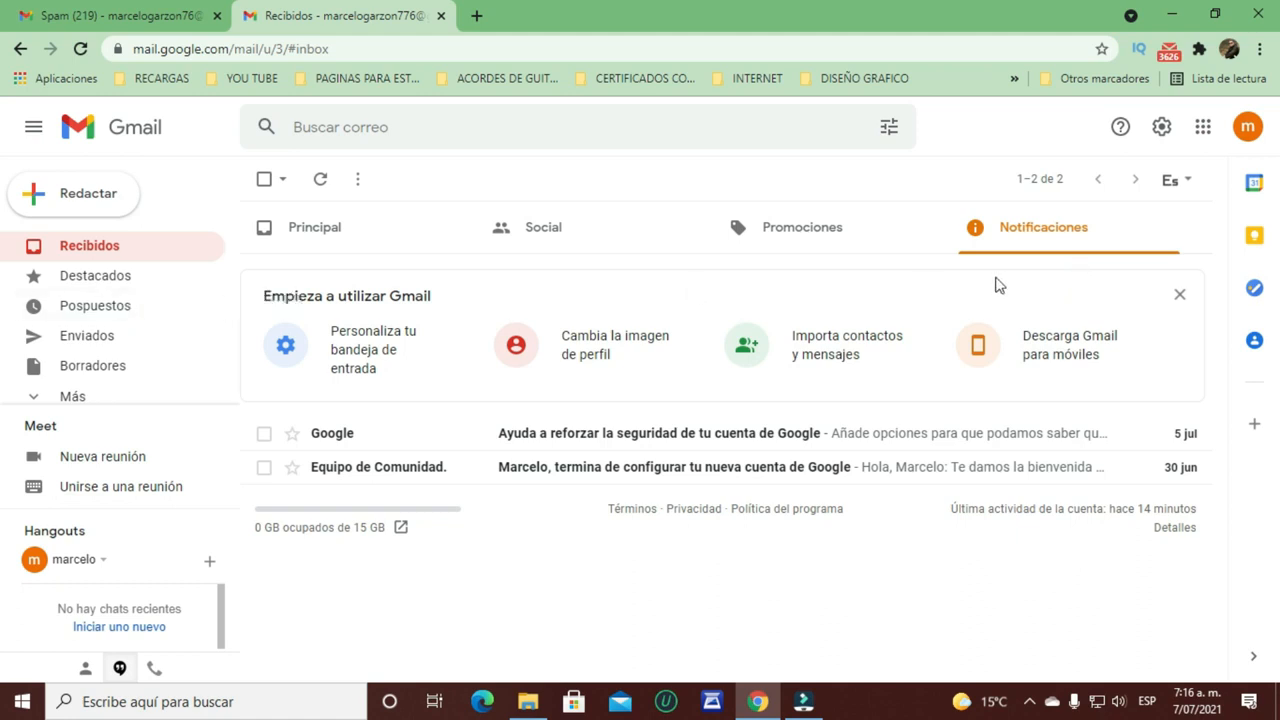
{"action": "left_click", "coordinate": [75, 396]}
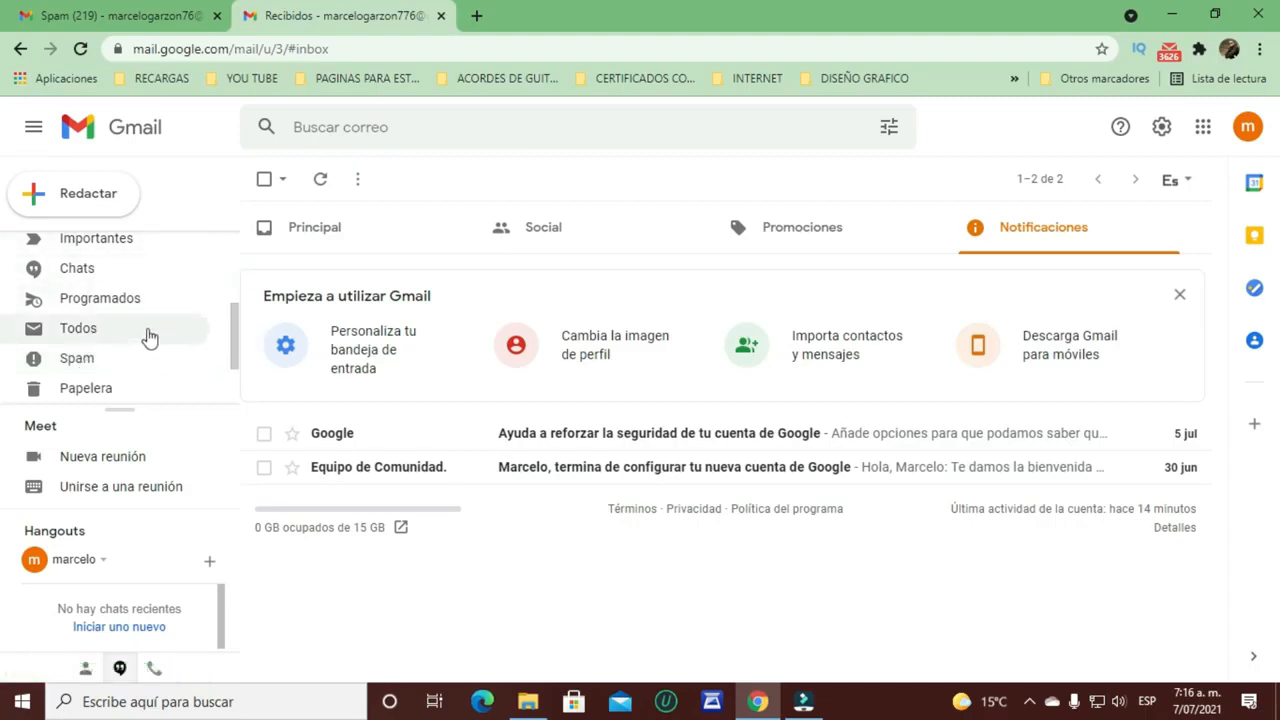
{"action": "left_click", "coordinate": [76, 360]}
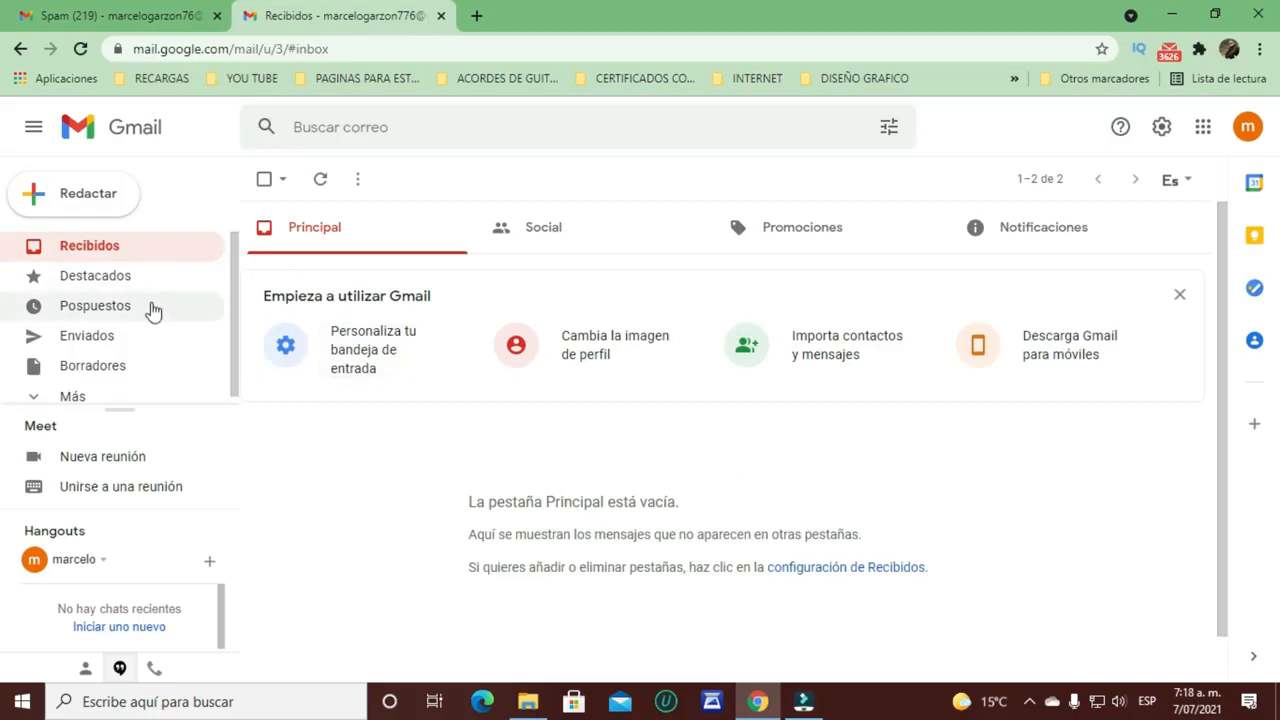
Step: Start a new email and dismiss the signatures tip
{"action": "left_click", "coordinate": [103, 198]}
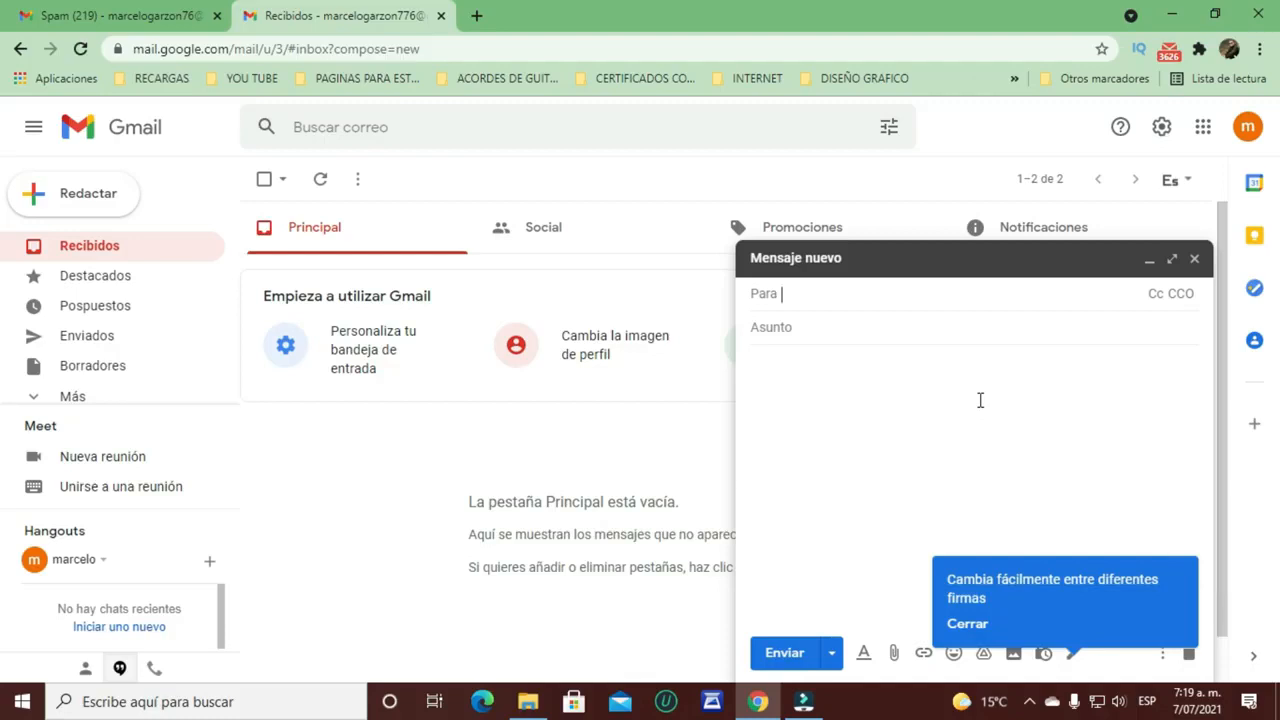
{"action": "left_click", "coordinate": [980, 400]}
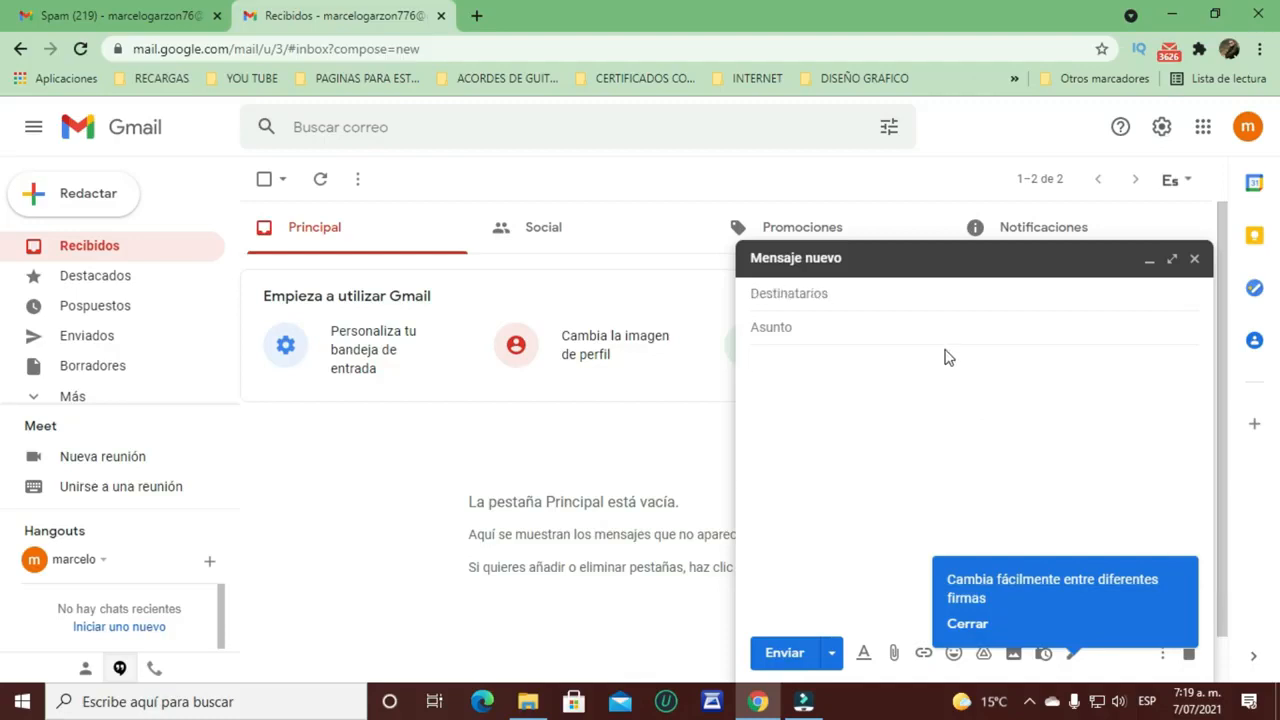
{"action": "left_click", "coordinate": [971, 624]}
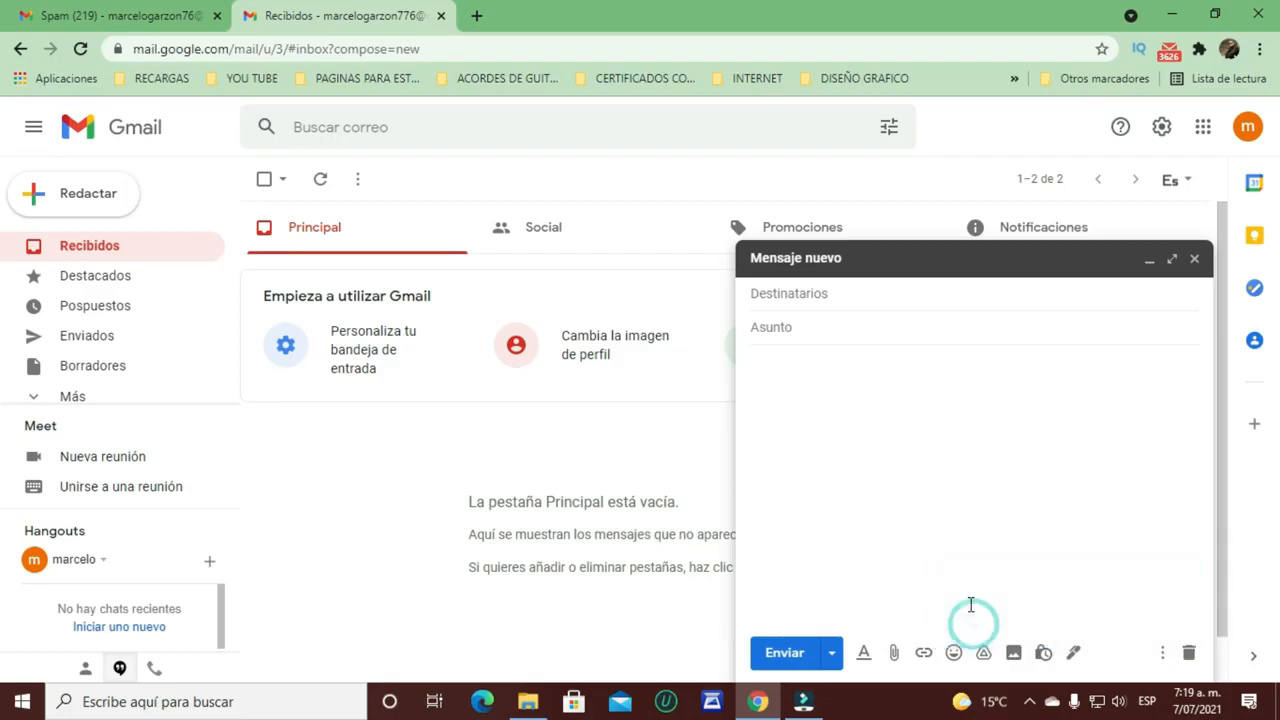
{"action": "left_click", "coordinate": [822, 396]}
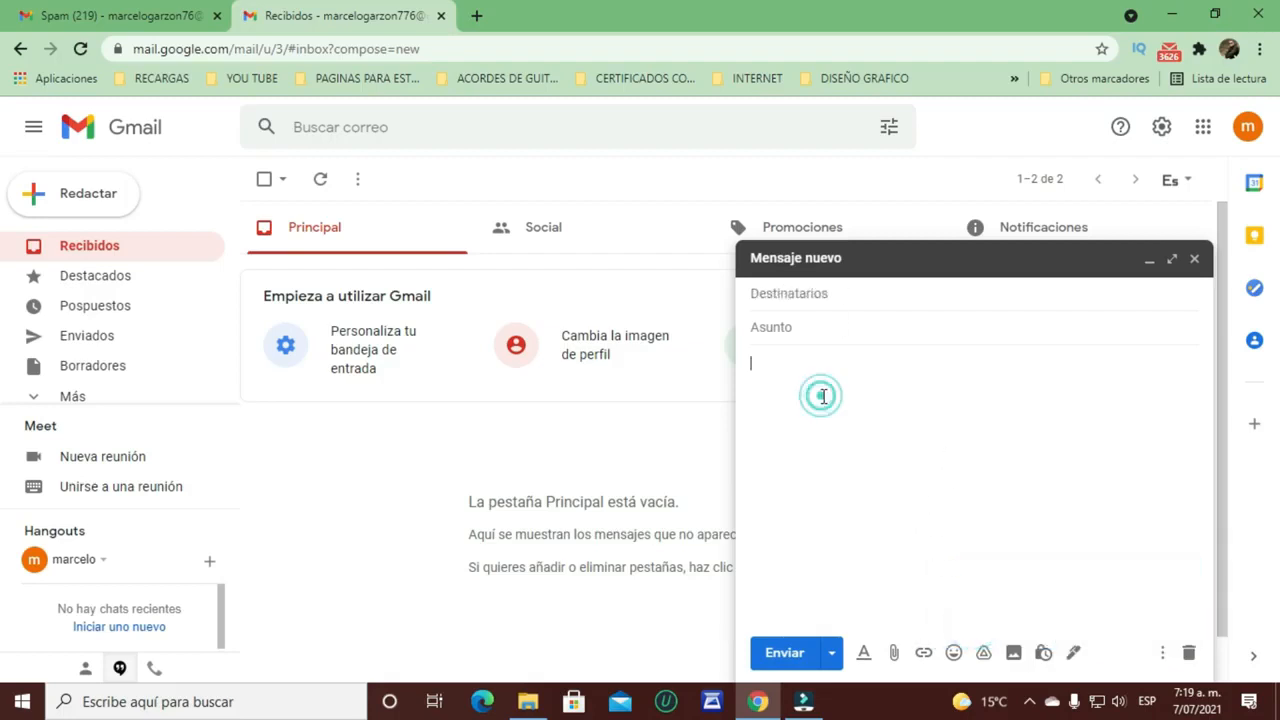
Step: Address the draft to your own Gmail address with subject 'archivos importantes' and body 'buenas tardes , envio archivos solicitados'
{"action": "left_click", "coordinate": [830, 294]}
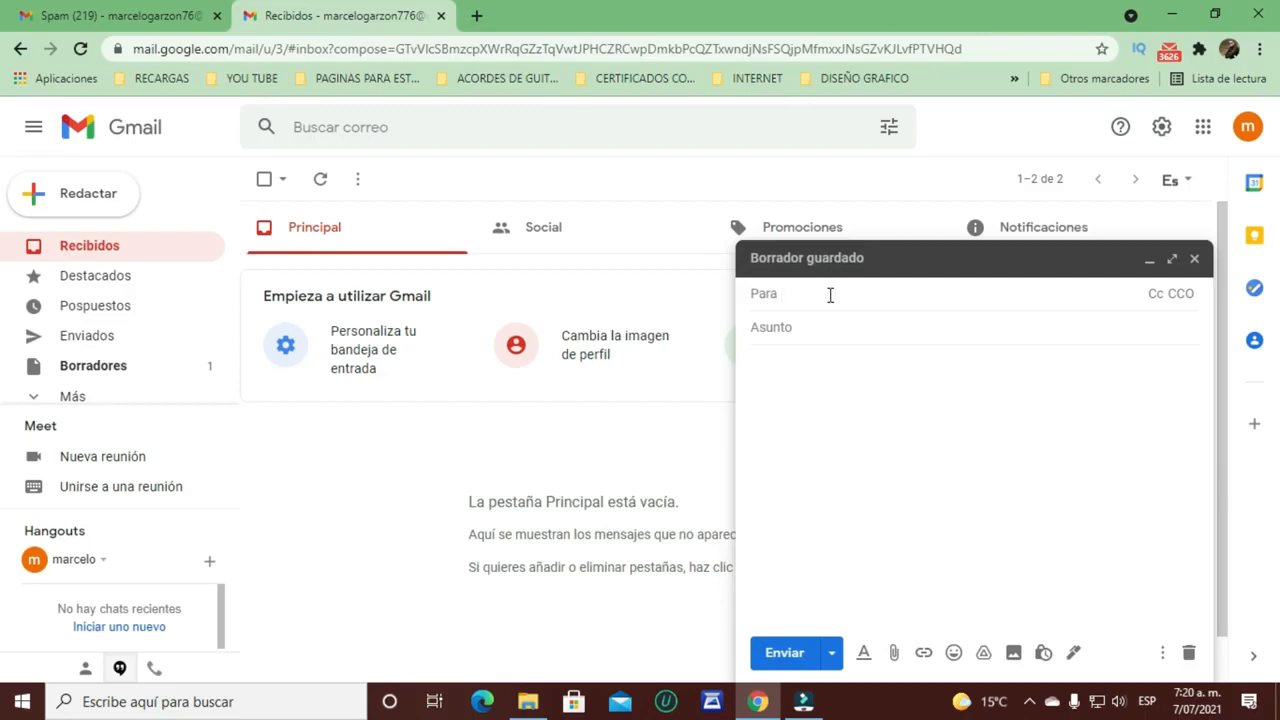
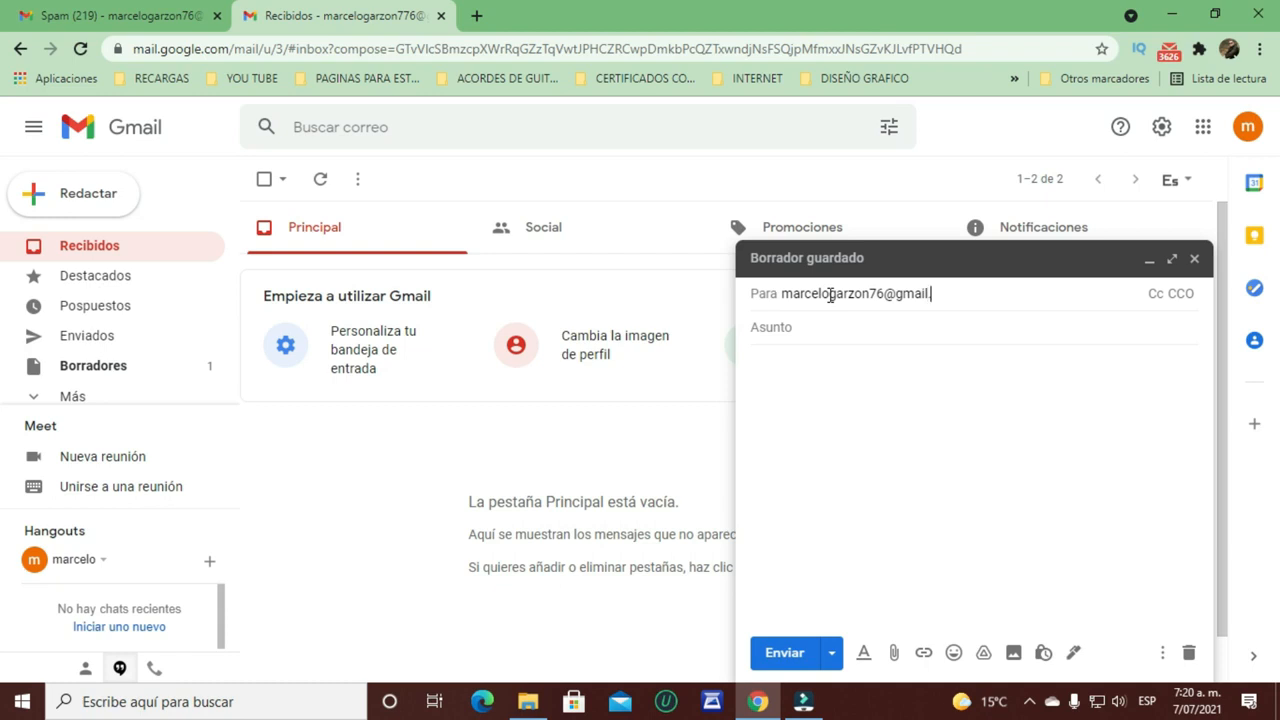
{"action": "left_click", "coordinate": [810, 328]}
{"action": "type", "text": "archivos importantes"}
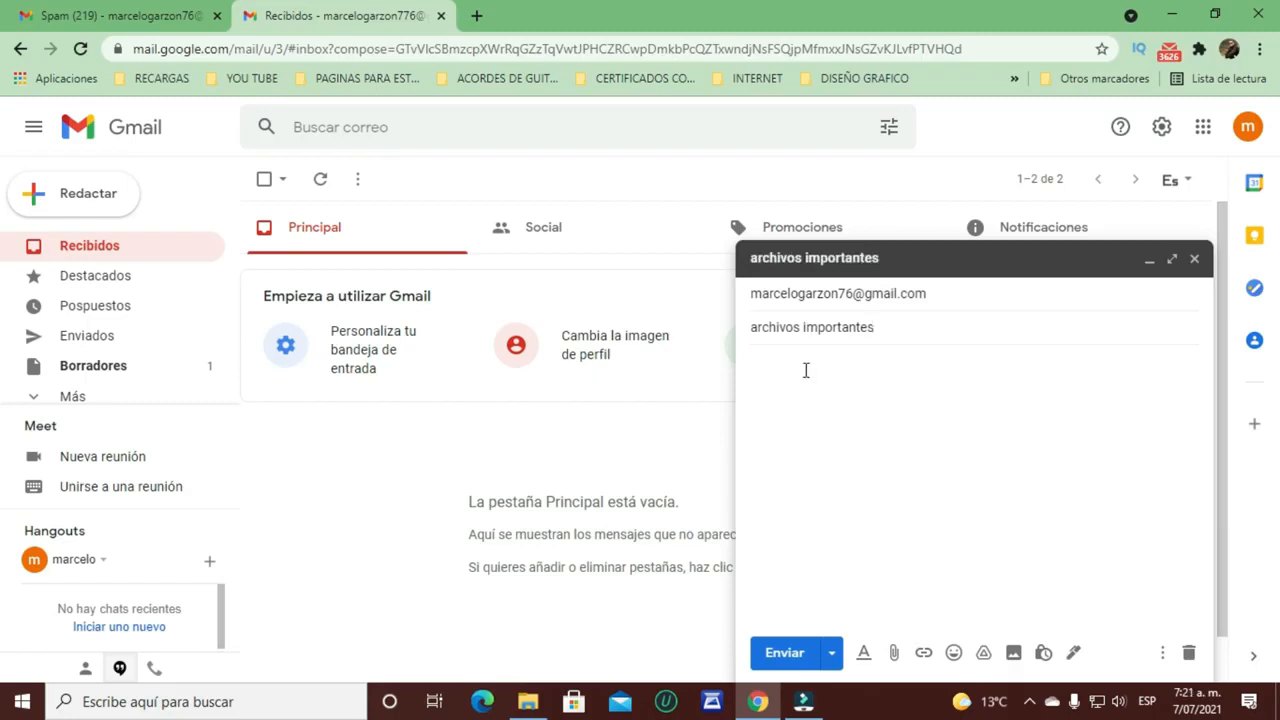
{"action": "left_click", "coordinate": [802, 366]}
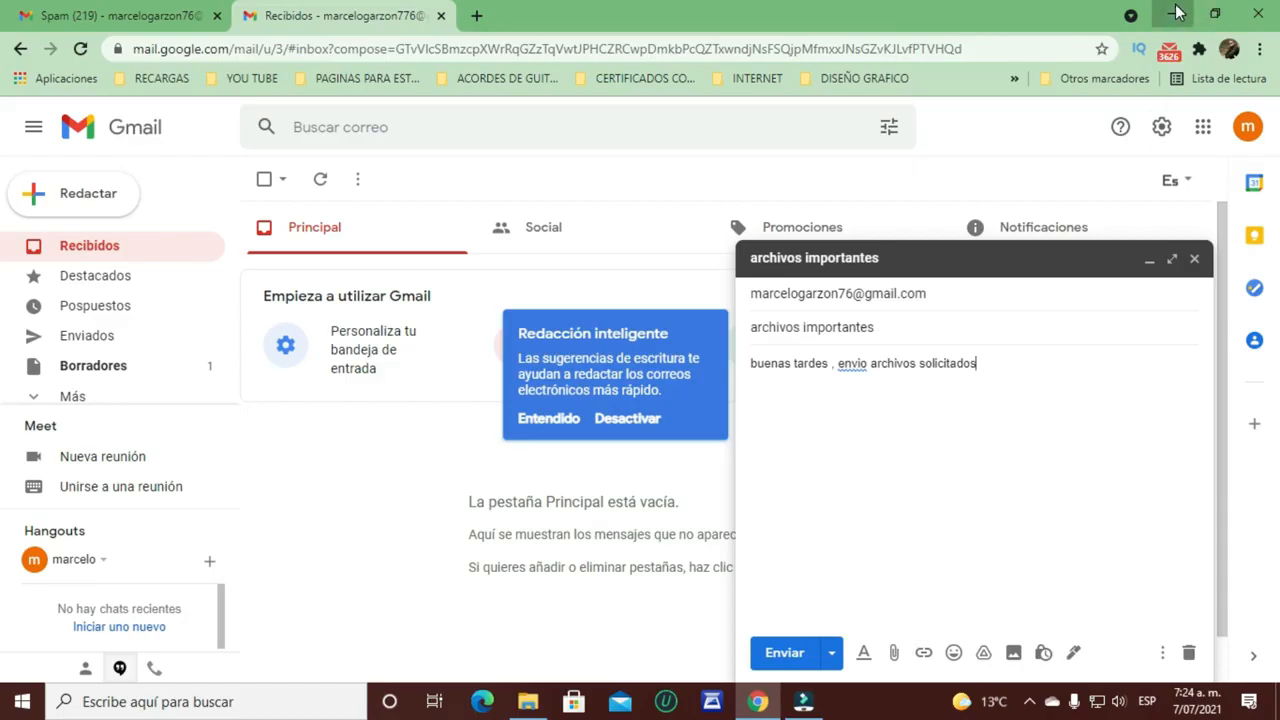
{"action": "left_click", "coordinate": [1172, 14]}
Step: Create a new folder named 'archivos' on the desktop
{"action": "right_click", "coordinate": [987, 246]}
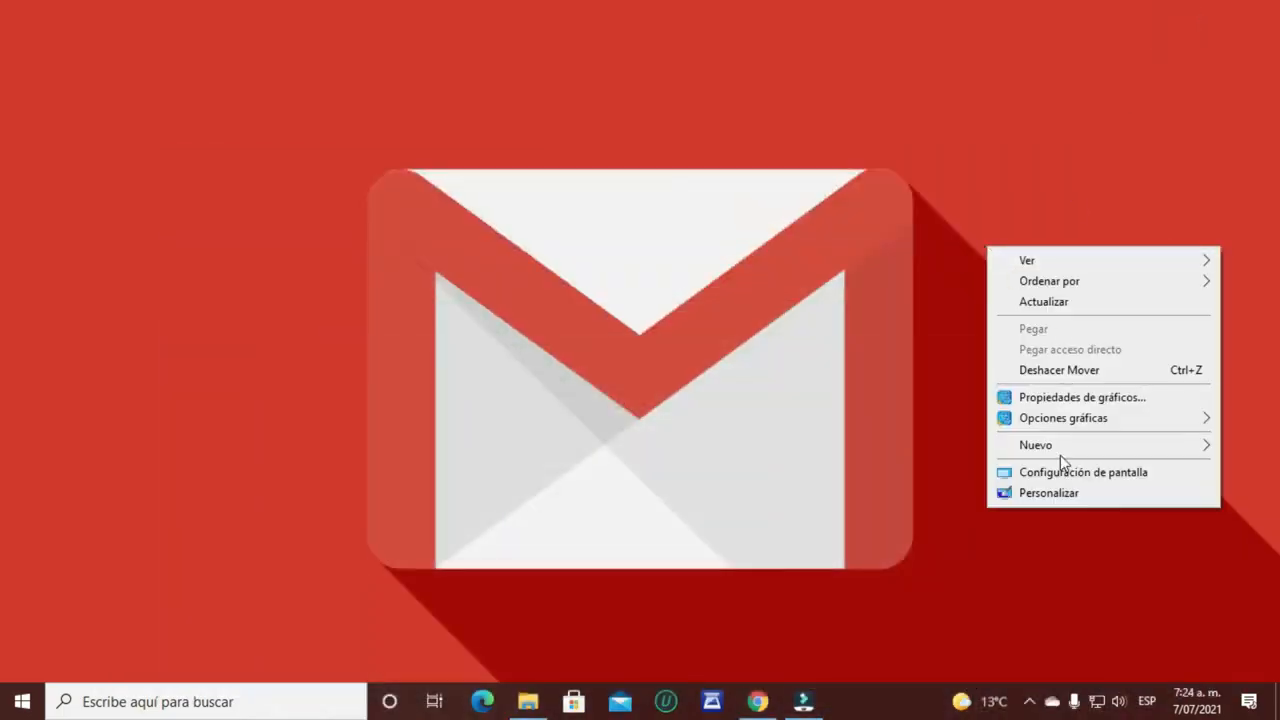
{"action": "mouse_move", "coordinate": [1062, 452]}
{"action": "left_click", "coordinate": [785, 450]}
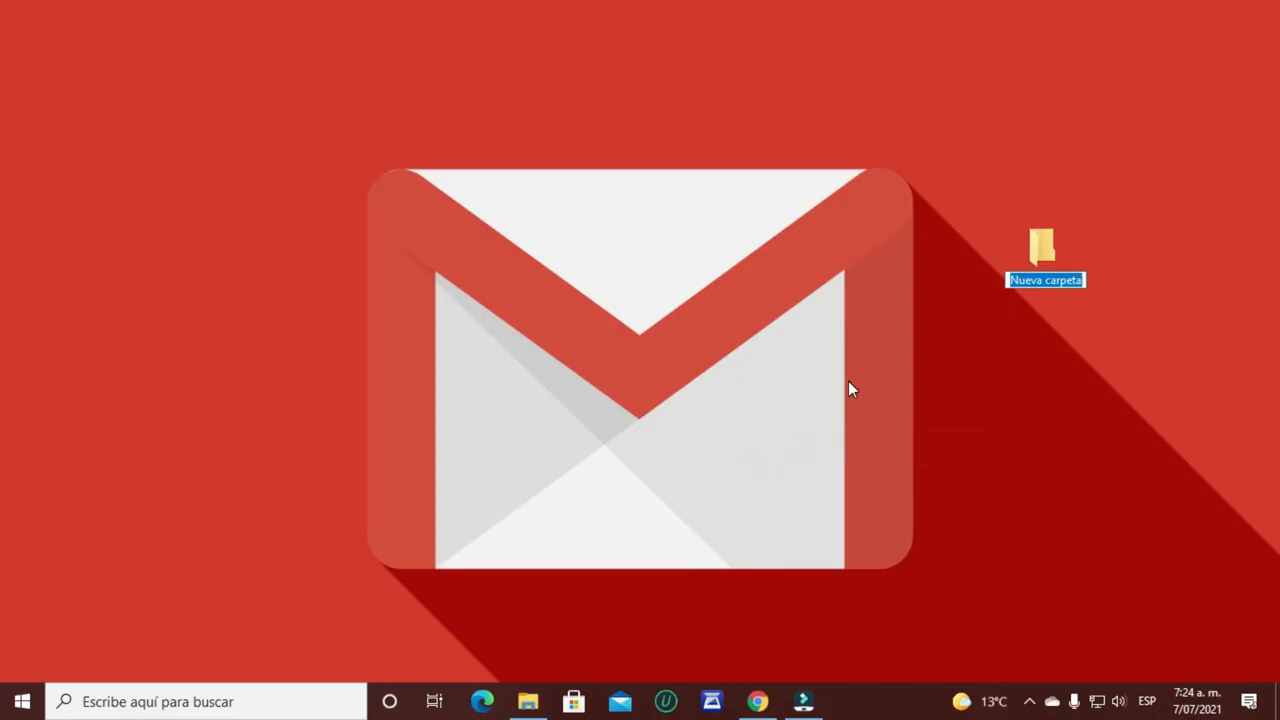
{"action": "type", "text": "archivos"}
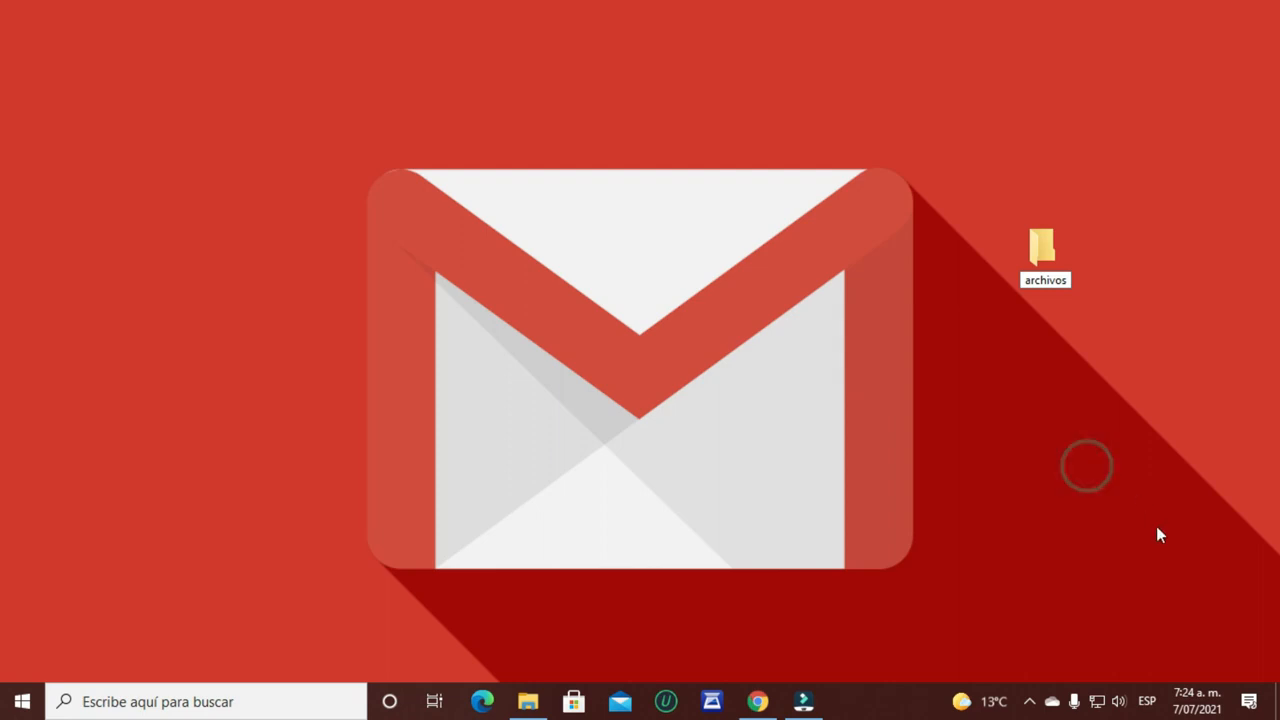
{"action": "key", "text": "Return"}
Step: Show the Descargas folder and open the desktop archivos folder beside it
{"action": "left_click", "coordinate": [528, 701]}
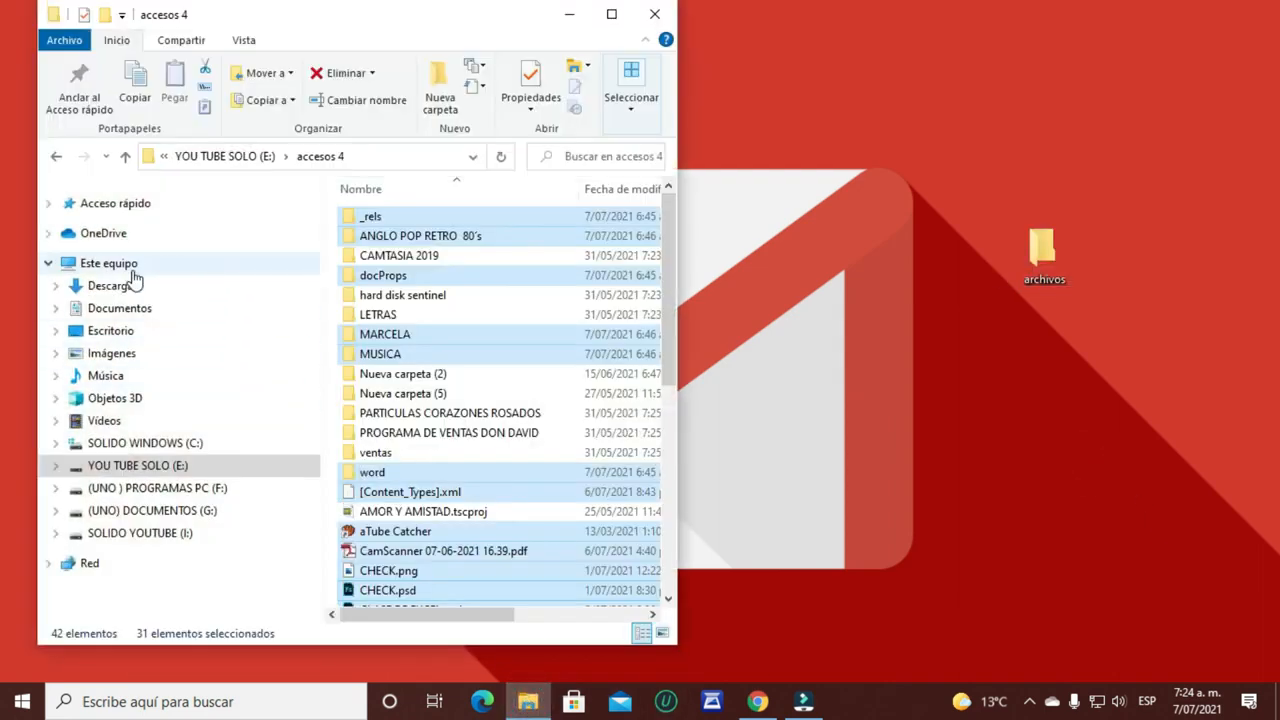
{"action": "left_click", "coordinate": [122, 287]}
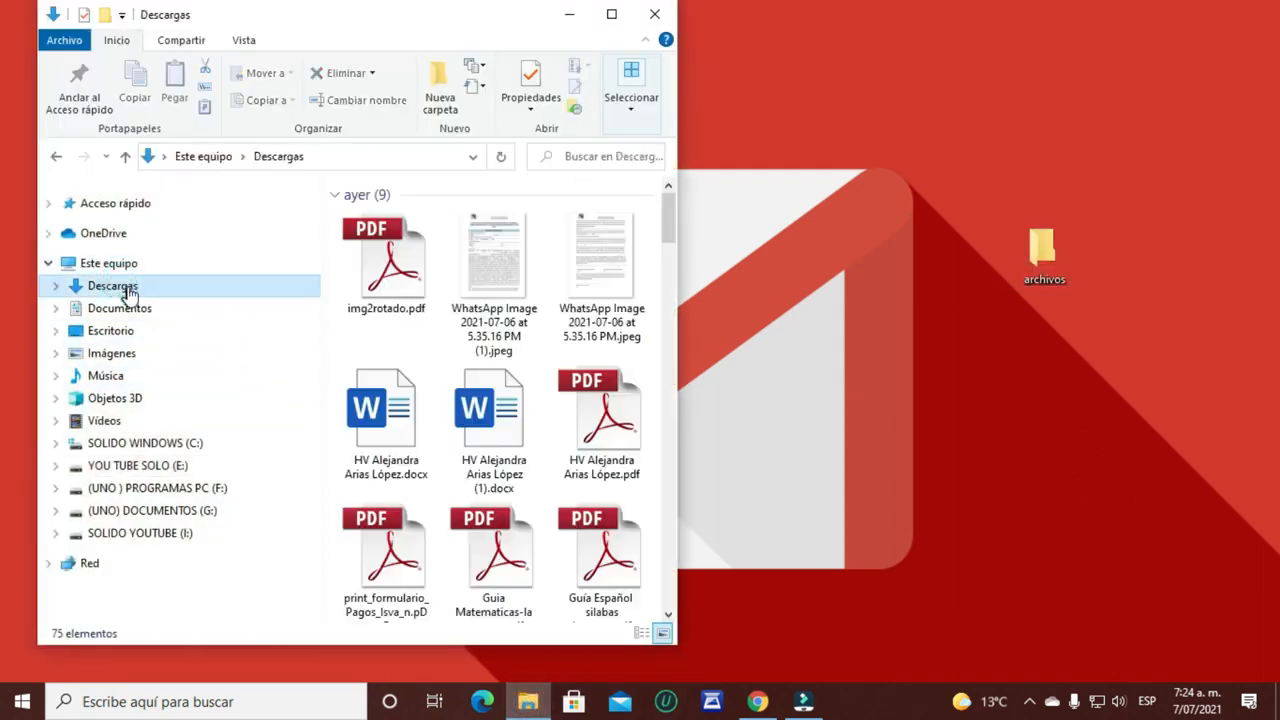
{"action": "left_click", "coordinate": [390, 273]}
{"action": "double_click", "coordinate": [1045, 250]}
{"action": "left_click_drag", "start_coordinate": [429, 34], "coordinate": [884, 28]}
Step: Move img2rotado.pdf, the Word document and portafolio-gratis-de-modelo.jpg into archivos
{"action": "left_click_drag", "start_coordinate": [376, 266], "coordinate": [1103, 350]}
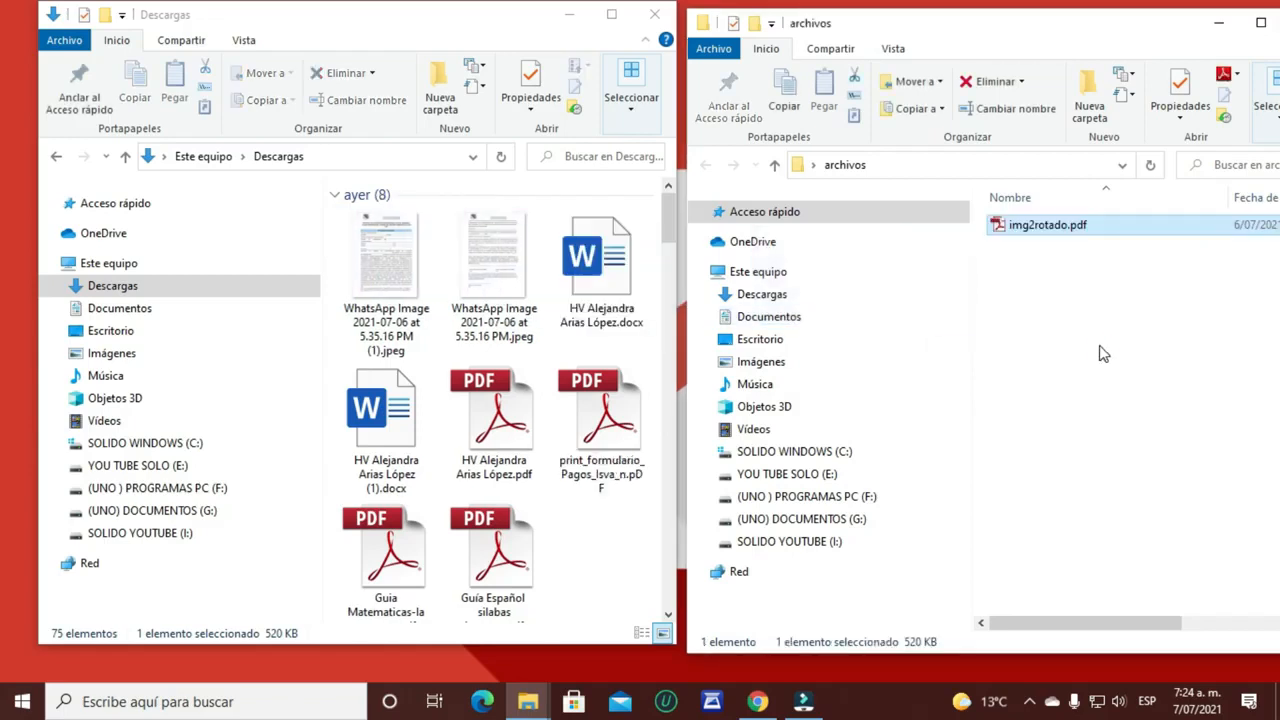
{"action": "left_click_drag", "start_coordinate": [598, 264], "coordinate": [1075, 356]}
{"action": "scroll", "coordinate": [500, 428], "scroll_direction": "down", "scroll_amount": 5}
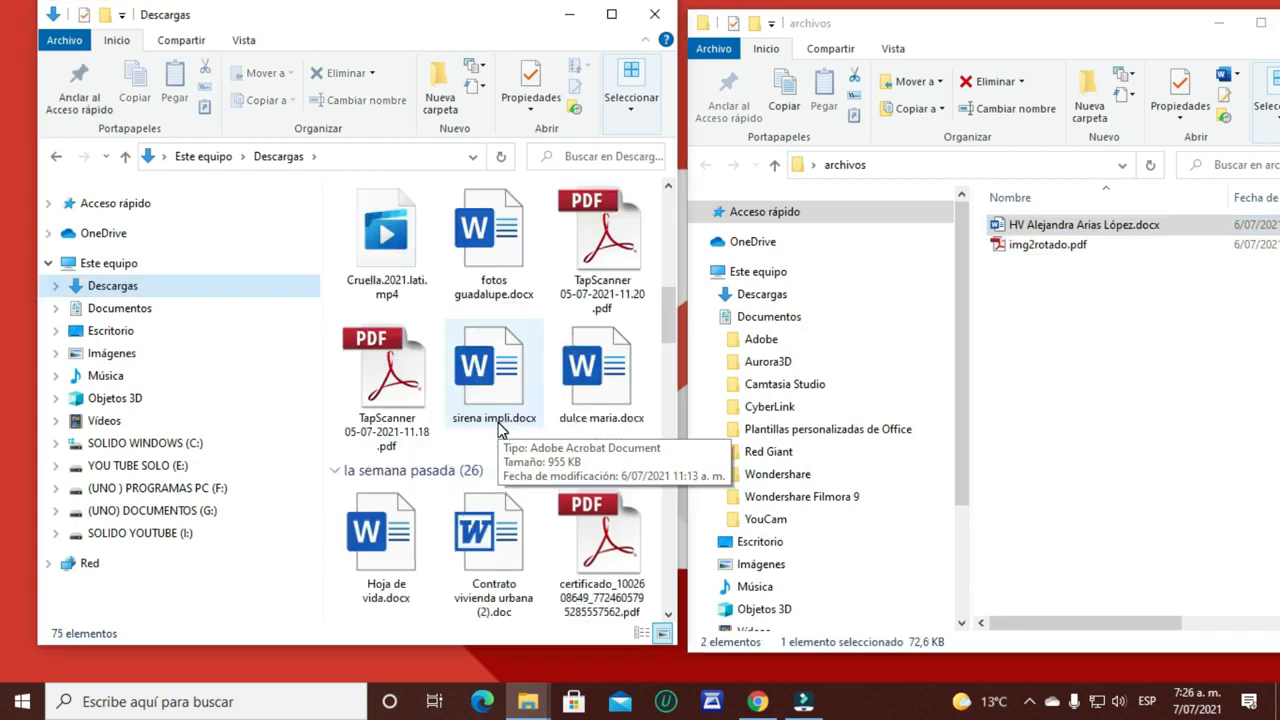
{"action": "scroll", "coordinate": [502, 430], "scroll_direction": "up", "scroll_amount": 6}
{"action": "left_click", "coordinate": [397, 264]}
{"action": "left_click_drag", "start_coordinate": [590, 322], "coordinate": [1110, 360]}
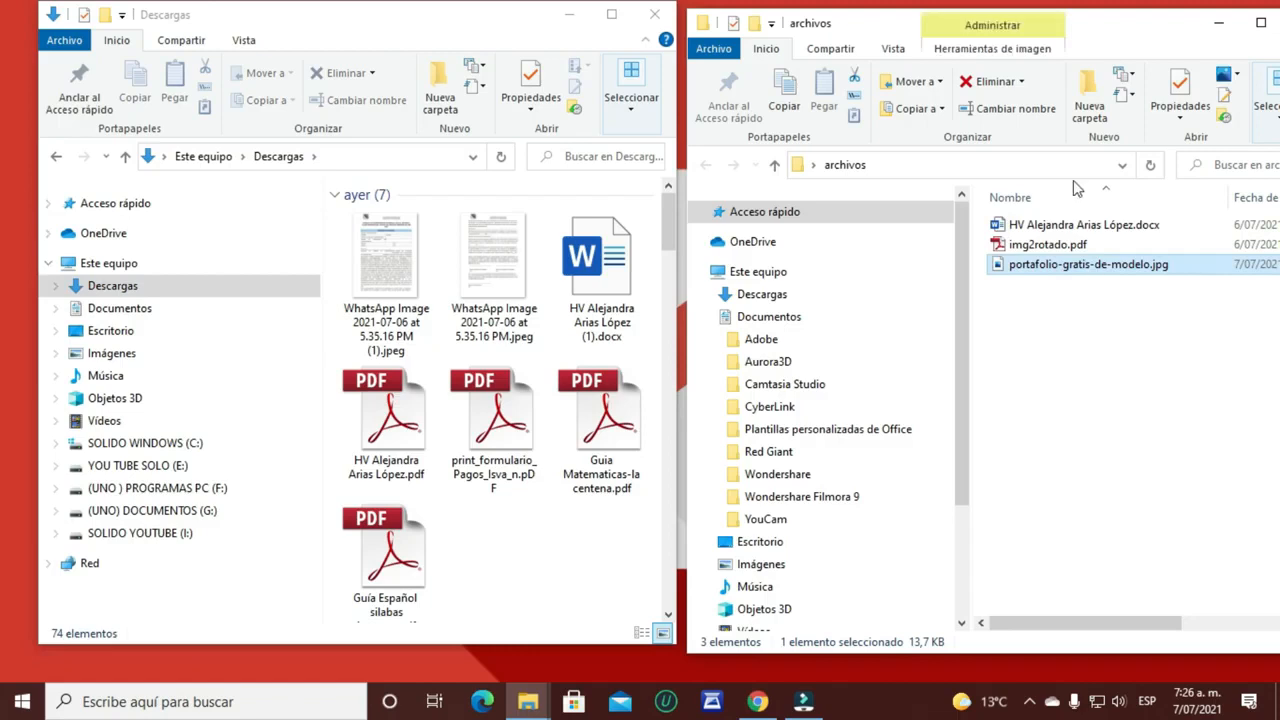
Step: Switch the archivos folder view to Large icons
{"action": "left_click_drag", "start_coordinate": [1100, 30], "coordinate": [968, 42]}
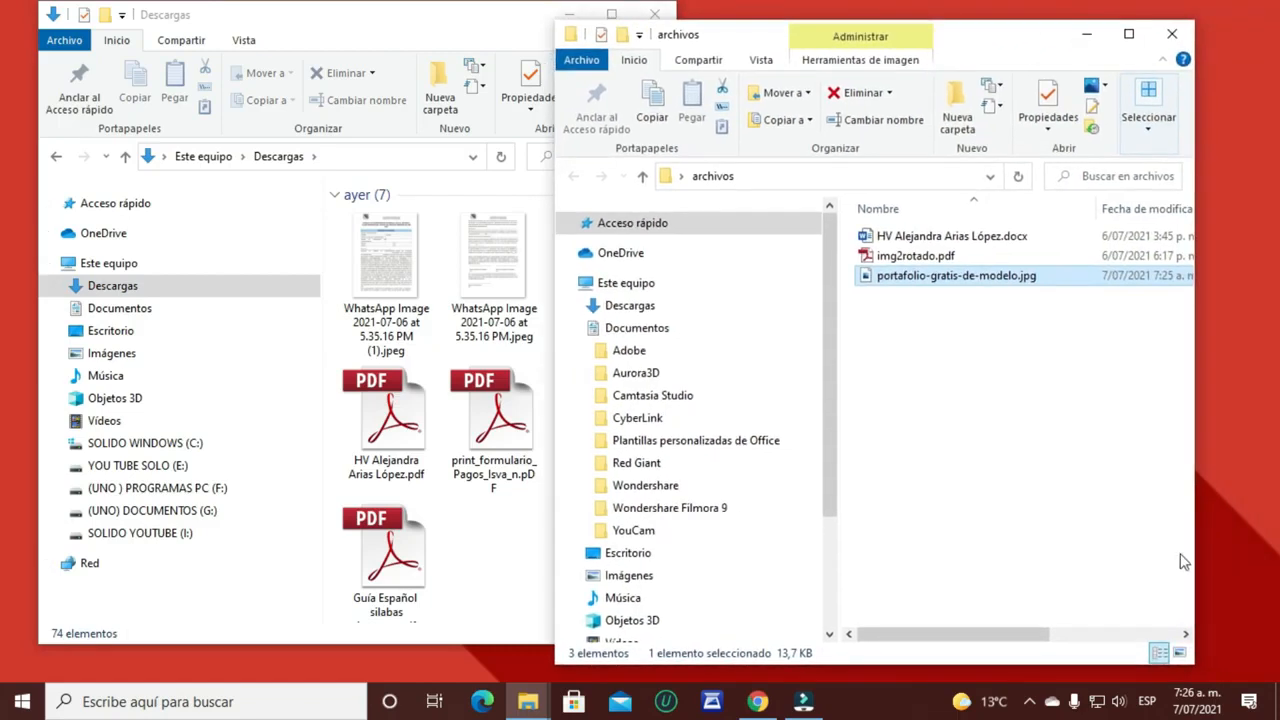
{"action": "left_click", "coordinate": [1180, 651]}
{"action": "left_click_drag", "start_coordinate": [722, 47], "coordinate": [868, 27]}
Step: Move AFRICA - TOTO.mp3 into archivos, maximize that window, then return to the Gmail draft
{"action": "scroll", "coordinate": [519, 360], "scroll_direction": "down", "scroll_amount": 10}
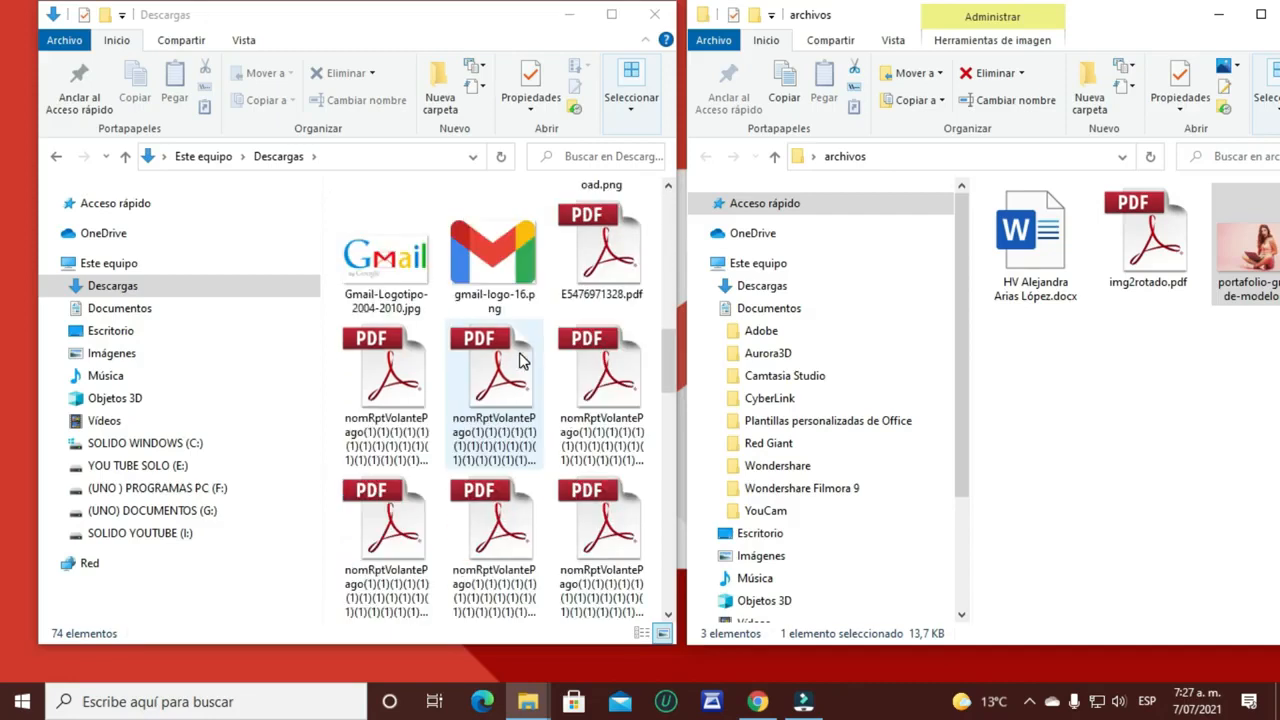
{"action": "scroll", "coordinate": [519, 360], "scroll_direction": "up", "scroll_amount": 5}
{"action": "left_click_drag", "start_coordinate": [493, 262], "coordinate": [1042, 426]}
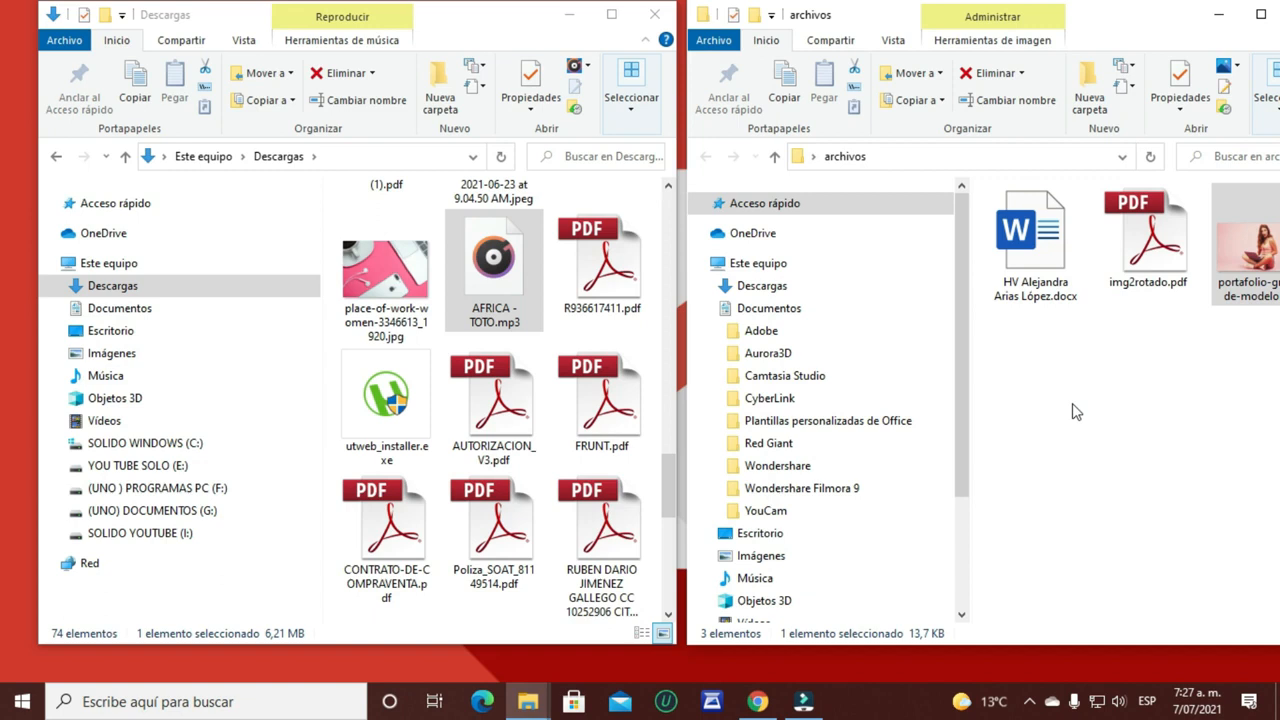
{"action": "left_click_drag", "start_coordinate": [1142, 42], "coordinate": [922, 56]}
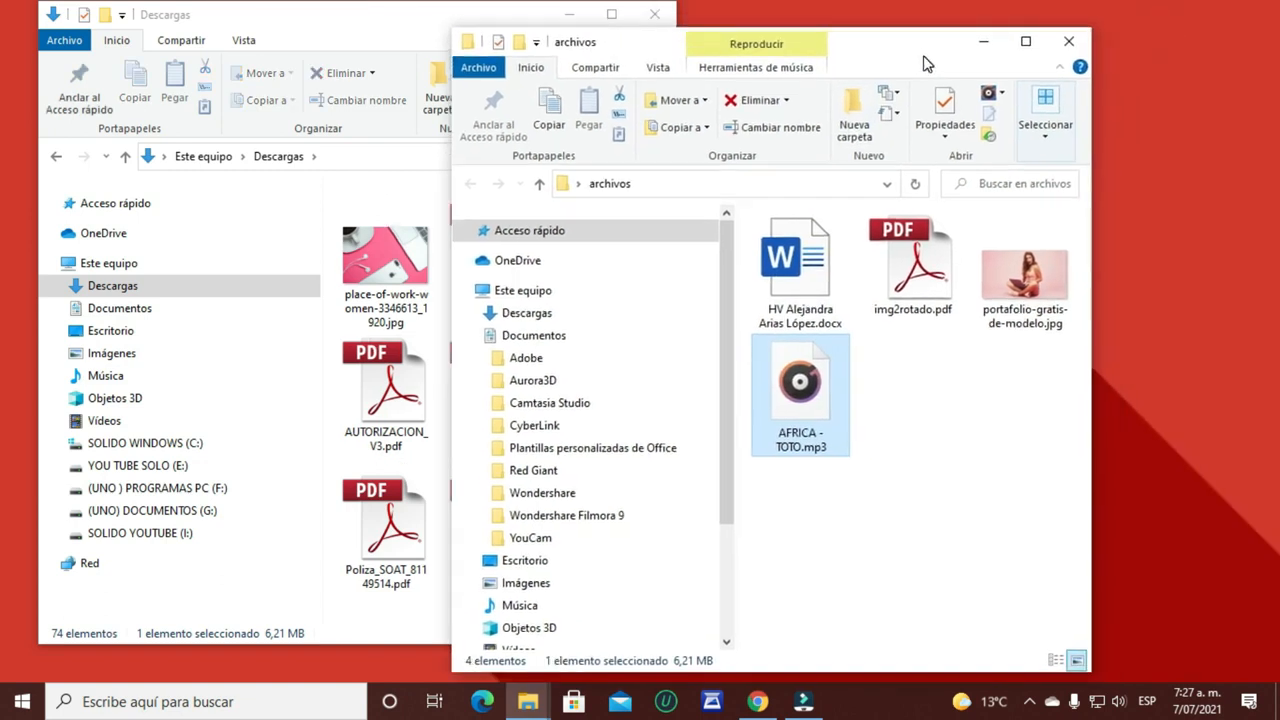
{"action": "left_click", "coordinate": [1026, 46]}
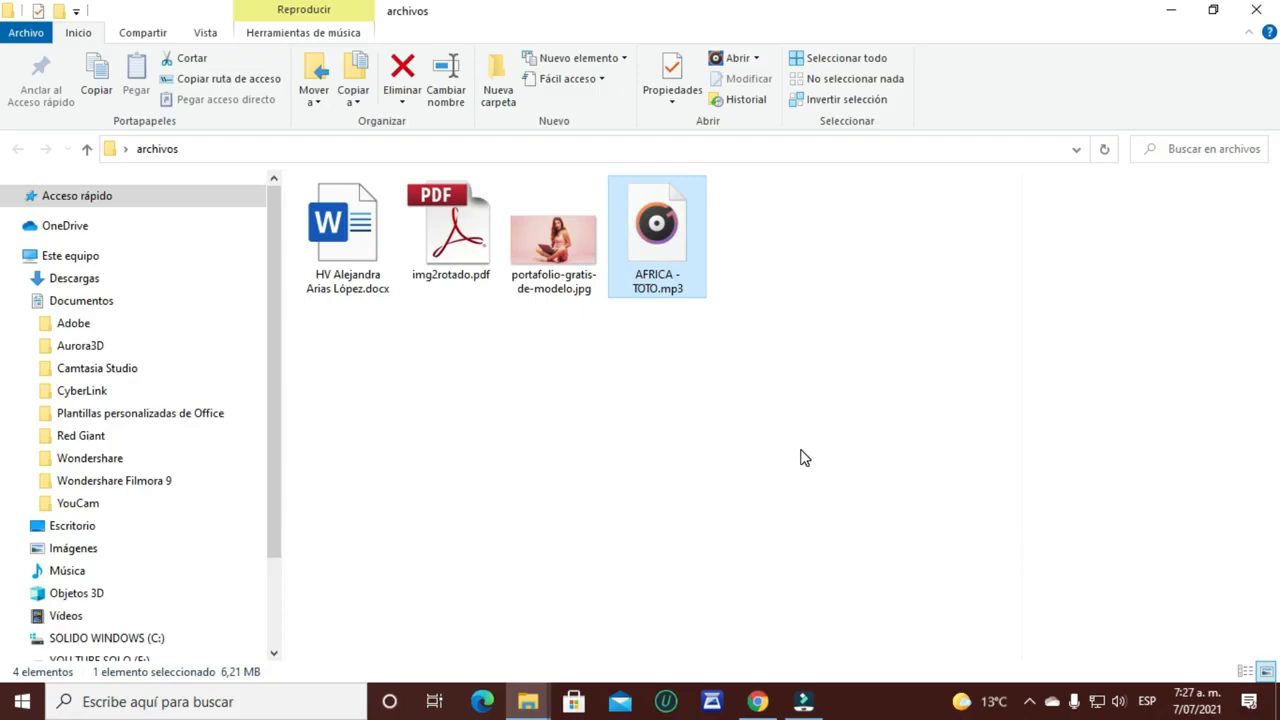
{"action": "left_click", "coordinate": [760, 700]}
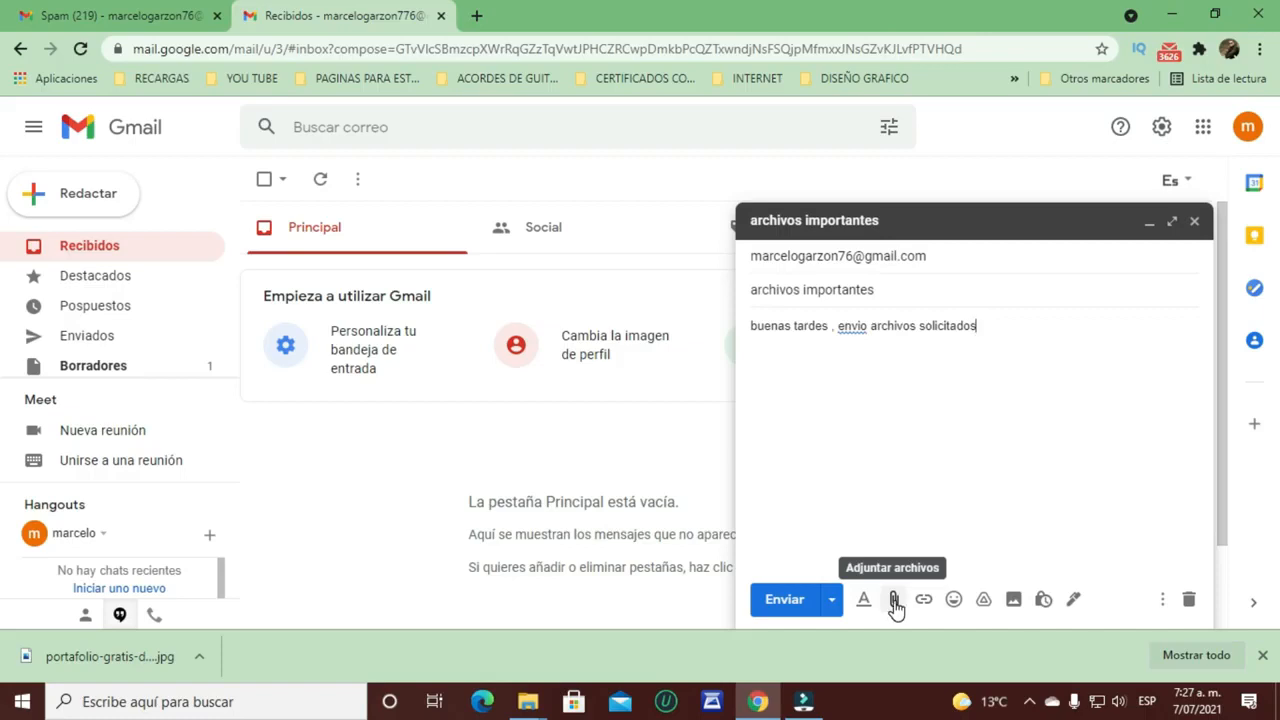
Step: Attach all four files from Este equipo > Escritorio > archivos to the archivos importantes draft
{"action": "left_click", "coordinate": [894, 600]}
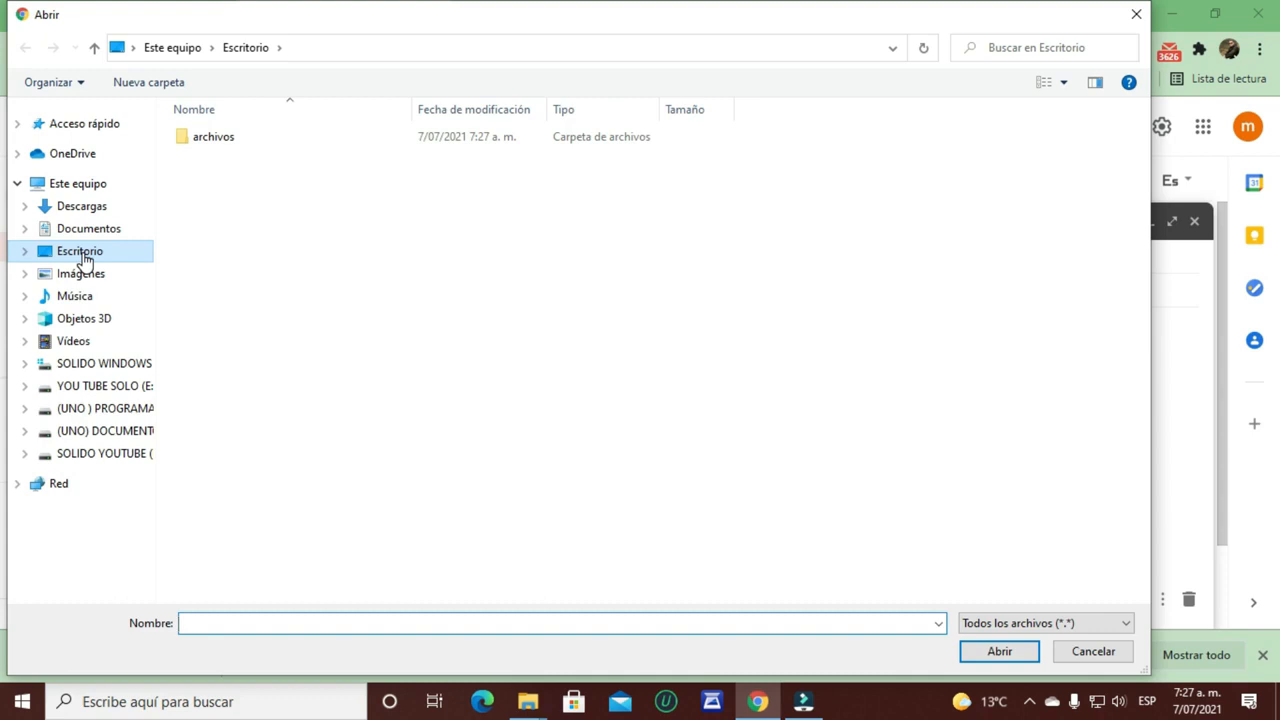
{"action": "left_click", "coordinate": [90, 183]}
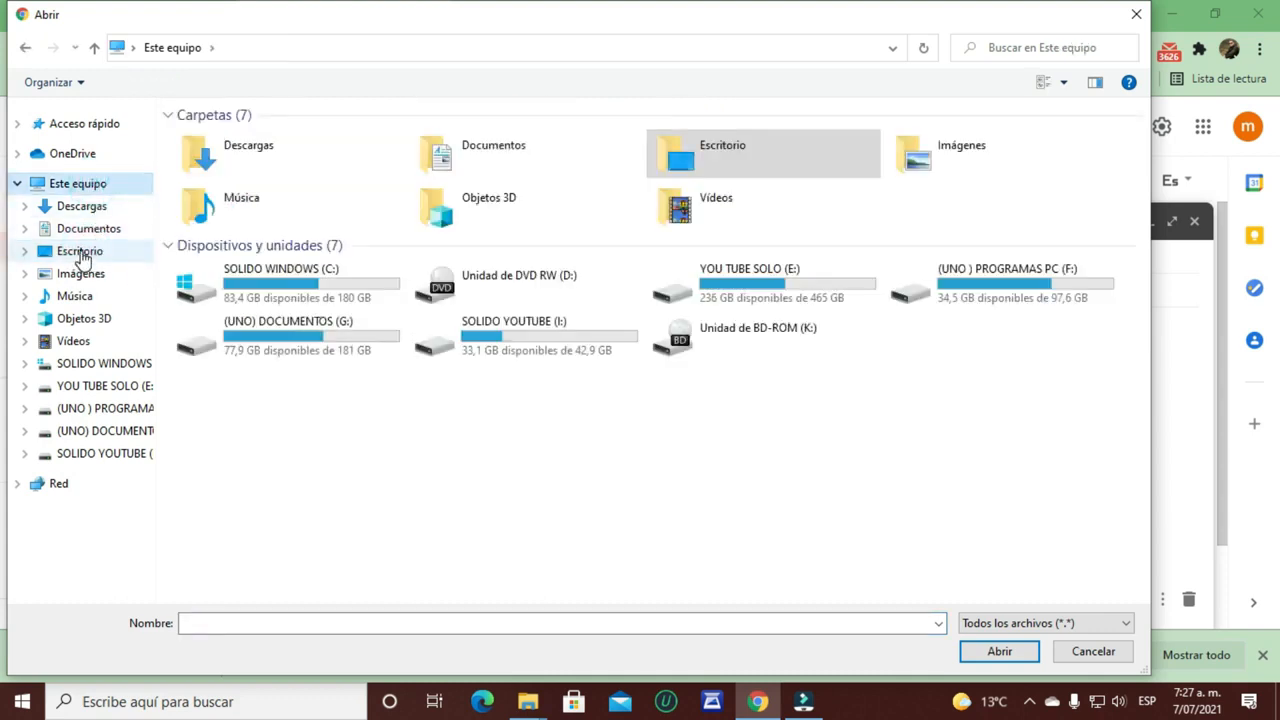
{"action": "left_click", "coordinate": [82, 256]}
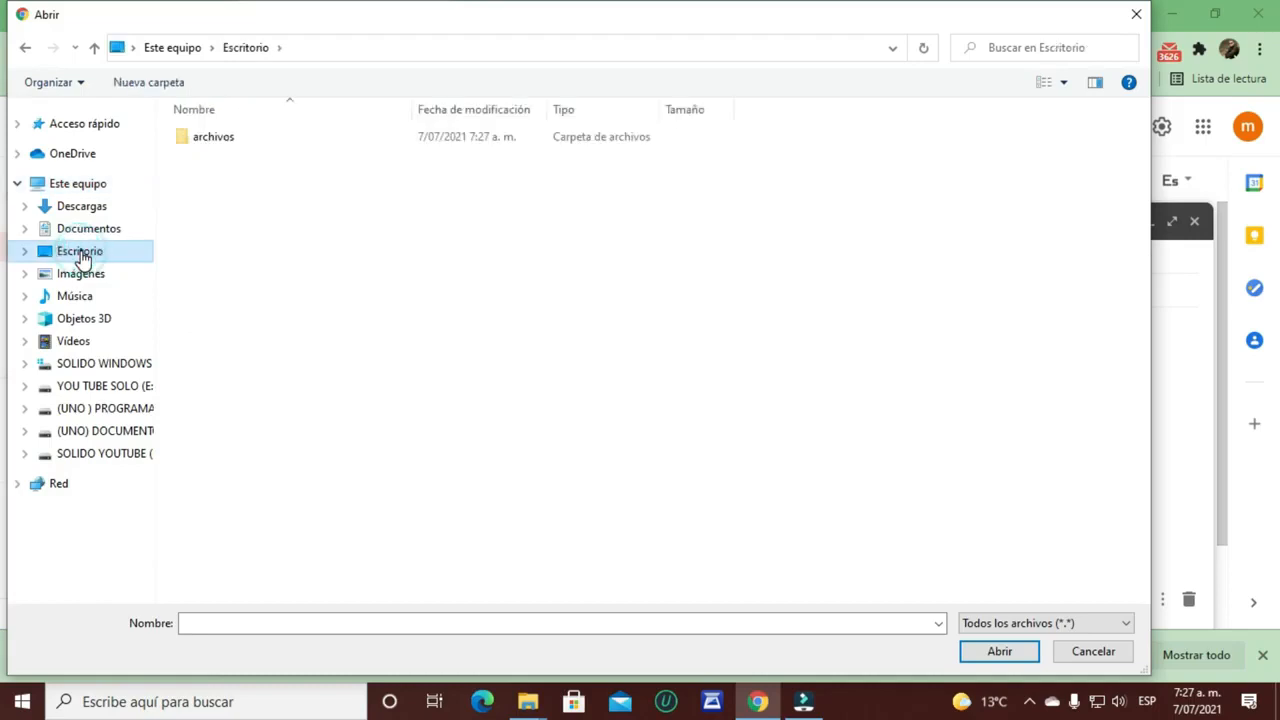
{"action": "double_click", "coordinate": [213, 139]}
{"action": "left_click_drag", "start_coordinate": [271, 265], "coordinate": [278, 113]}
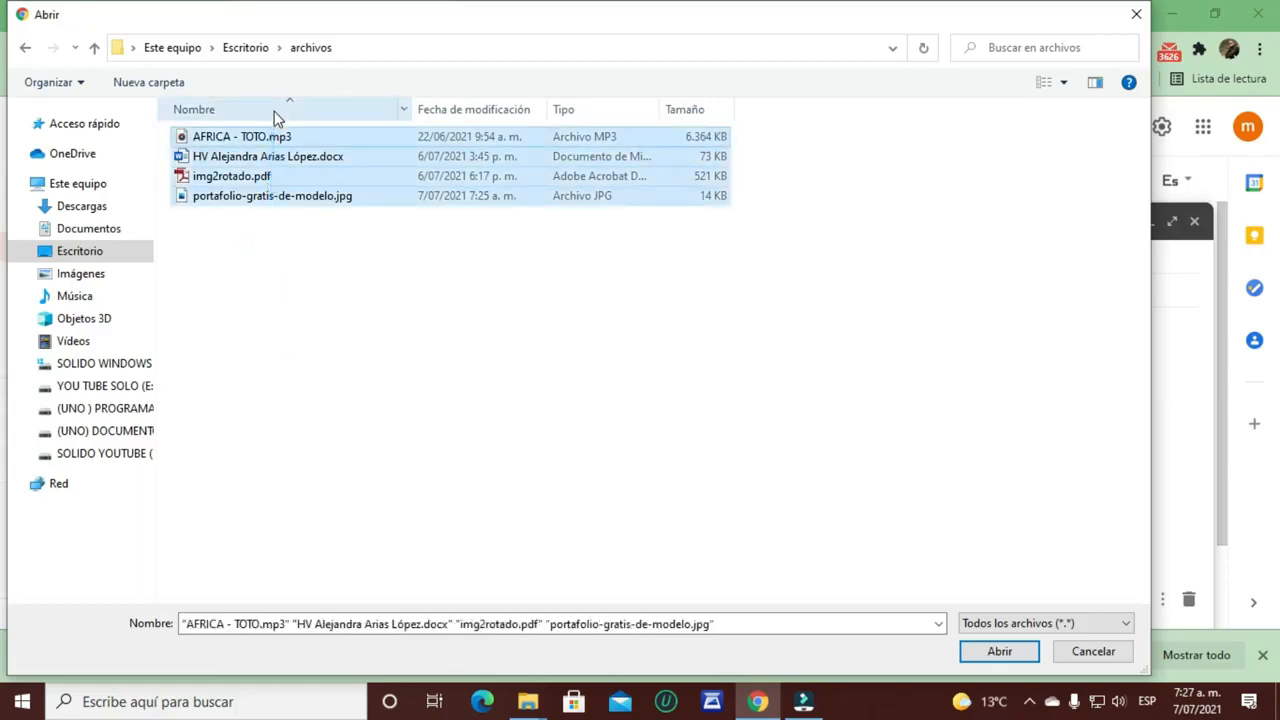
{"action": "left_click", "coordinate": [999, 651]}
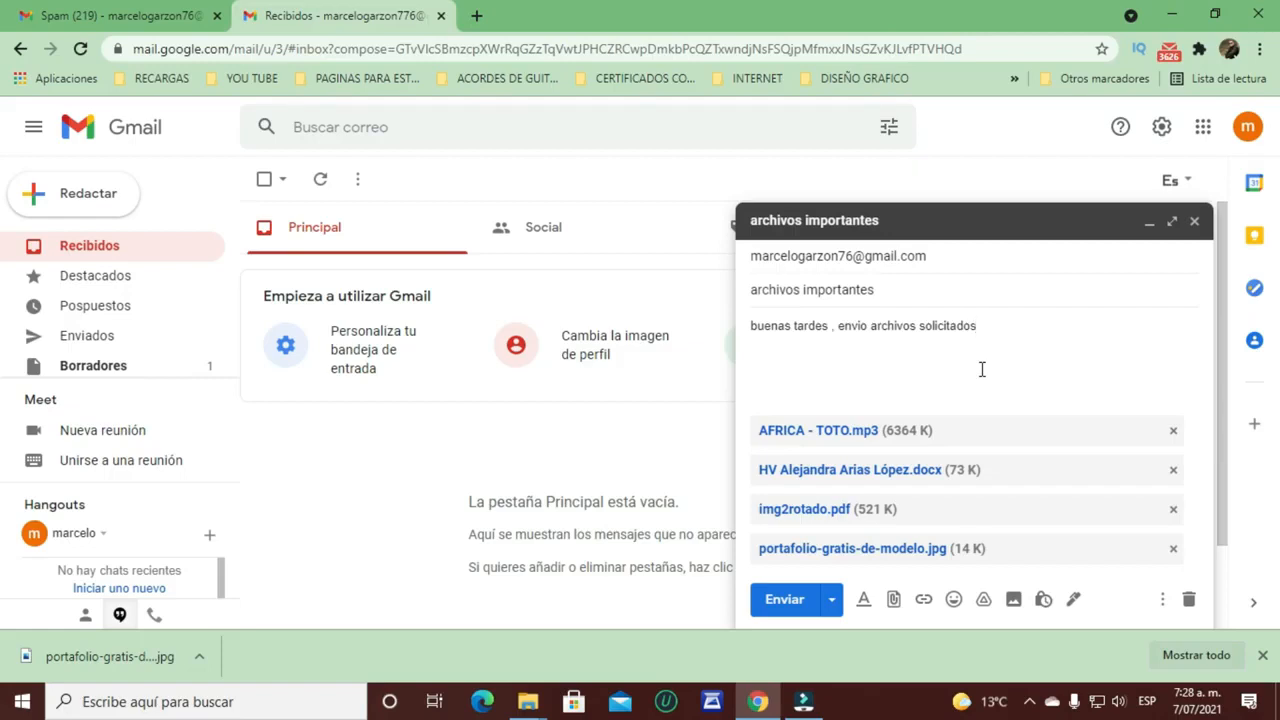
{"action": "left_click", "coordinate": [1173, 430]}
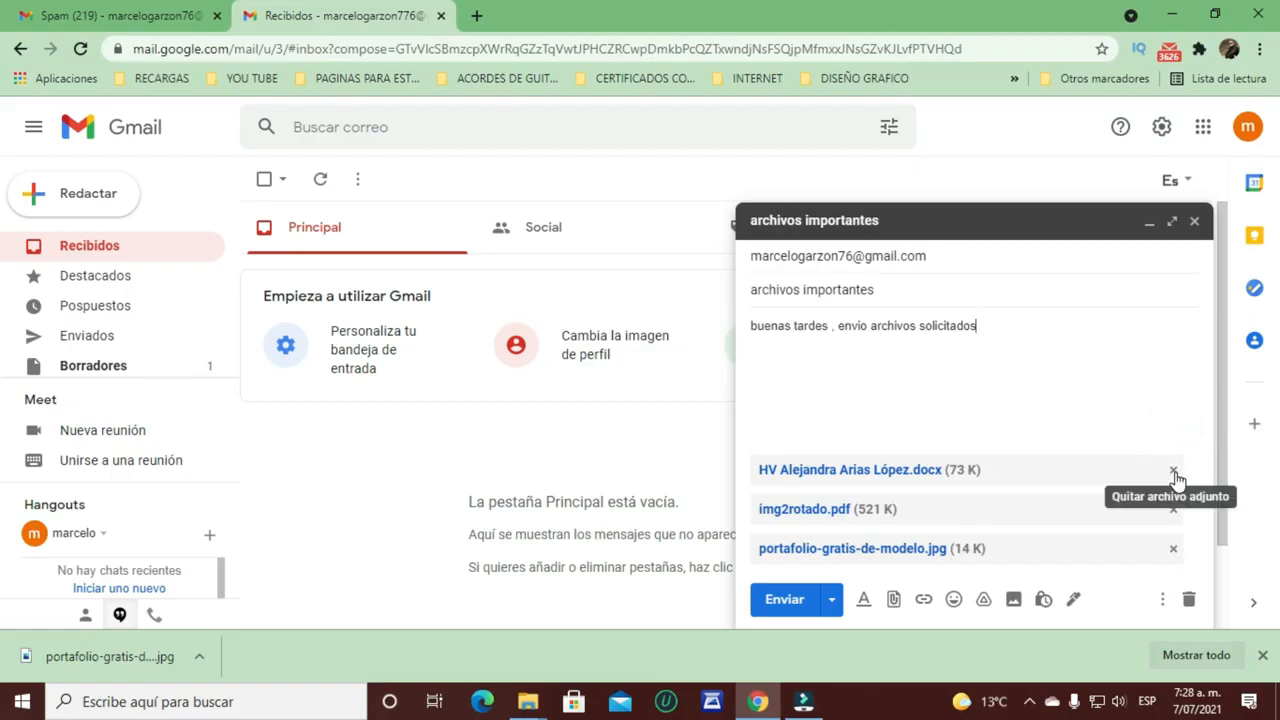
{"action": "left_click", "coordinate": [1173, 472]}
{"action": "left_click", "coordinate": [1173, 509]}
{"action": "left_click", "coordinate": [1173, 548]}
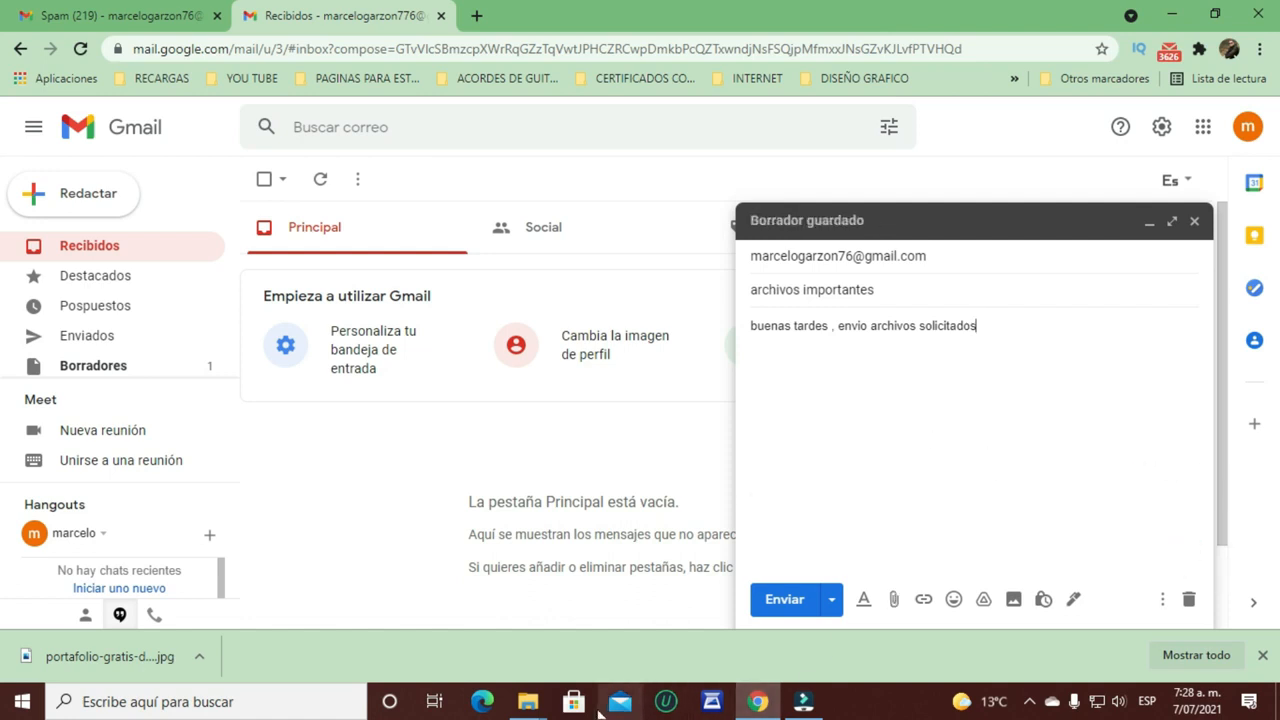
{"action": "mouse_move", "coordinate": [537, 706]}
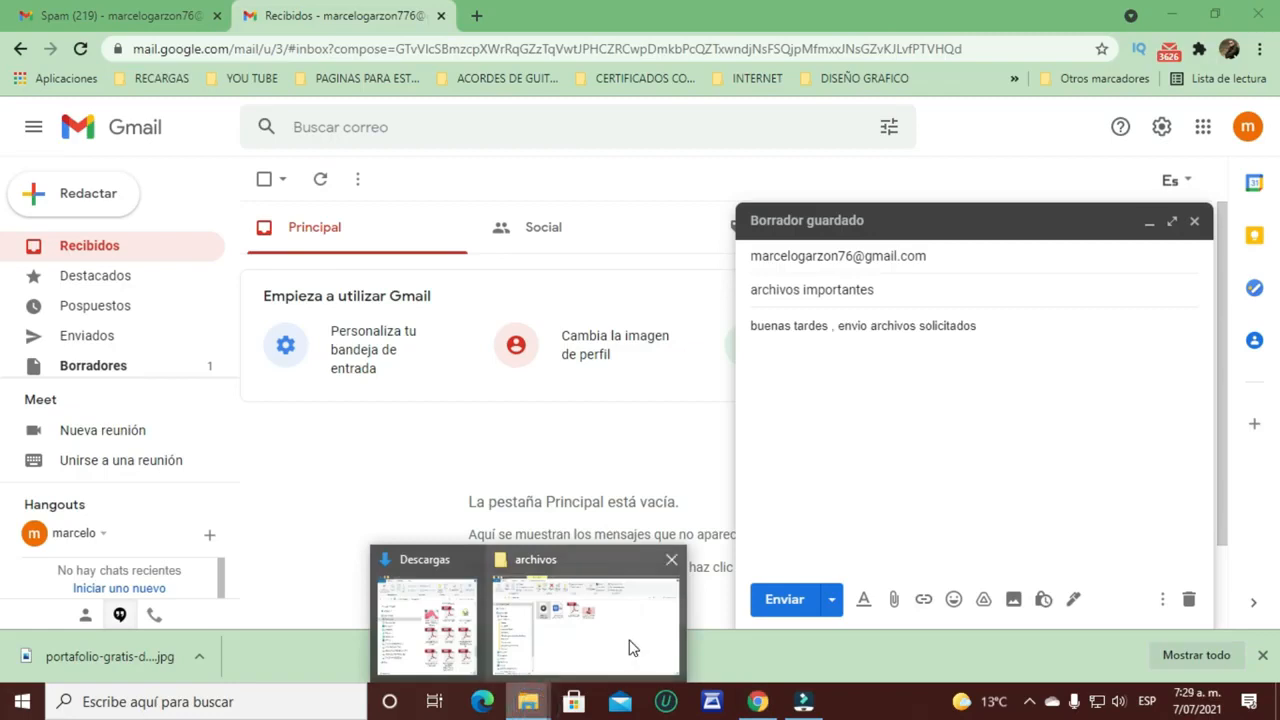
{"action": "left_click", "coordinate": [632, 644]}
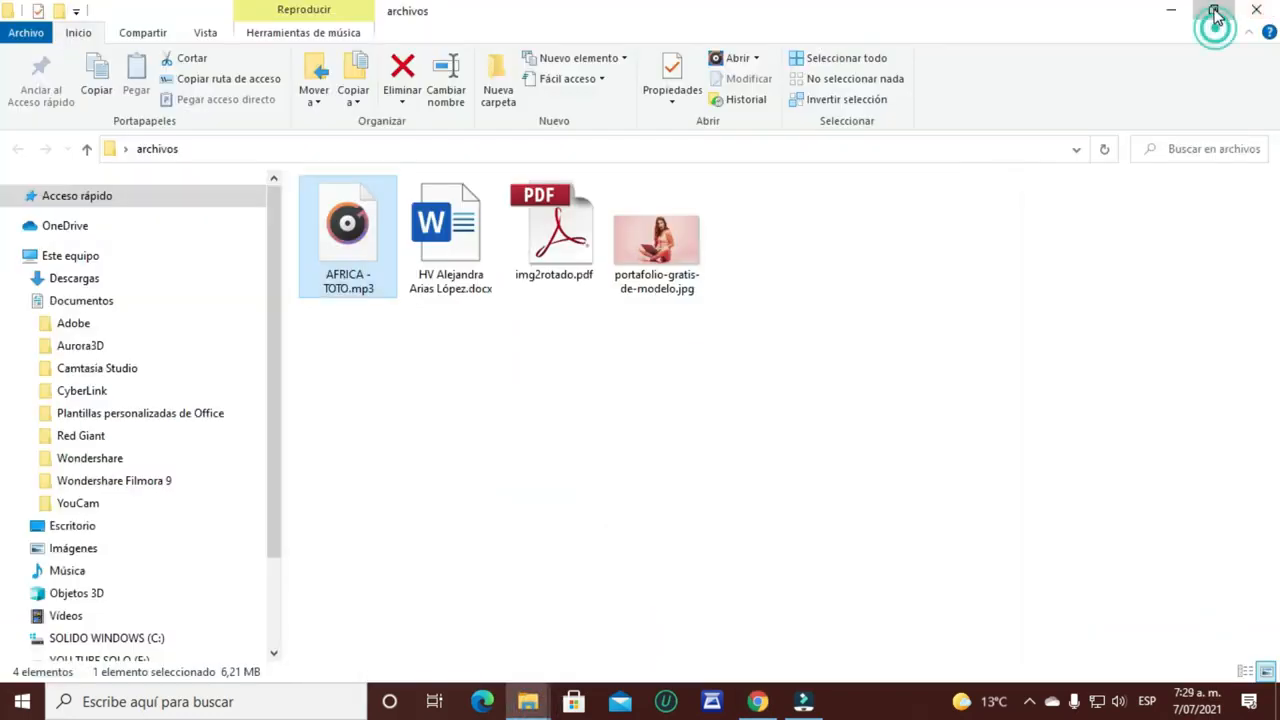
{"action": "left_click", "coordinate": [1213, 10]}
{"action": "left_click_drag", "start_coordinate": [886, 63], "coordinate": [443, 61]}
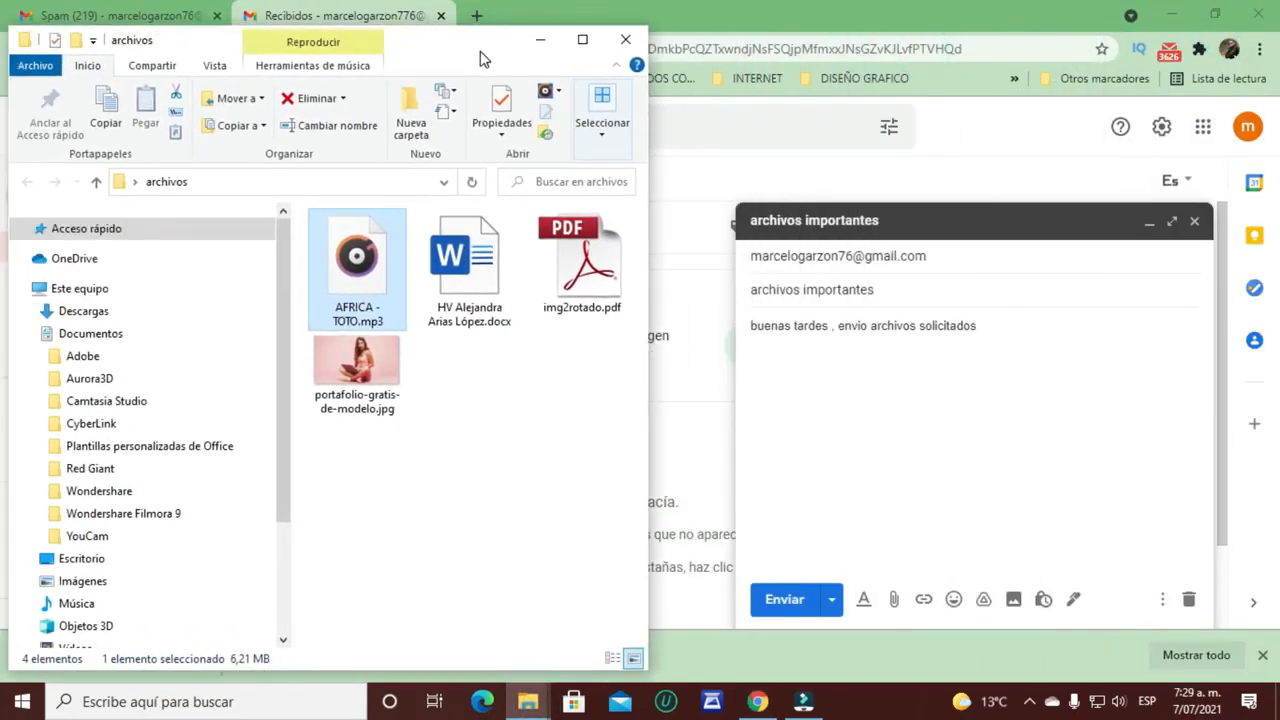
{"action": "left_click", "coordinate": [607, 405]}
{"action": "left_click_drag", "start_coordinate": [607, 405], "coordinate": [944, 447]}
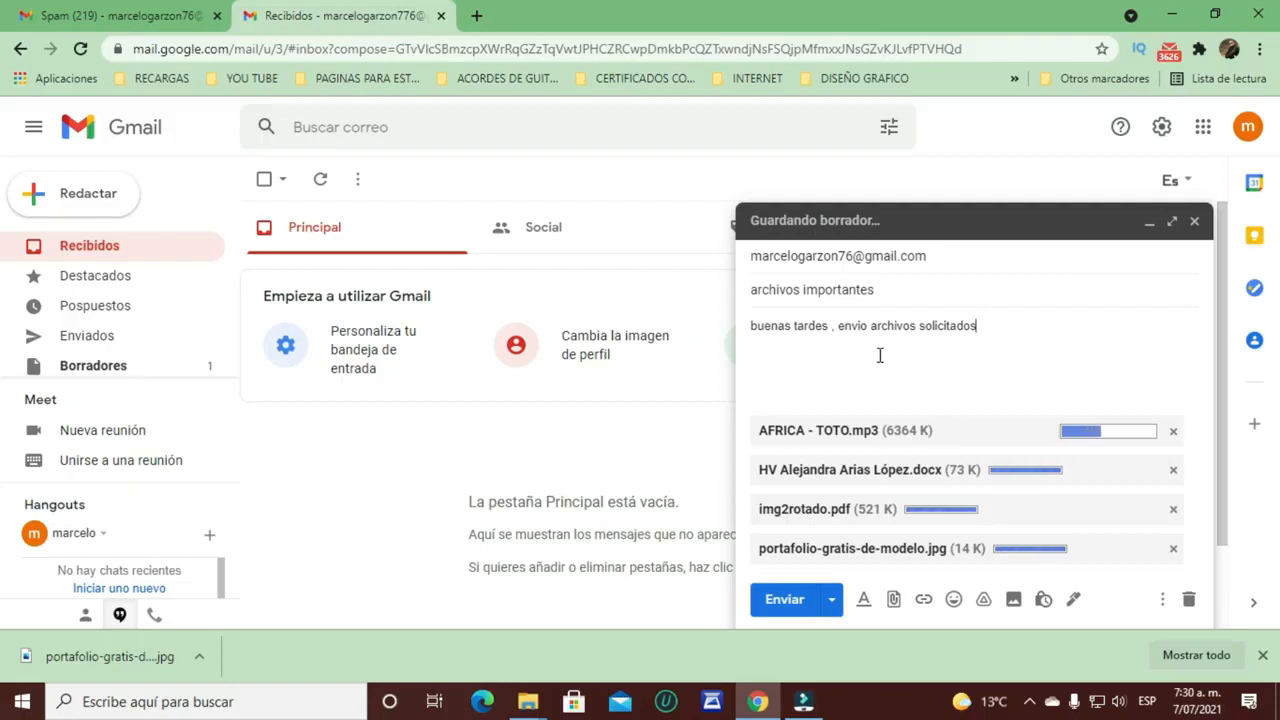
{"action": "left_click", "coordinate": [755, 258]}
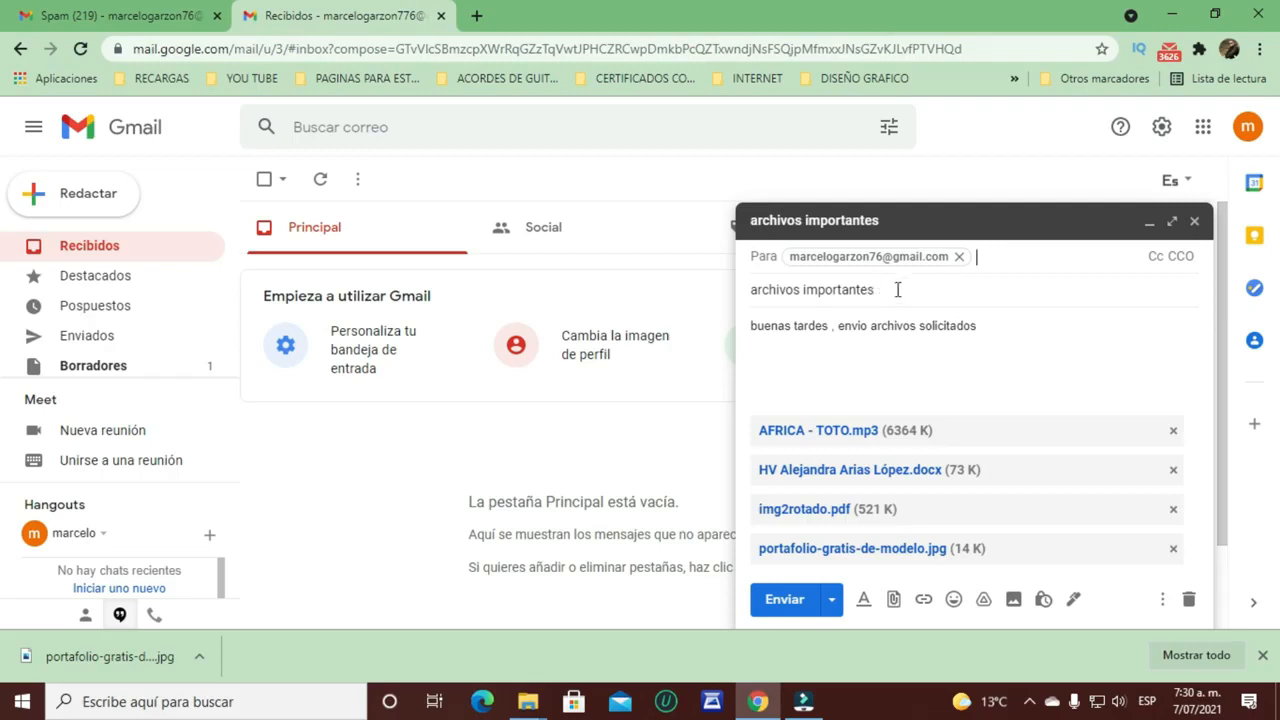
{"action": "left_click_drag", "start_coordinate": [904, 297], "coordinate": [717, 306]}
{"action": "left_click_drag", "start_coordinate": [1005, 370], "coordinate": [730, 336]}
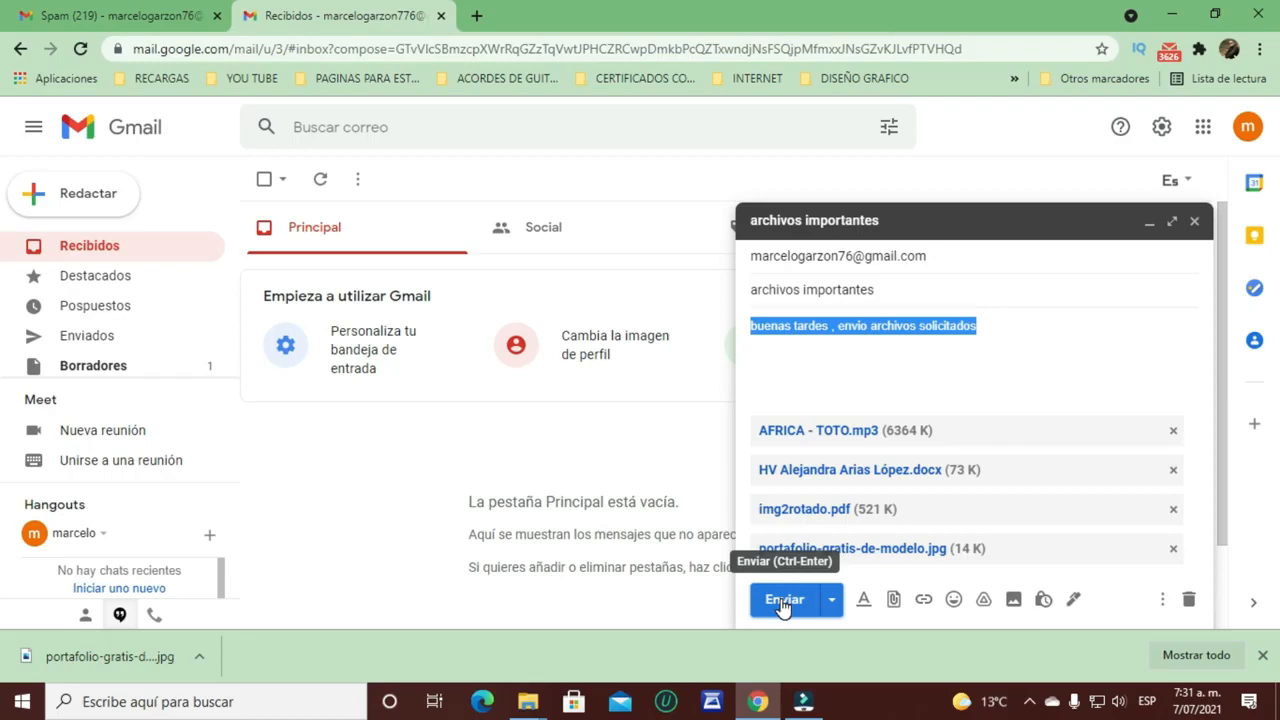
{"action": "left_click", "coordinate": [528, 701]}
Step: Select the four files and add them to archivos.rar with Añadir al archivo…
{"action": "left_click", "coordinate": [587, 648]}
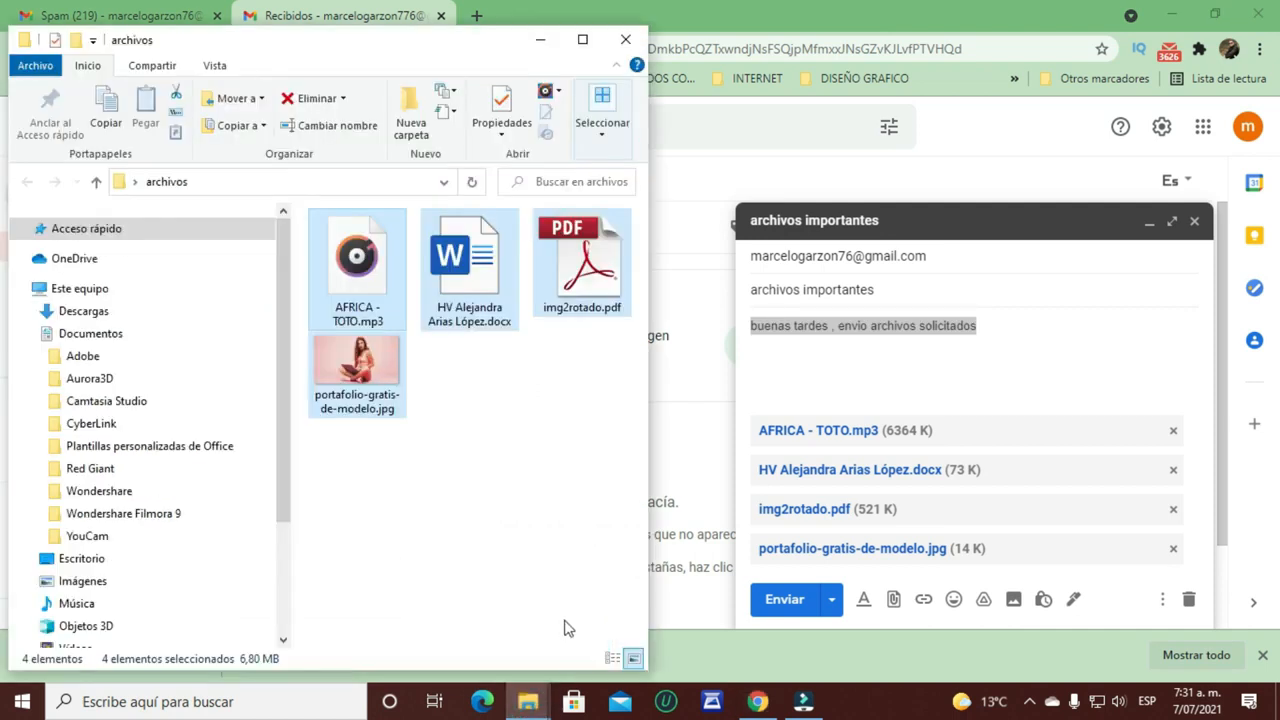
{"action": "left_click", "coordinate": [534, 453]}
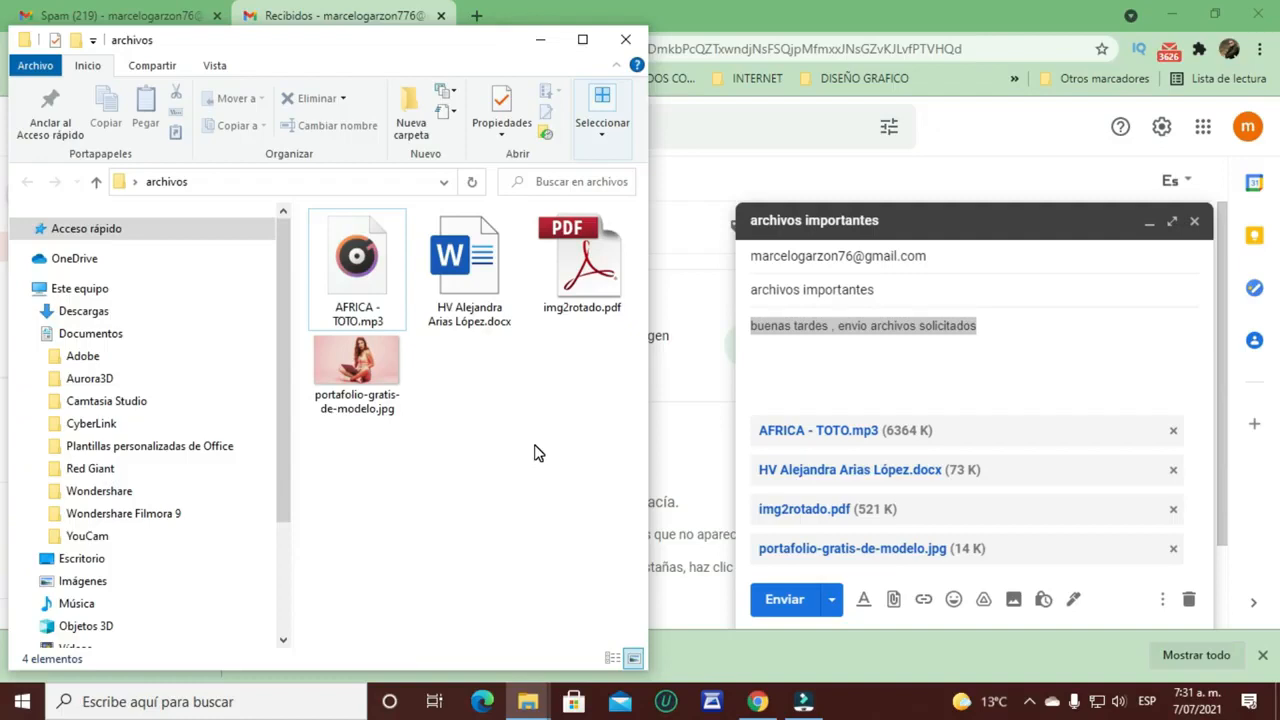
{"action": "left_click_drag", "start_coordinate": [604, 402], "coordinate": [333, 245]}
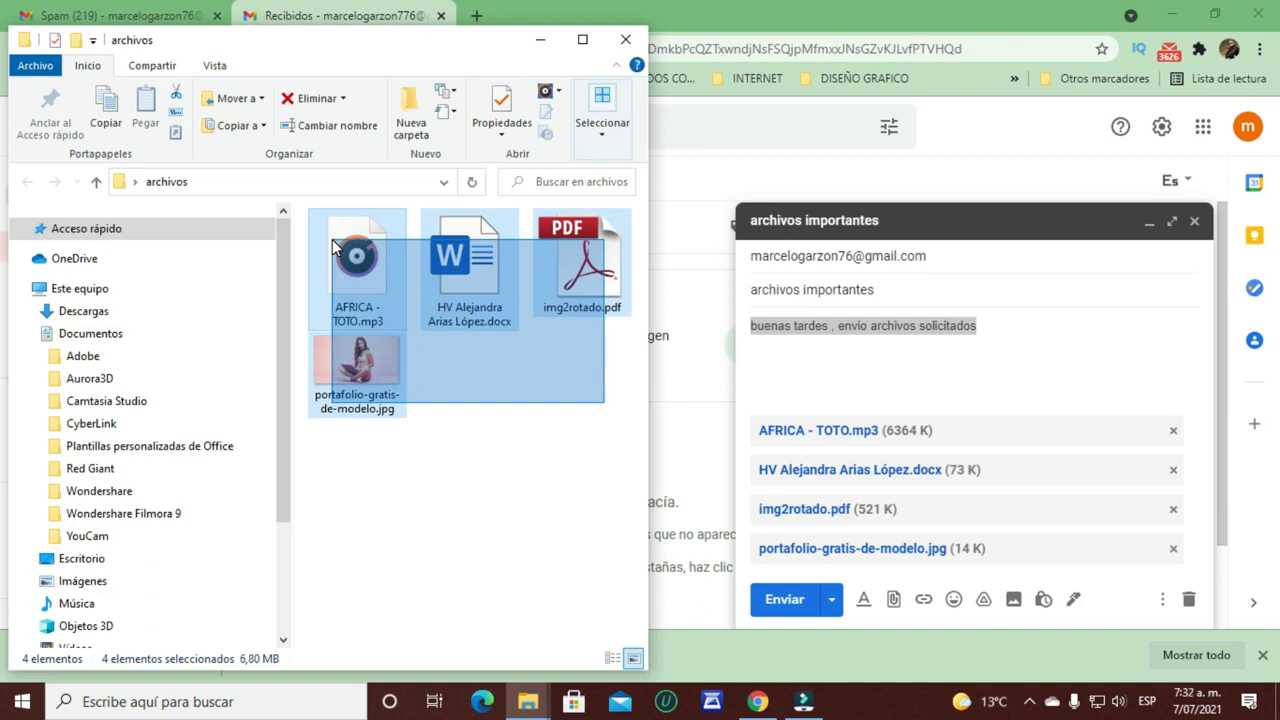
{"action": "left_click_drag", "start_coordinate": [333, 245], "coordinate": [334, 247]}
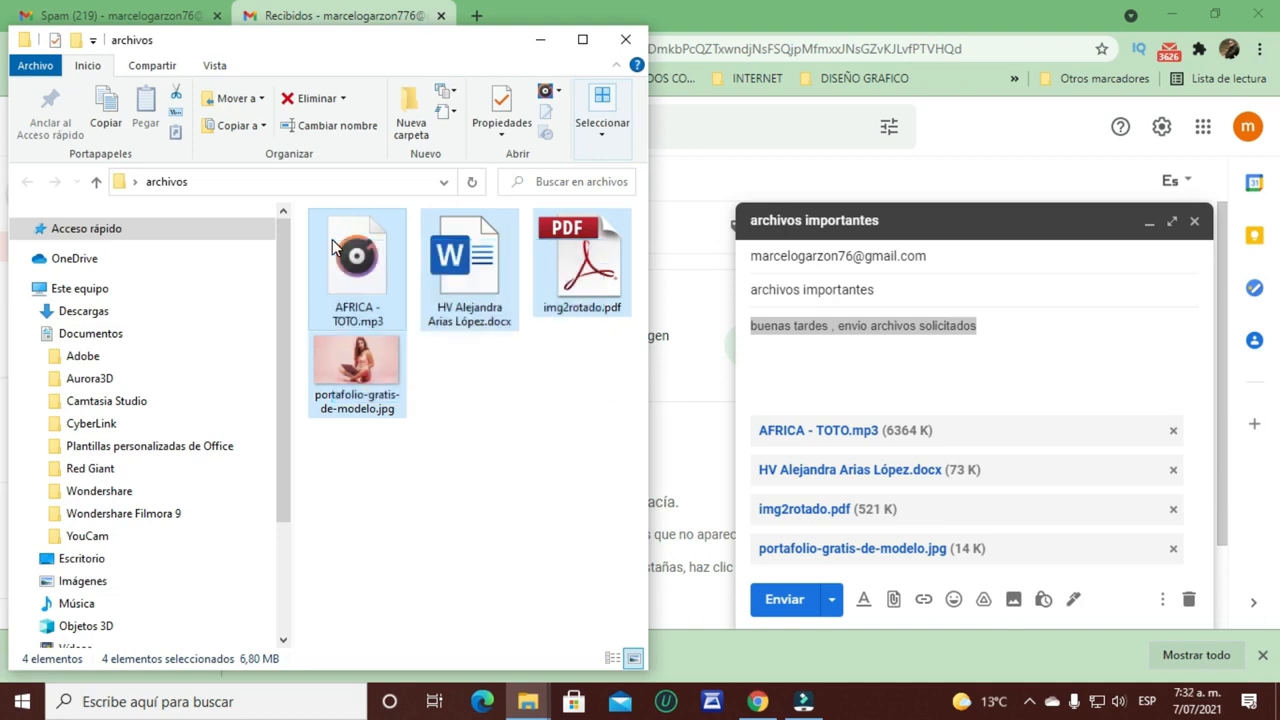
{"action": "right_click", "coordinate": [476, 274]}
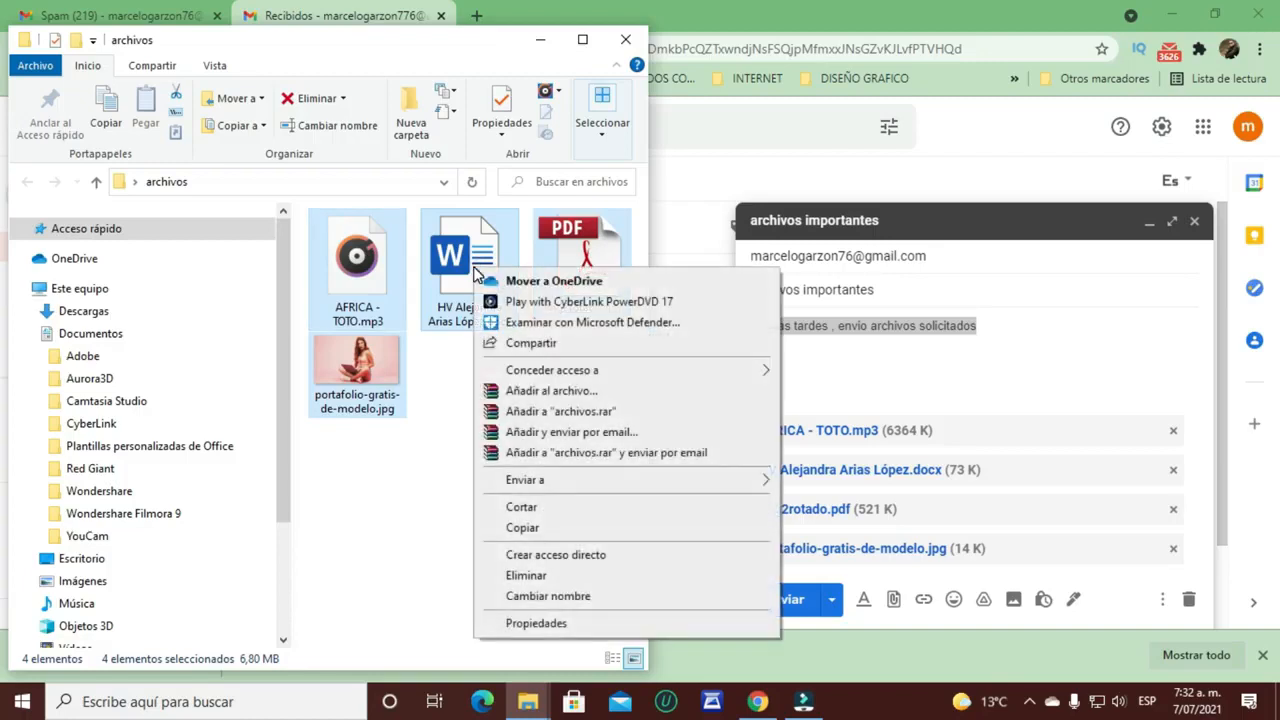
{"action": "left_click", "coordinate": [553, 391]}
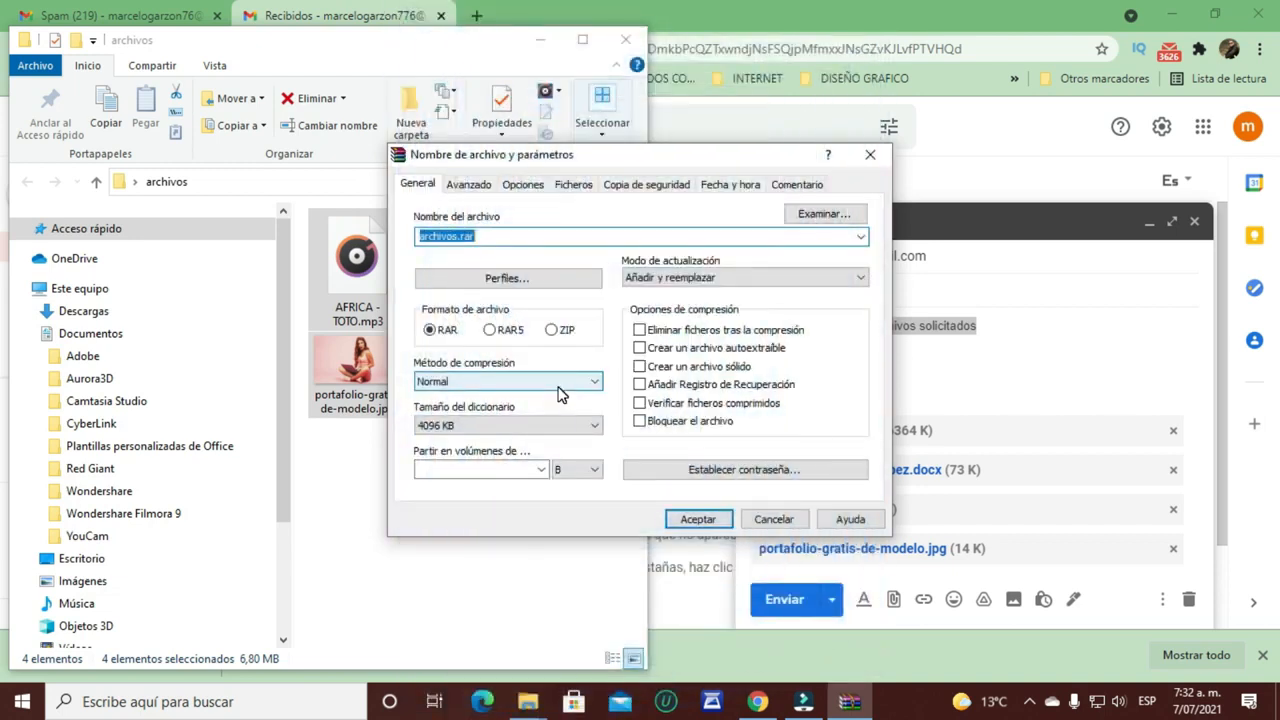
{"action": "key", "text": "Return"}
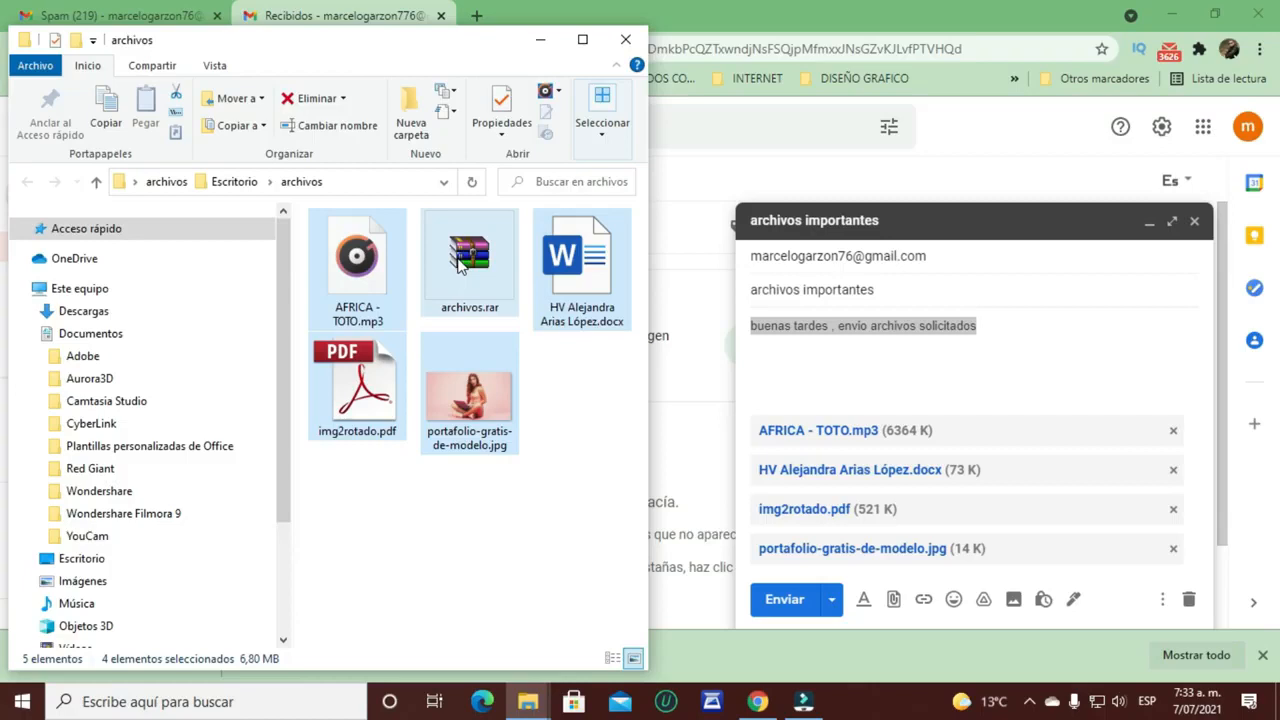
Step: Delete the Word résumé, portfolio photo, img2rotado.pdf and AFRICA - TOTO.mp3 from archivos
{"action": "left_click", "coordinate": [462, 266]}
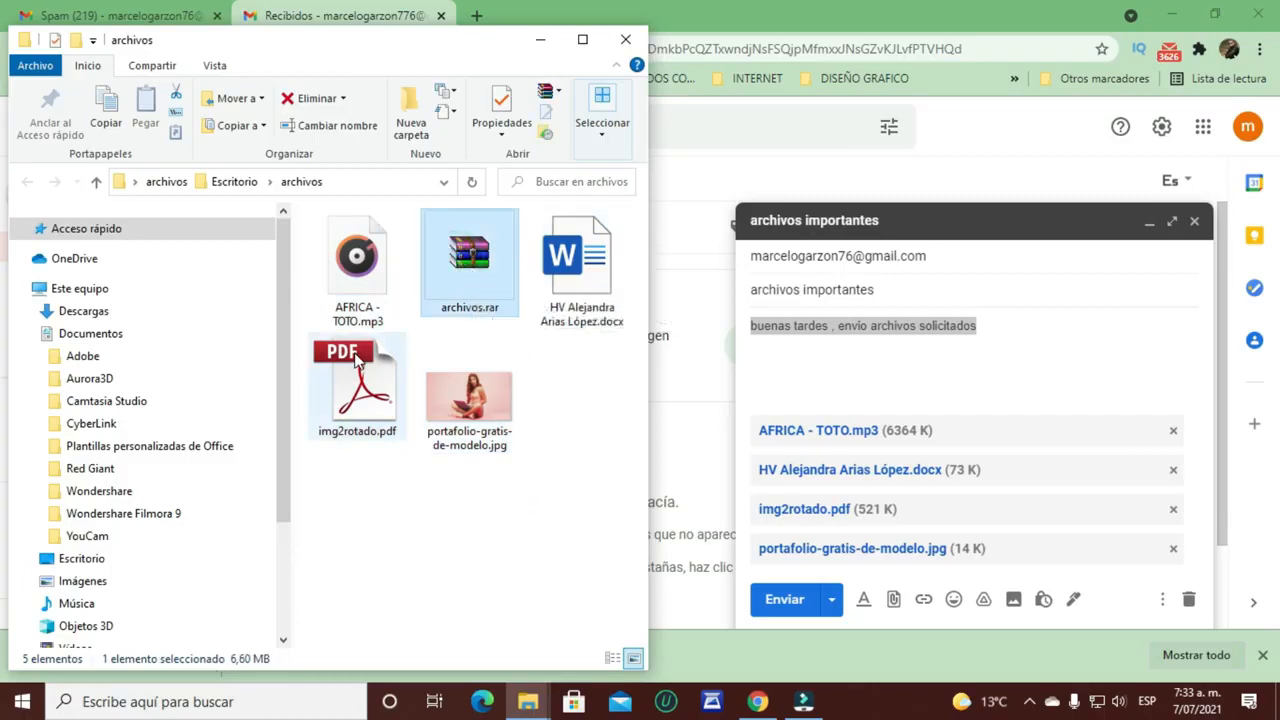
{"action": "left_click", "coordinate": [590, 282]}
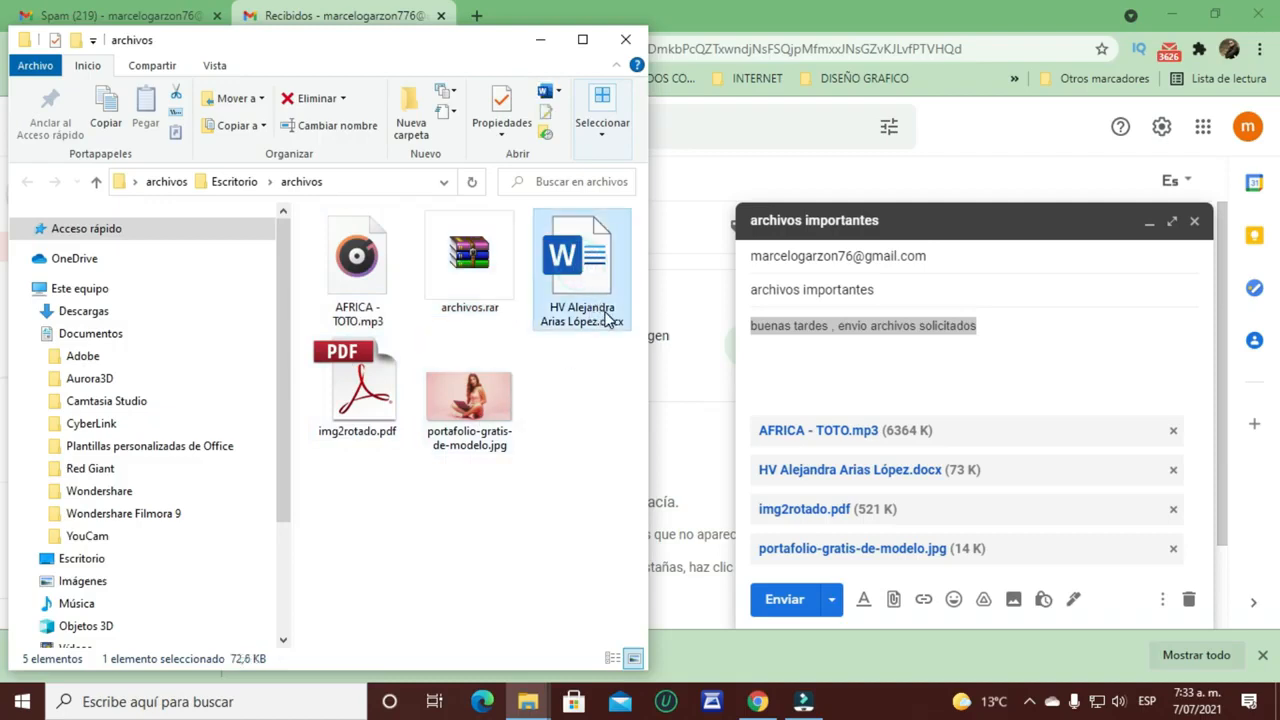
{"action": "key", "text": "Delete"}
{"action": "left_click", "coordinate": [347, 368]}
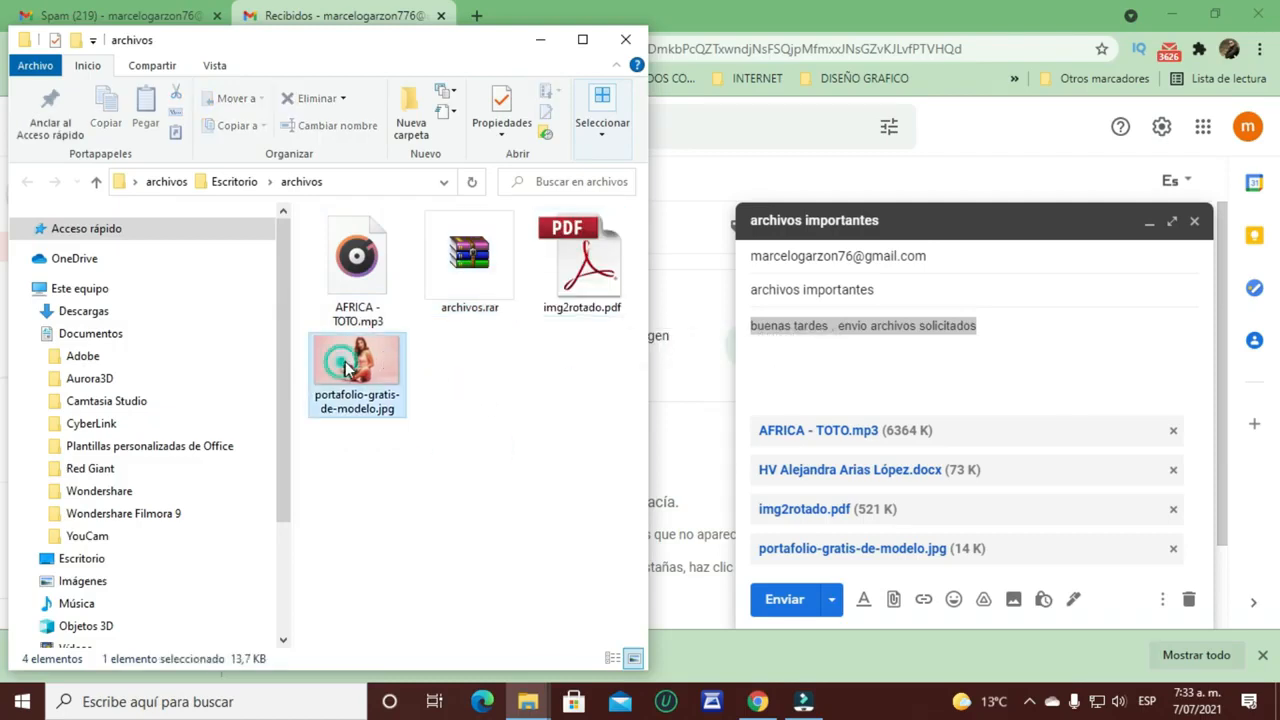
{"action": "key", "text": "Delete"}
{"action": "left_click", "coordinate": [572, 262]}
{"action": "key", "text": "Delete"}
{"action": "left_click", "coordinate": [371, 274]}
{"action": "key", "text": "Delete"}
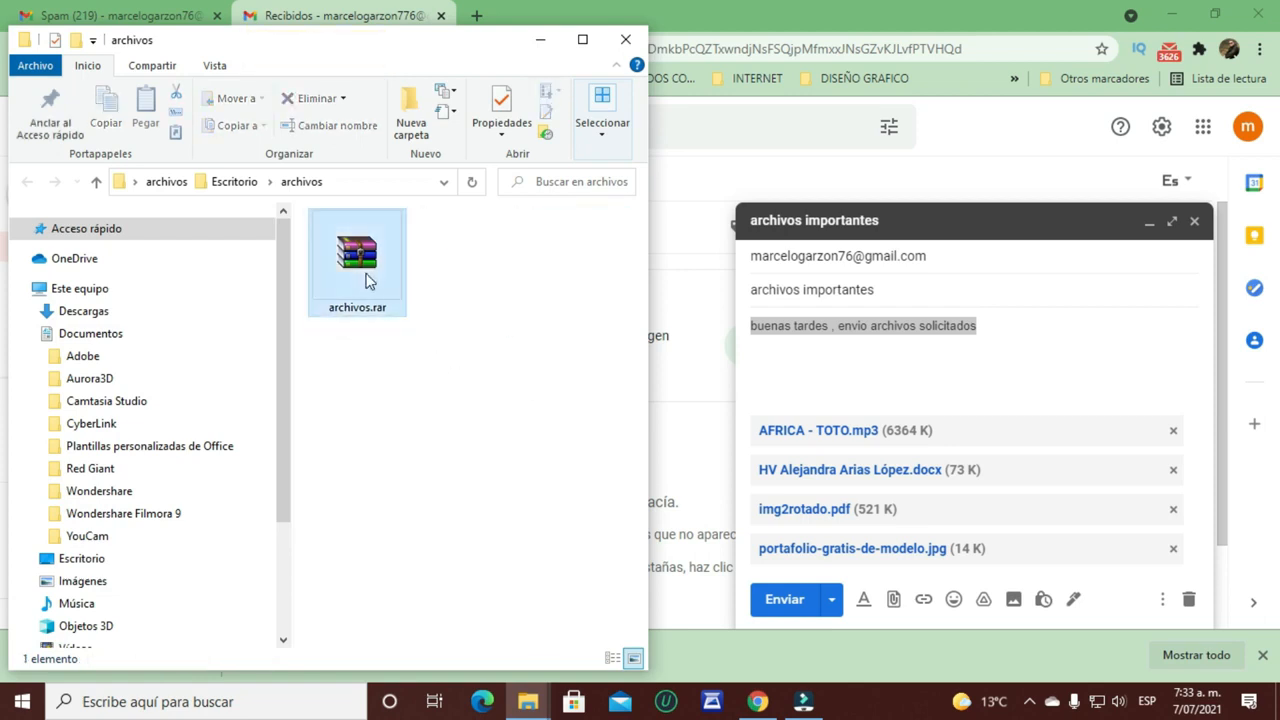
Step: Restore the files with Extraer aquí on archivos.rar and confirm its 6,60 MB size in Propiedades
{"action": "right_click", "coordinate": [370, 280]}
{"action": "left_click", "coordinate": [435, 346]}
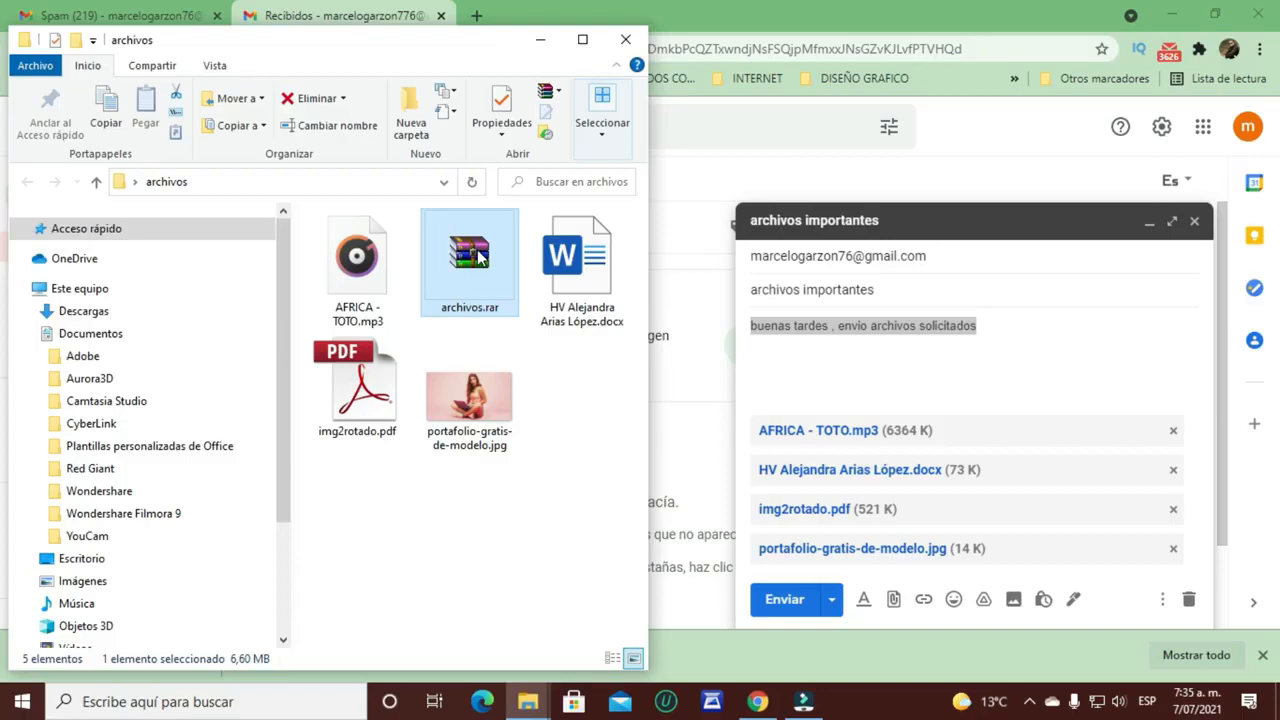
{"action": "double_click", "coordinate": [465, 258]}
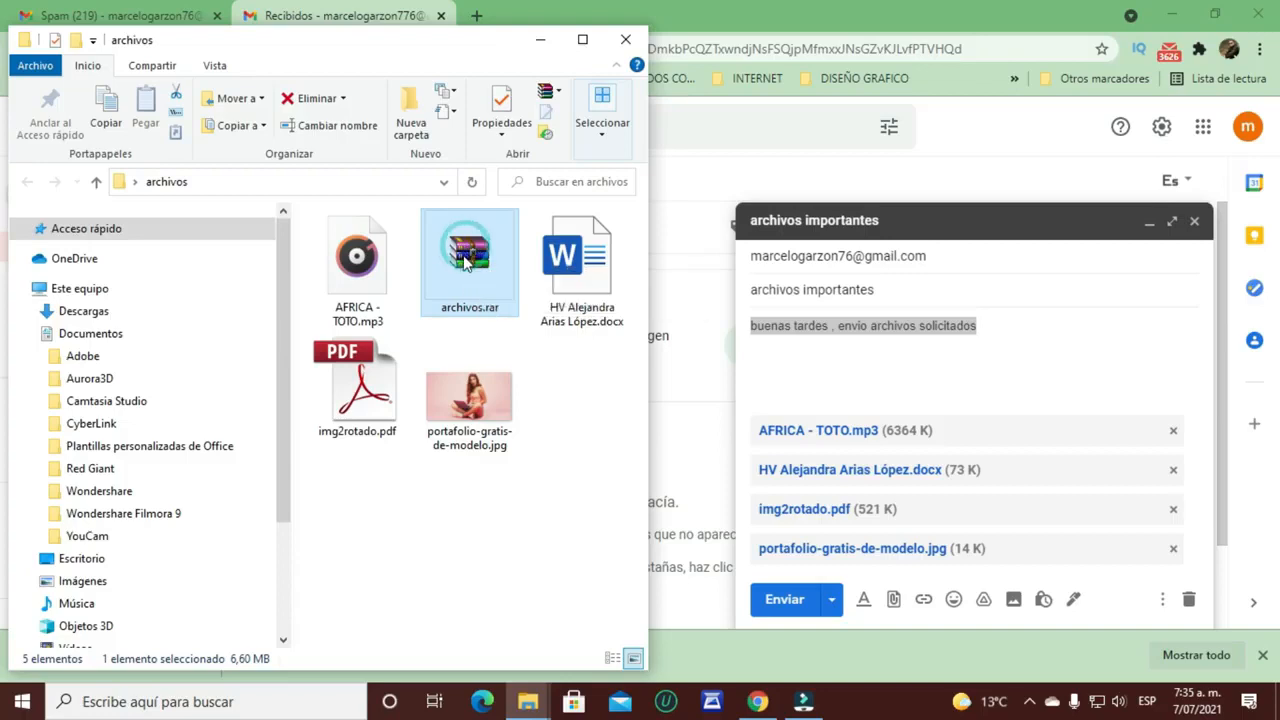
{"action": "right_click", "coordinate": [465, 272]}
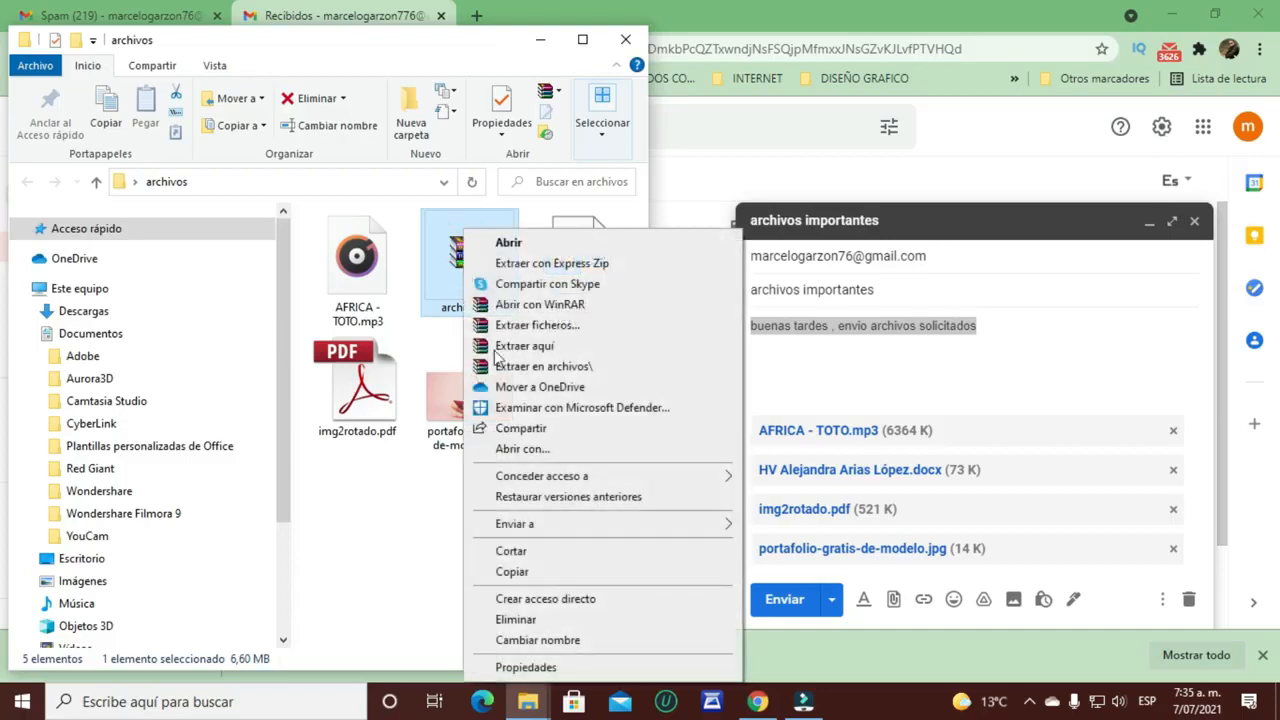
{"action": "left_click", "coordinate": [539, 667]}
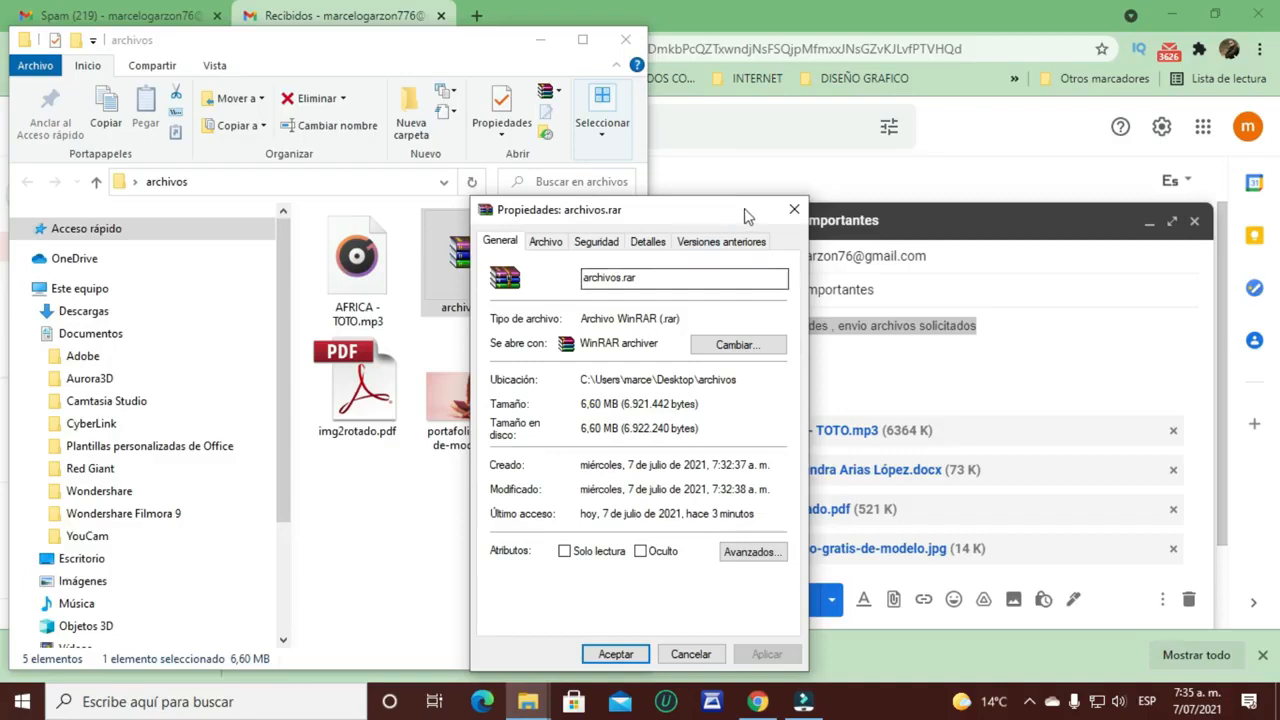
{"action": "left_click", "coordinate": [794, 209]}
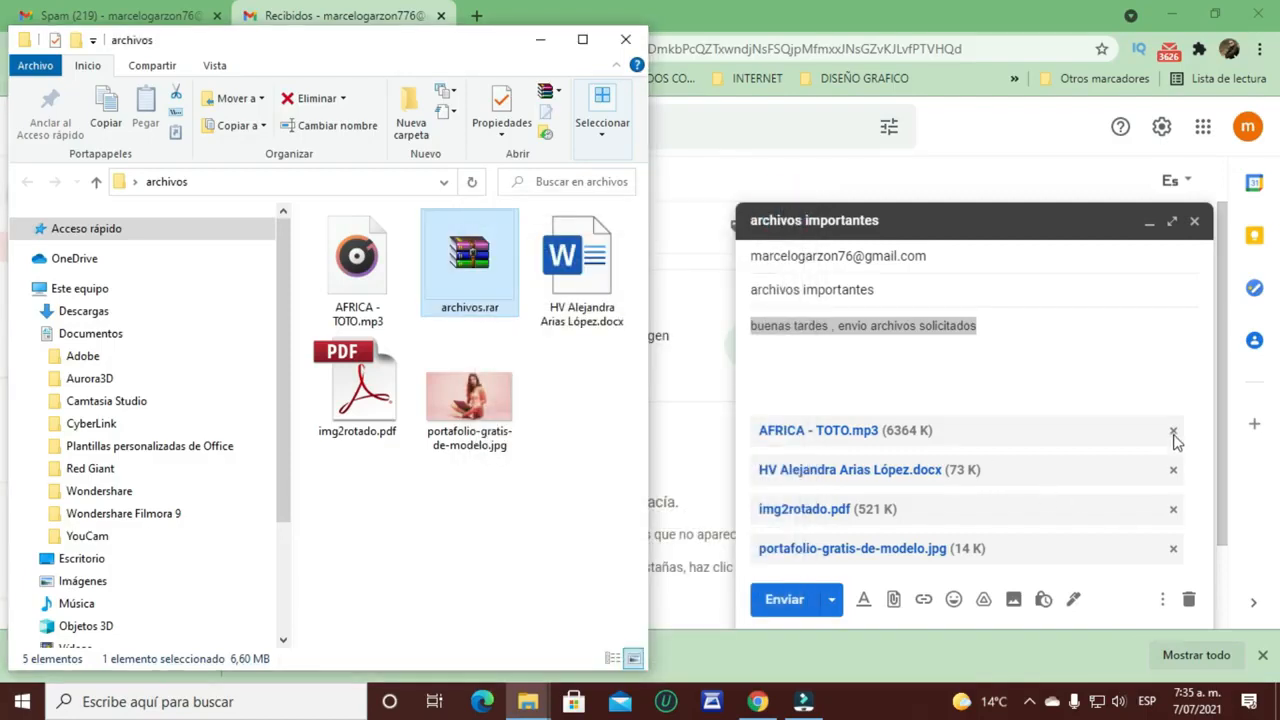
Step: Remove the four separate attachments from the draft
{"action": "left_click", "coordinate": [1172, 432]}
{"action": "left_click", "coordinate": [1175, 466]}
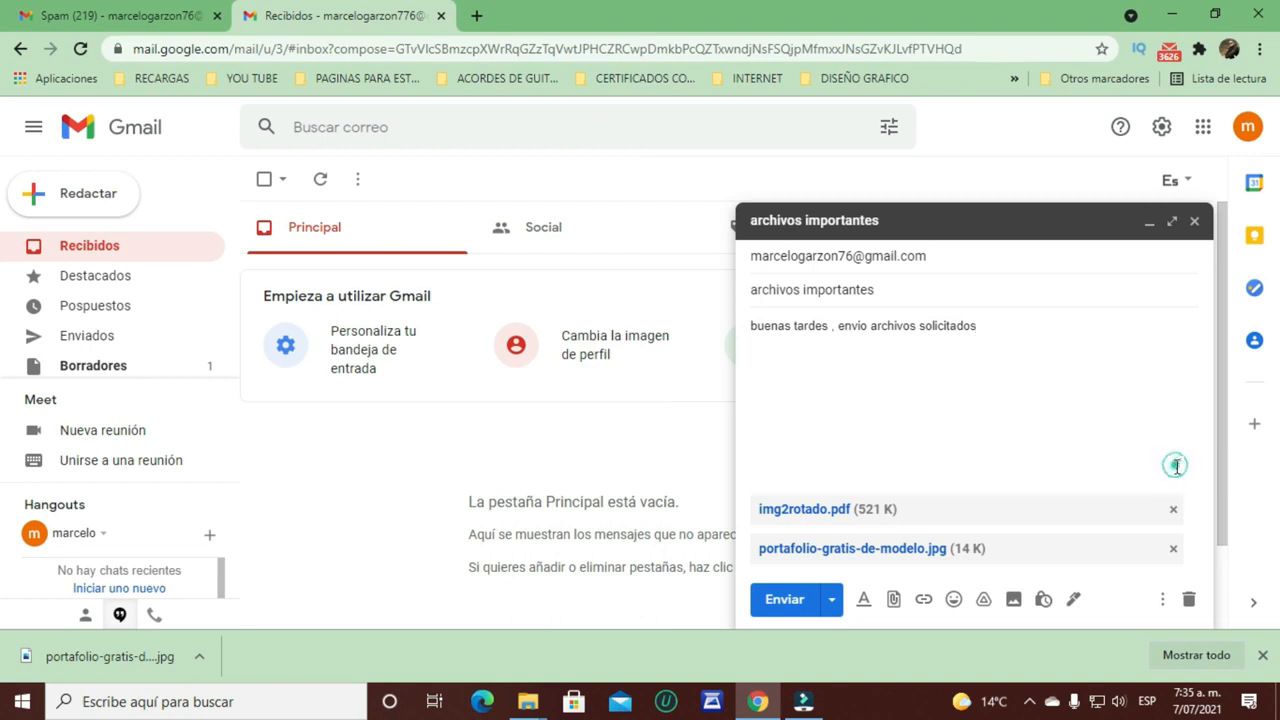
{"action": "left_click", "coordinate": [1174, 548]}
{"action": "left_click", "coordinate": [1174, 548]}
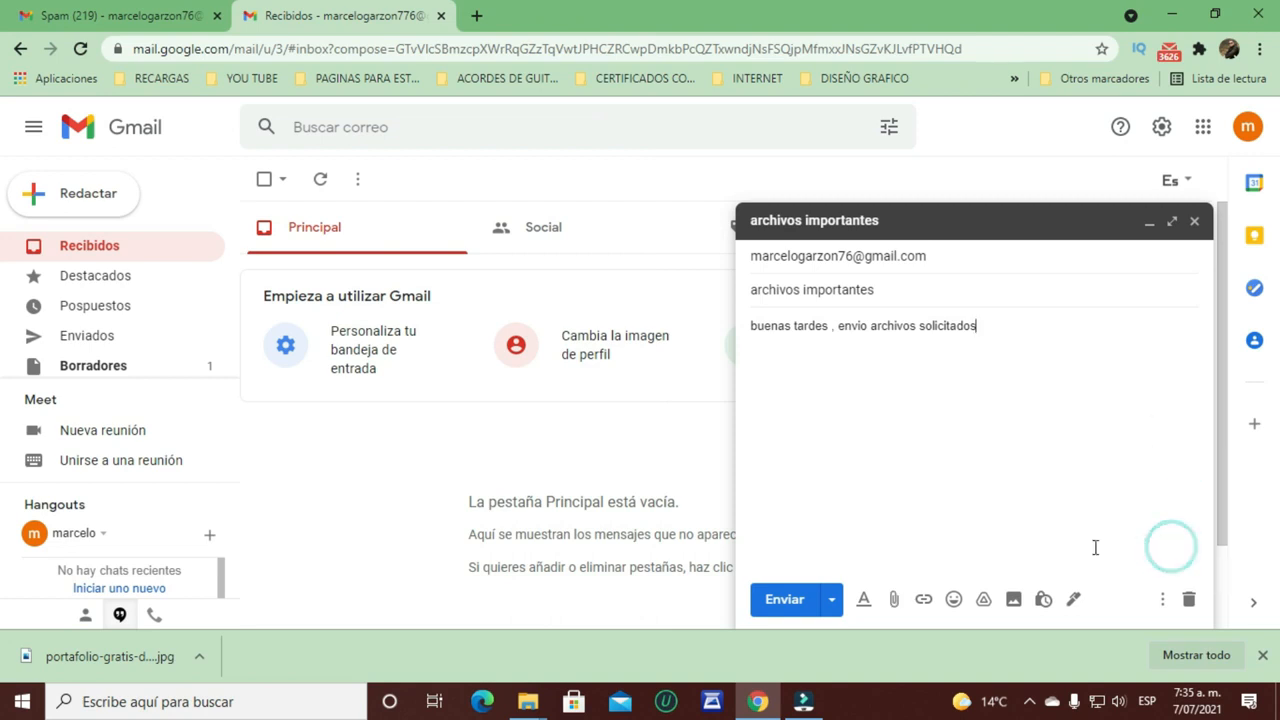
Step: Attach Escritorio > archivos > archivos.rar and send the email
{"action": "left_click", "coordinate": [895, 600]}
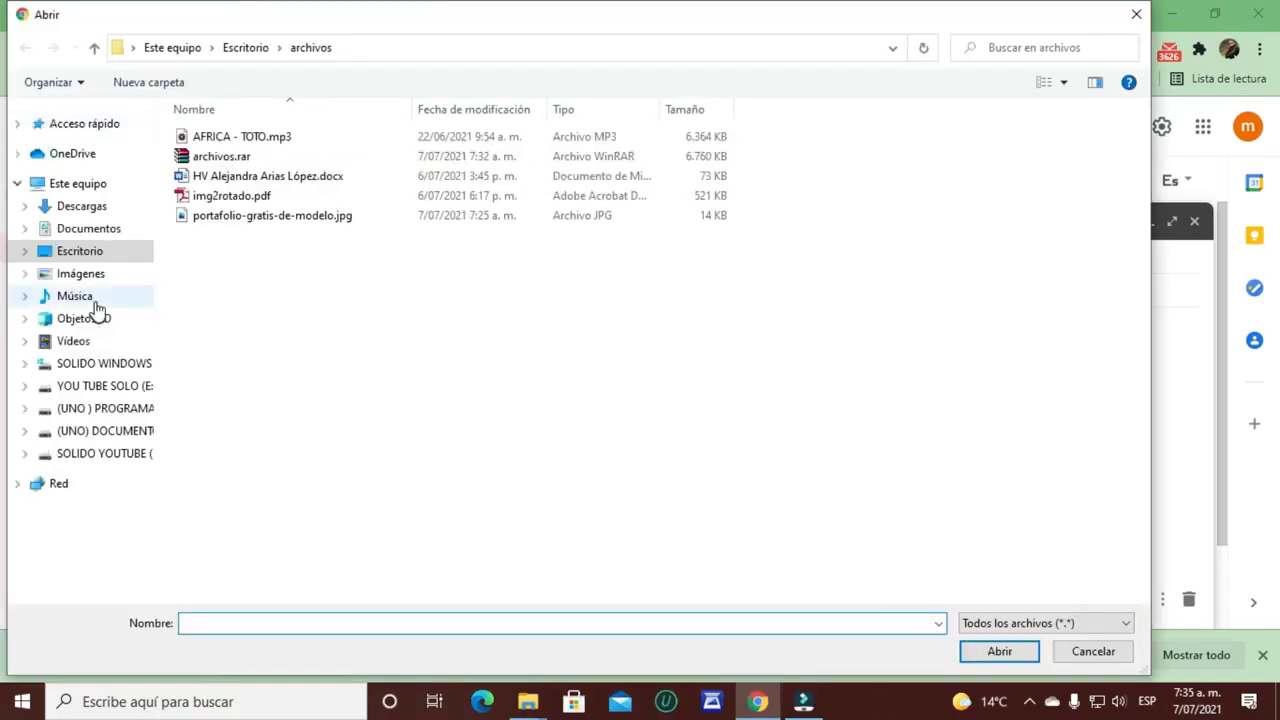
{"action": "left_click", "coordinate": [68, 182]}
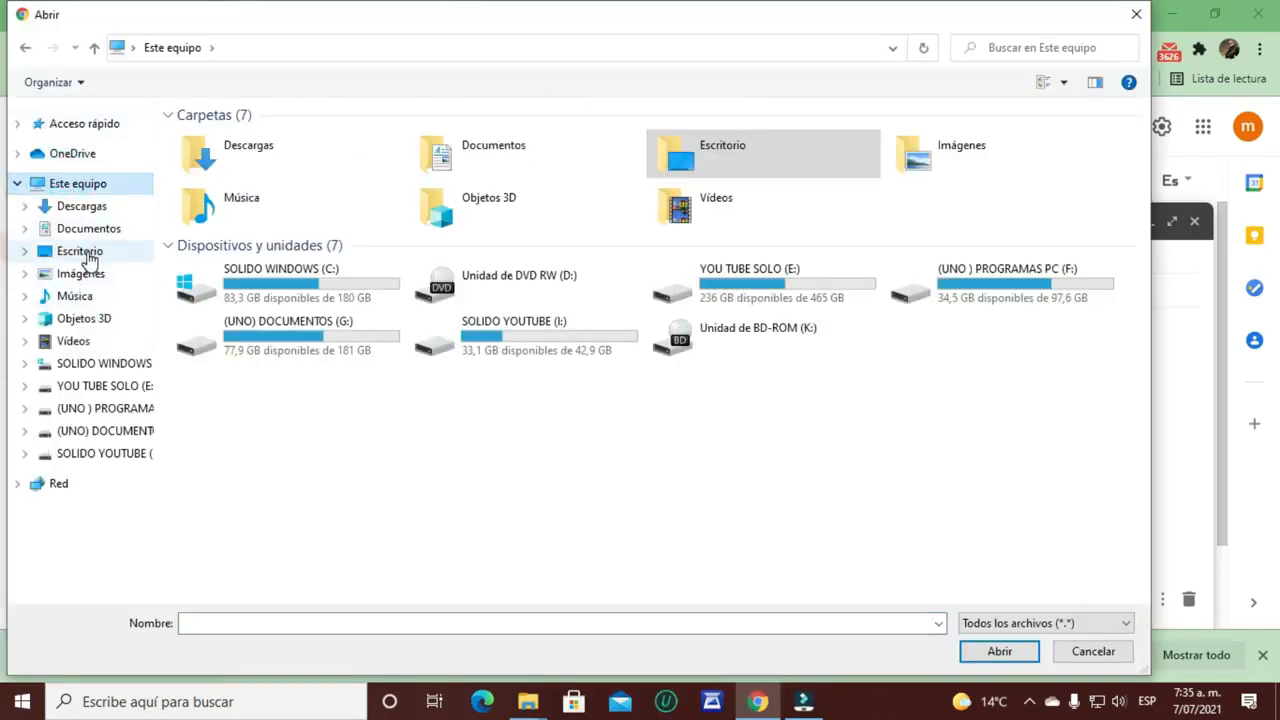
{"action": "left_click", "coordinate": [86, 256]}
{"action": "double_click", "coordinate": [213, 145]}
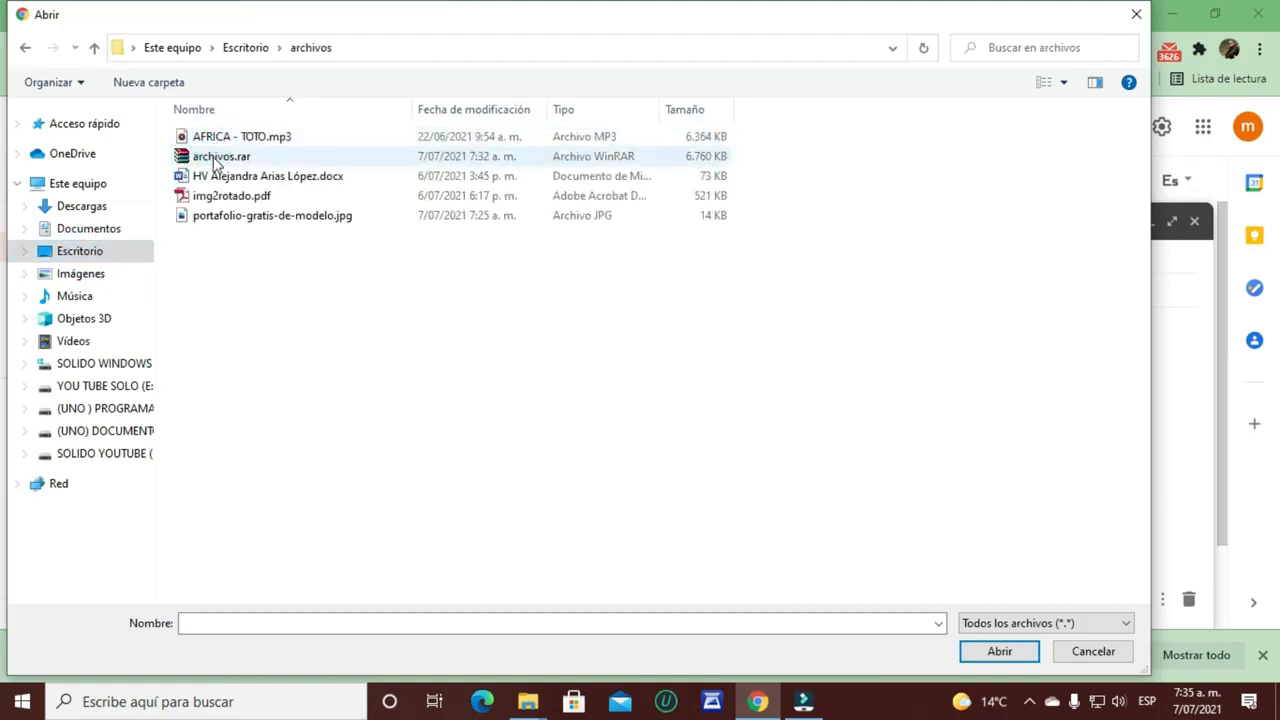
{"action": "left_click", "coordinate": [217, 158]}
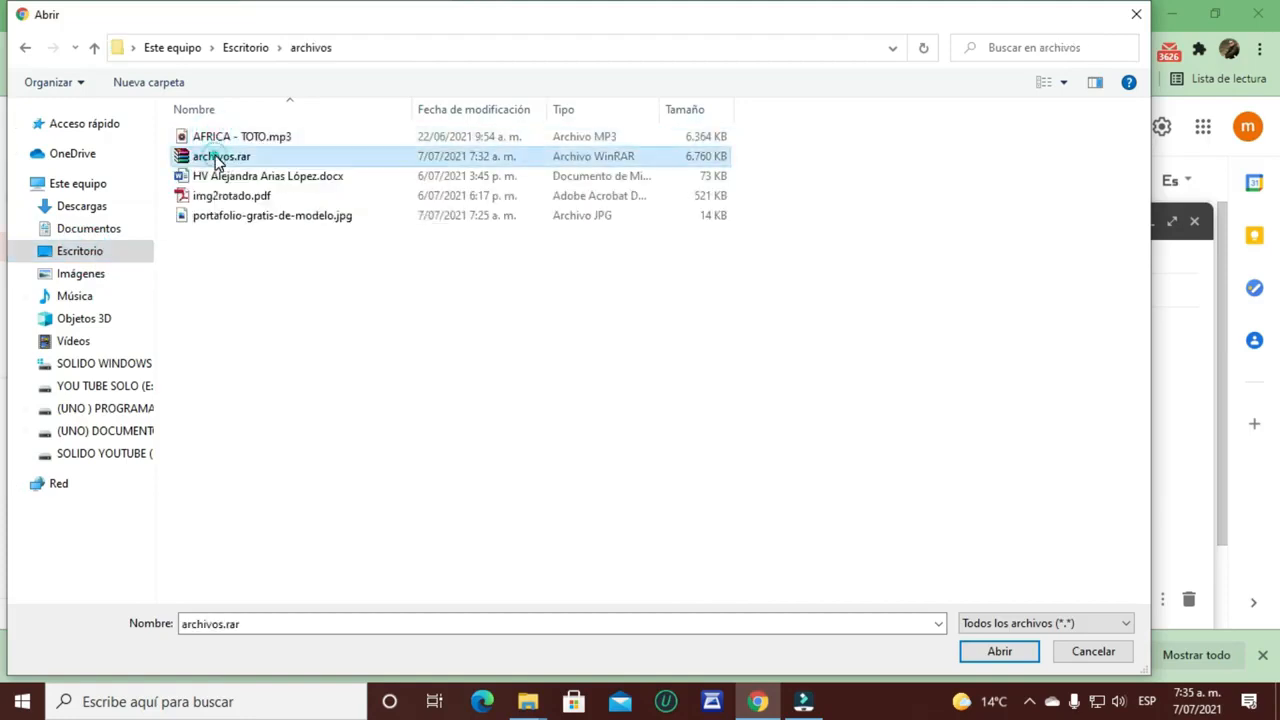
{"action": "left_click", "coordinate": [999, 652]}
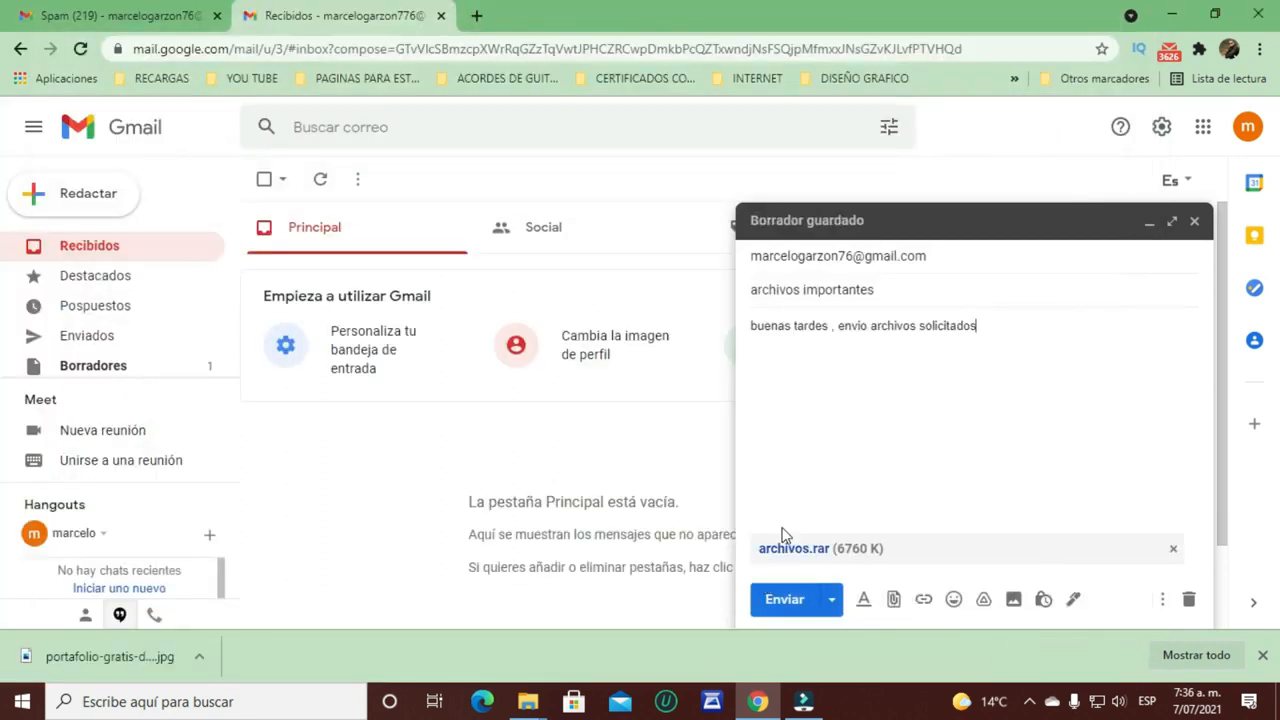
{"action": "left_click", "coordinate": [786, 602]}
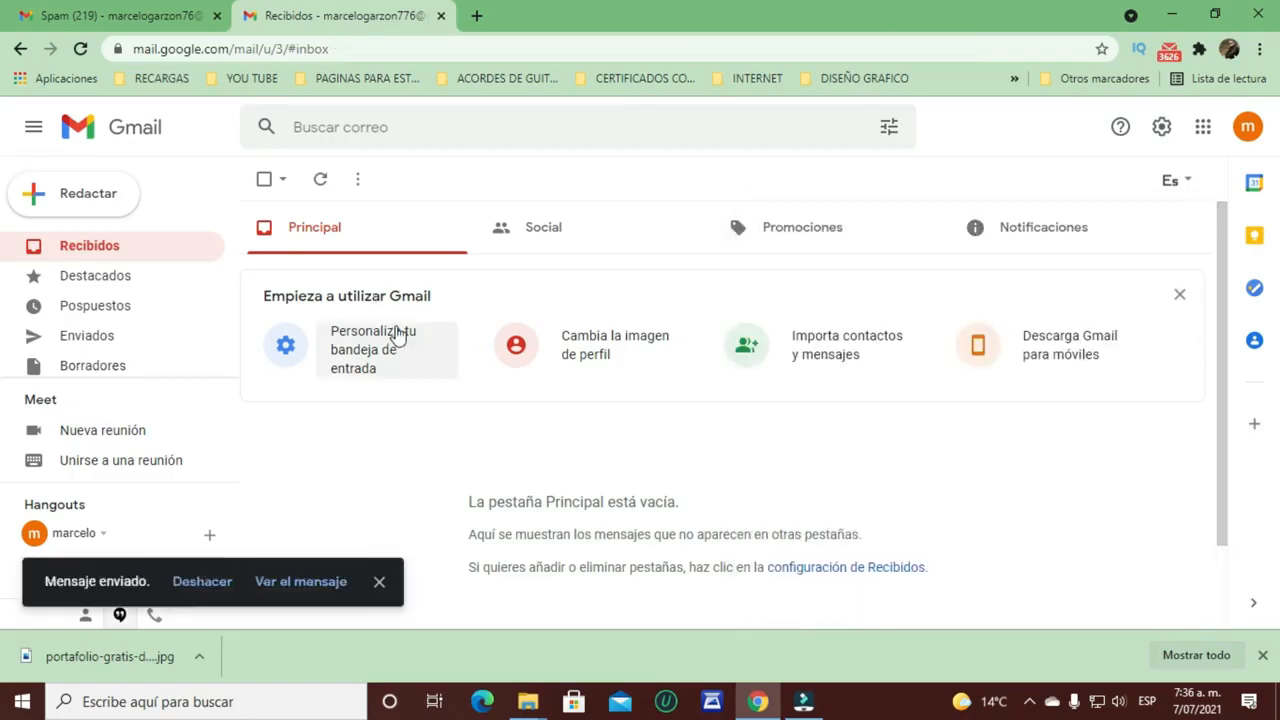
Step: In the other Gmail account, refresh Recibidos and open the archivos importantes email
{"action": "left_click", "coordinate": [150, 17]}
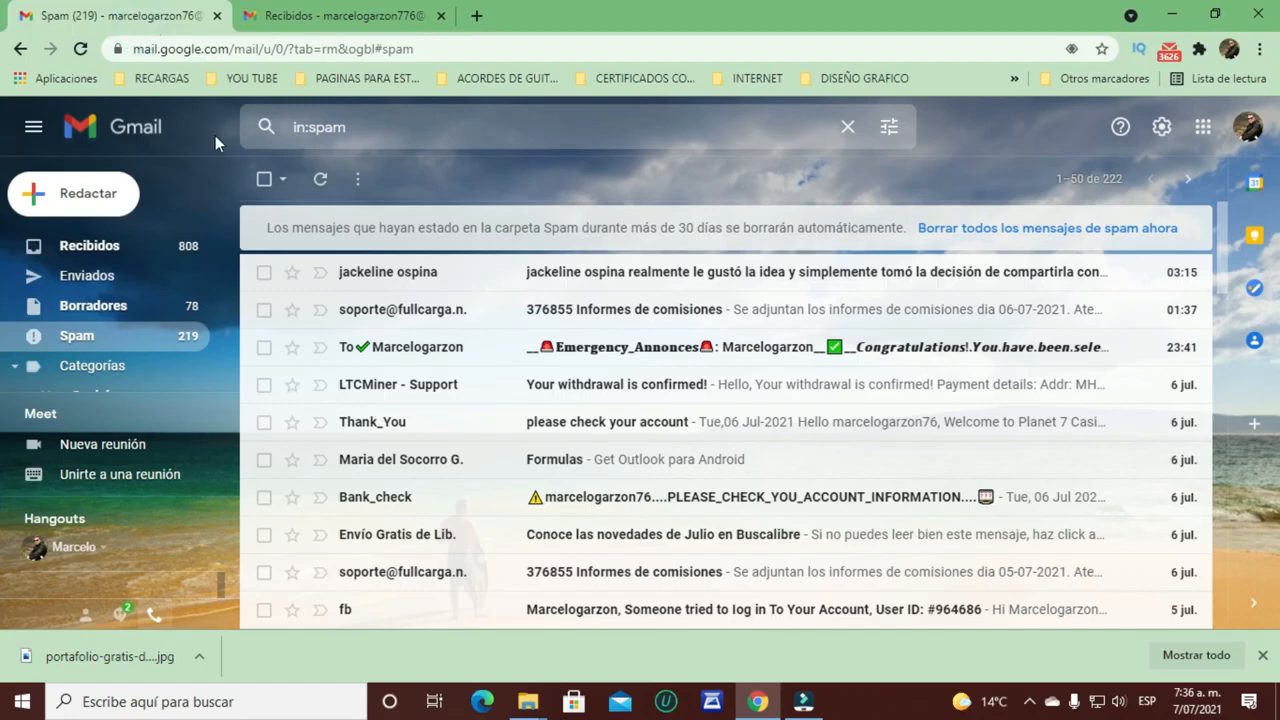
{"action": "left_click", "coordinate": [100, 252]}
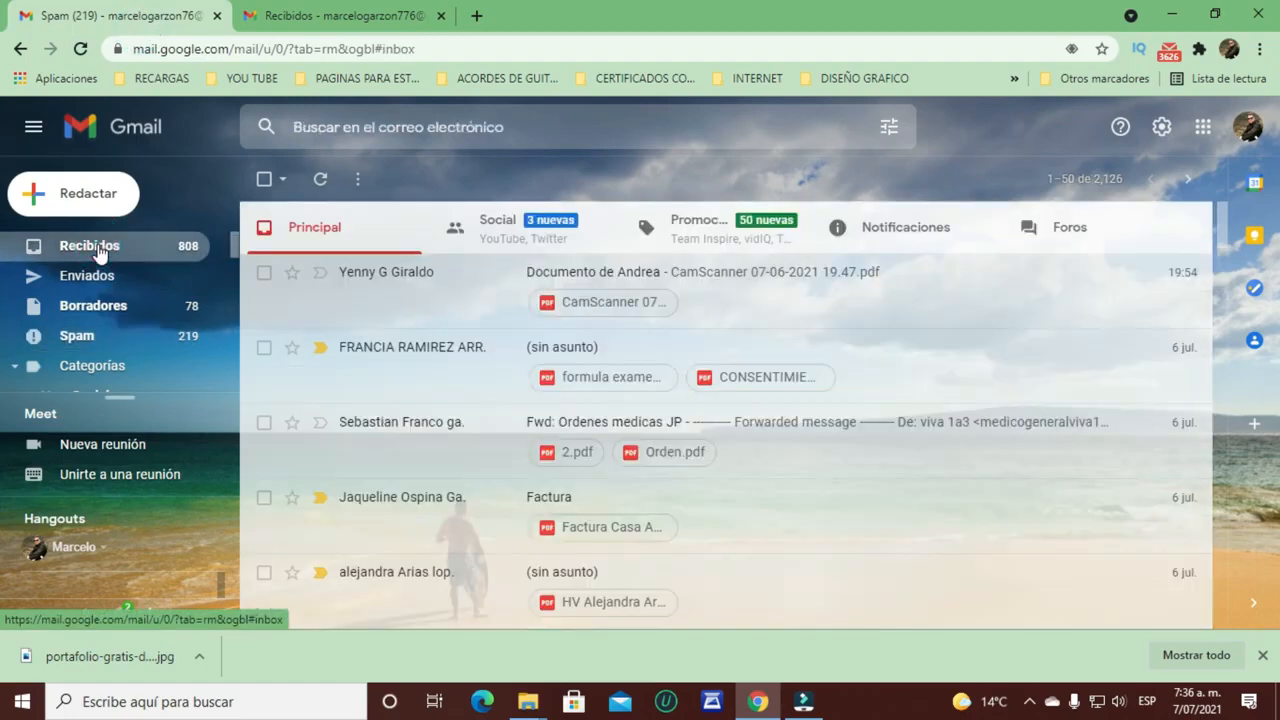
{"action": "key", "text": "F5"}
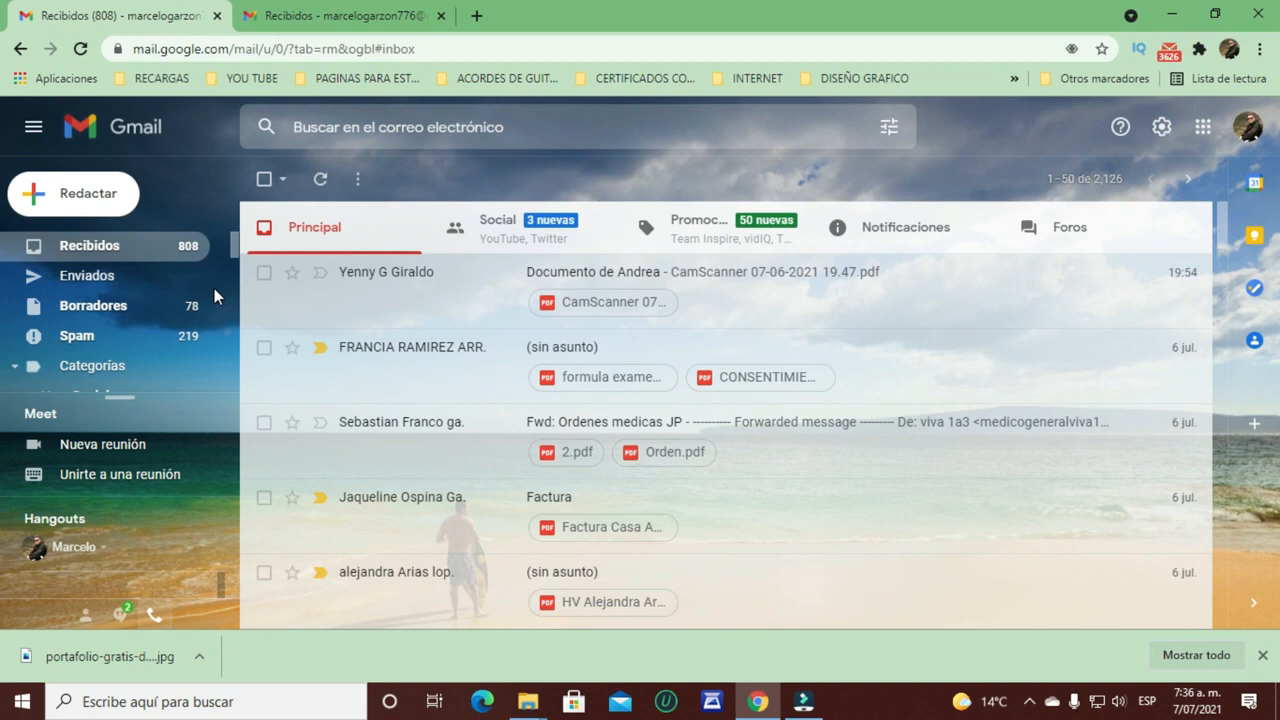
{"action": "key", "text": "F5"}
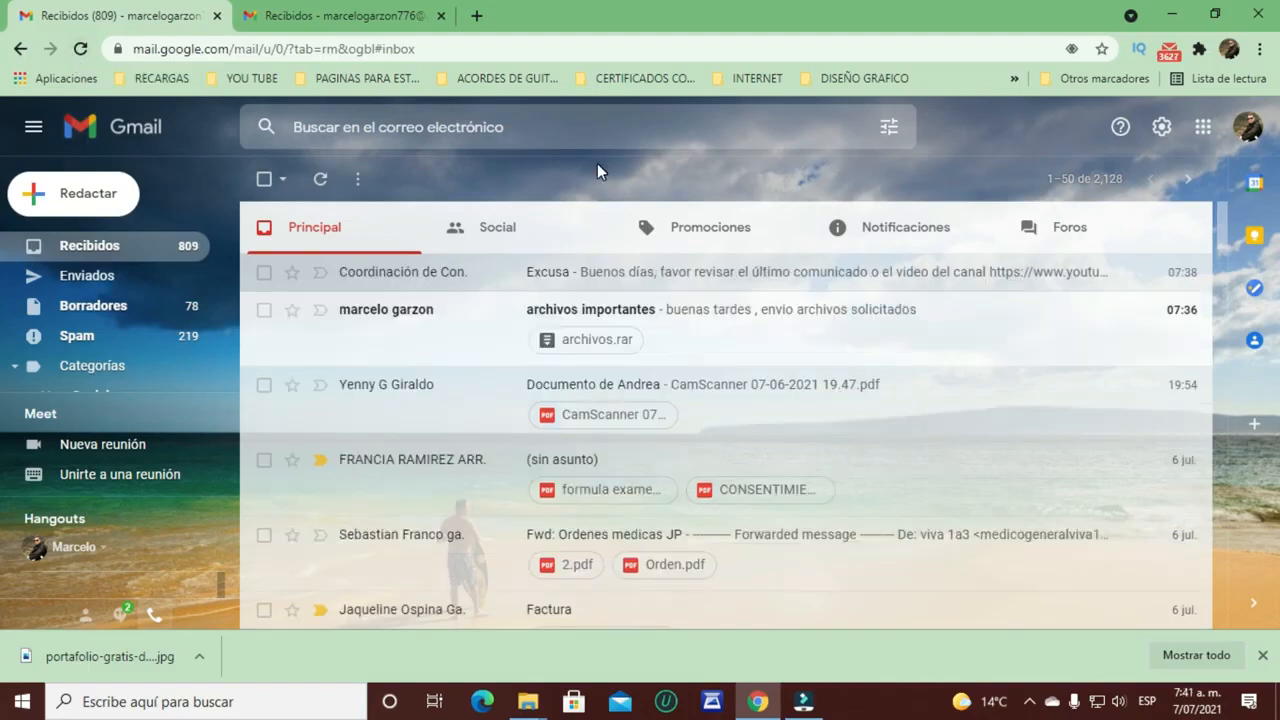
{"action": "left_click", "coordinate": [744, 326]}
Step: Download the archivos.rar attachment and save it to the Desktop
{"action": "scroll", "coordinate": [496, 323], "scroll_direction": "down", "scroll_amount": 3}
{"action": "scroll", "coordinate": [495, 323], "scroll_direction": "up", "scroll_amount": 3}
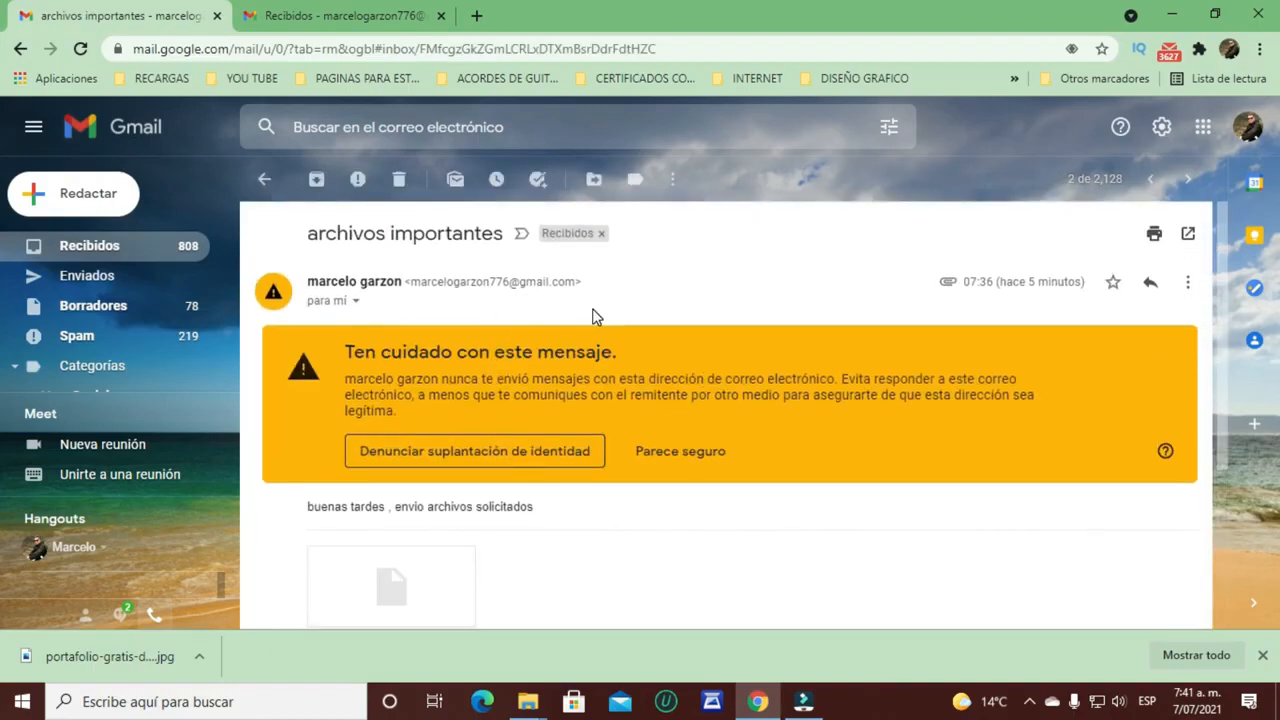
{"action": "scroll", "coordinate": [597, 318], "scroll_direction": "down", "scroll_amount": 1}
{"action": "scroll", "coordinate": [593, 317], "scroll_direction": "down", "scroll_amount": 2}
{"action": "mouse_move", "coordinate": [406, 374]}
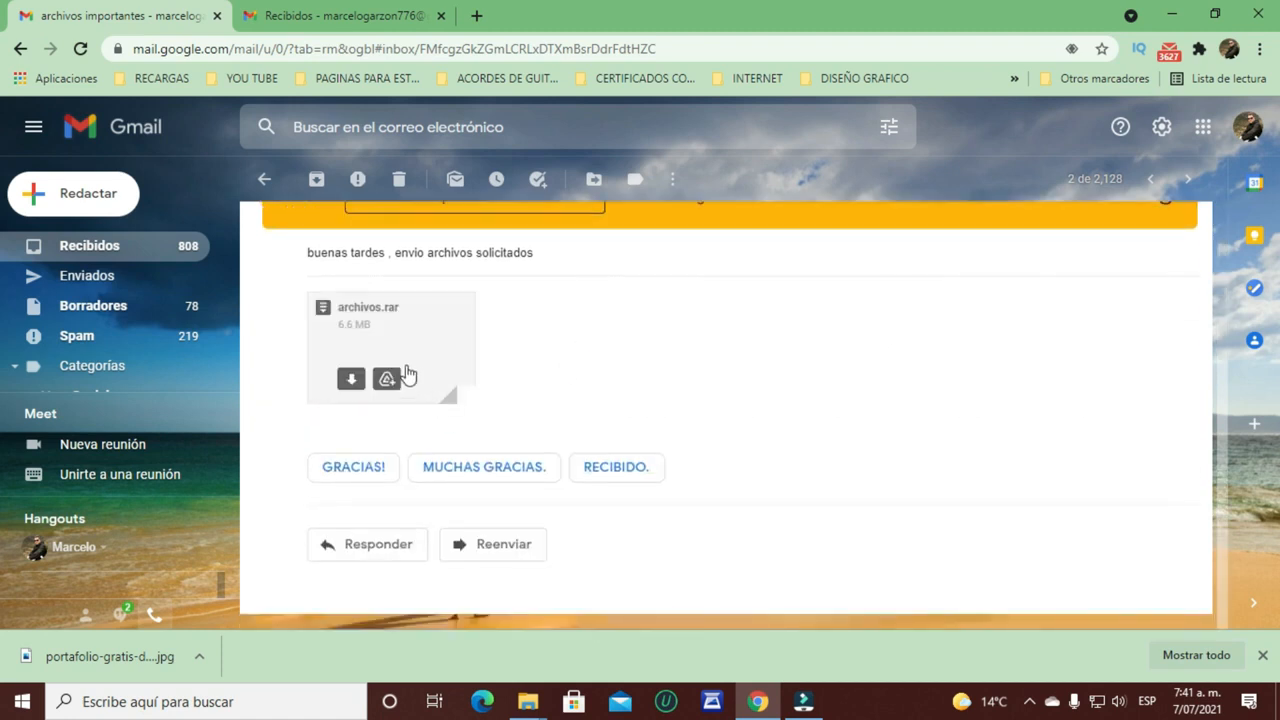
{"action": "left_click", "coordinate": [351, 381]}
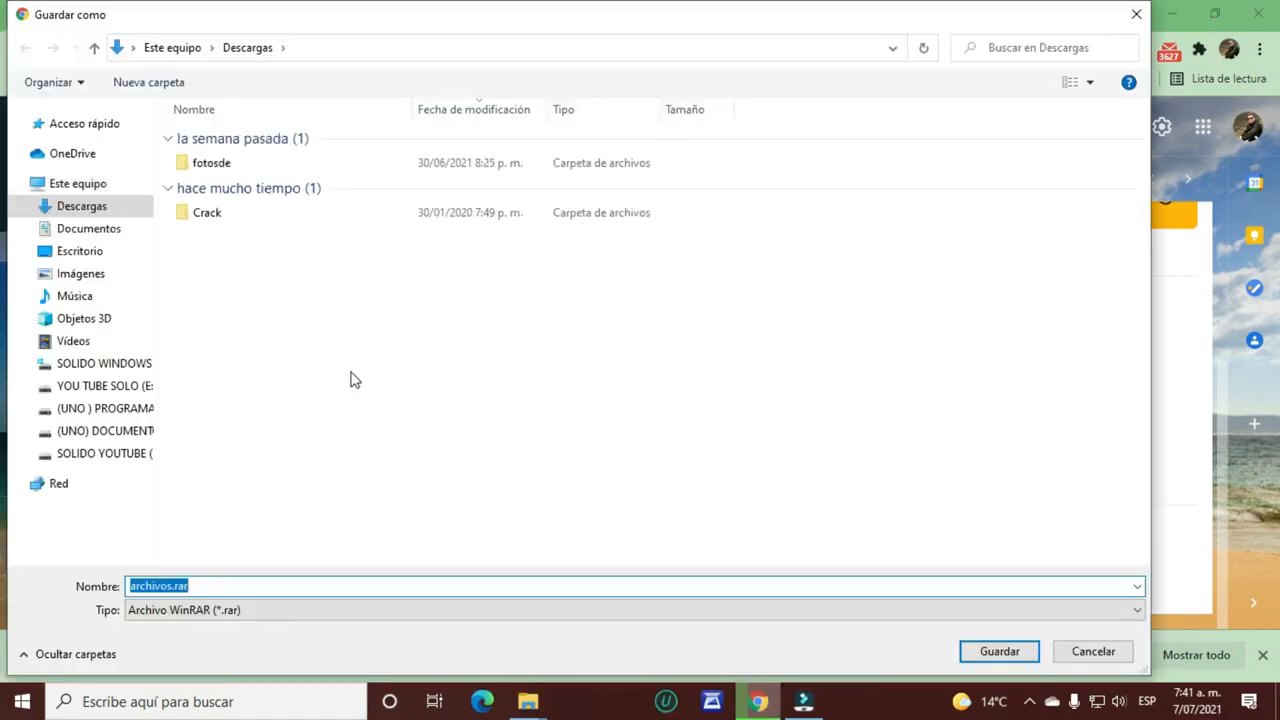
{"action": "left_click", "coordinate": [92, 254]}
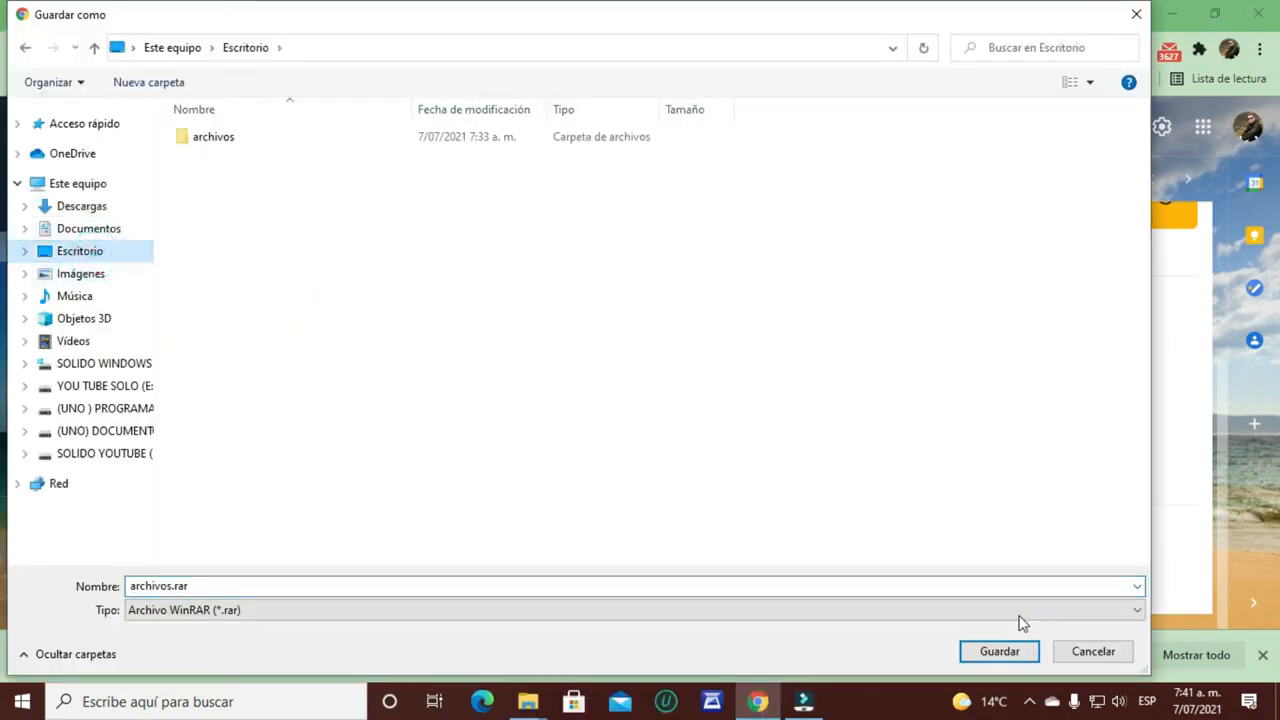
{"action": "left_click", "coordinate": [1000, 651]}
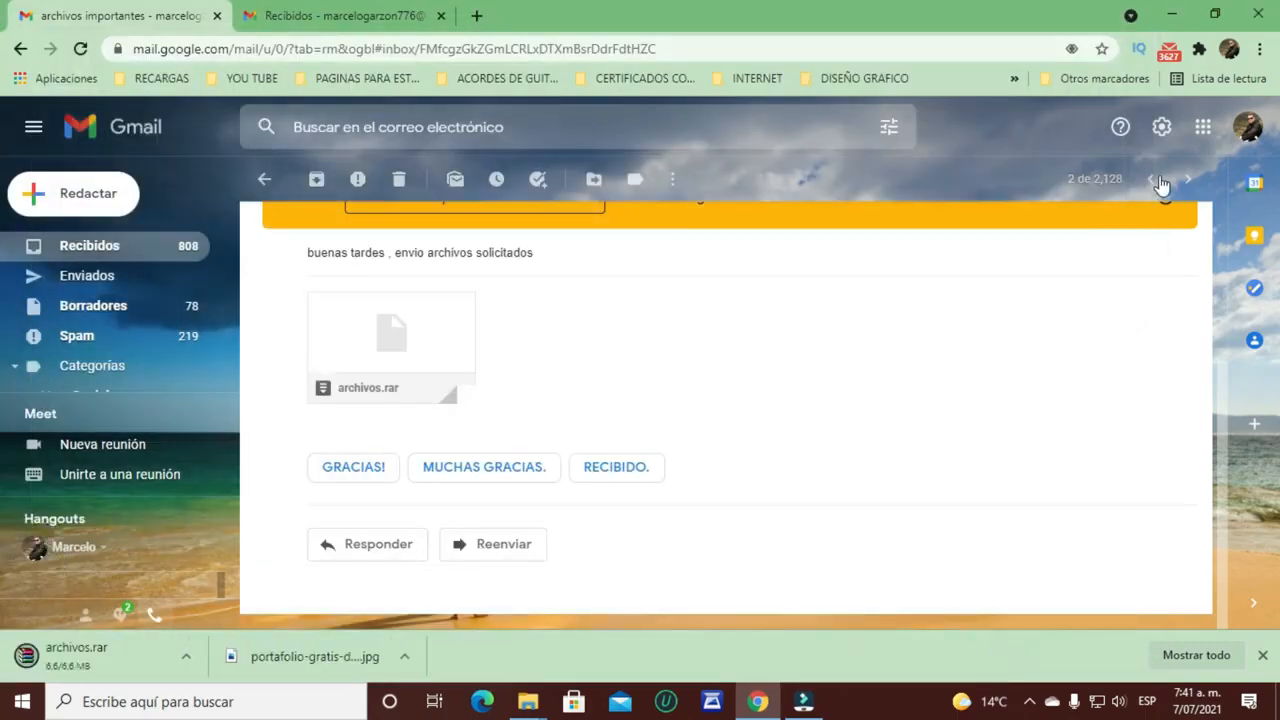
Step: Minimize all windows, use Extraer aquí on archivos.rar, and select the four extracted desktop files
{"action": "left_click", "coordinate": [1172, 14]}
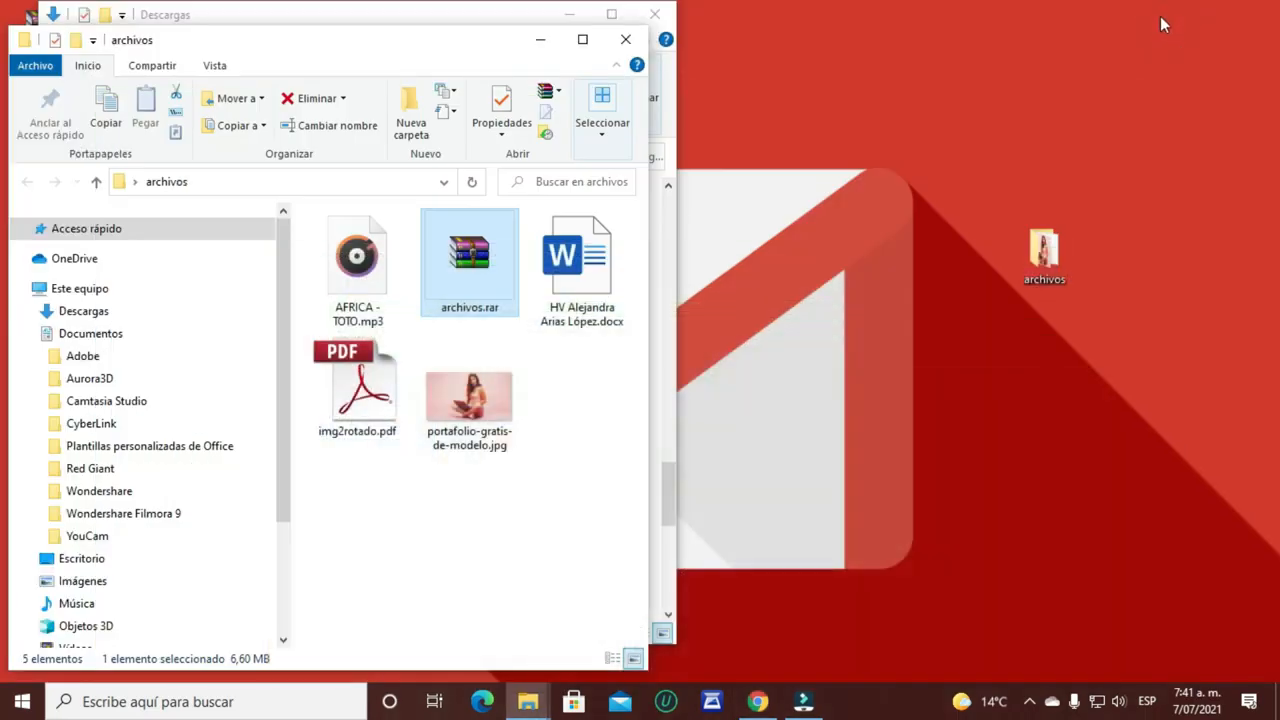
{"action": "left_click", "coordinate": [553, 52]}
{"action": "left_click", "coordinate": [569, 14]}
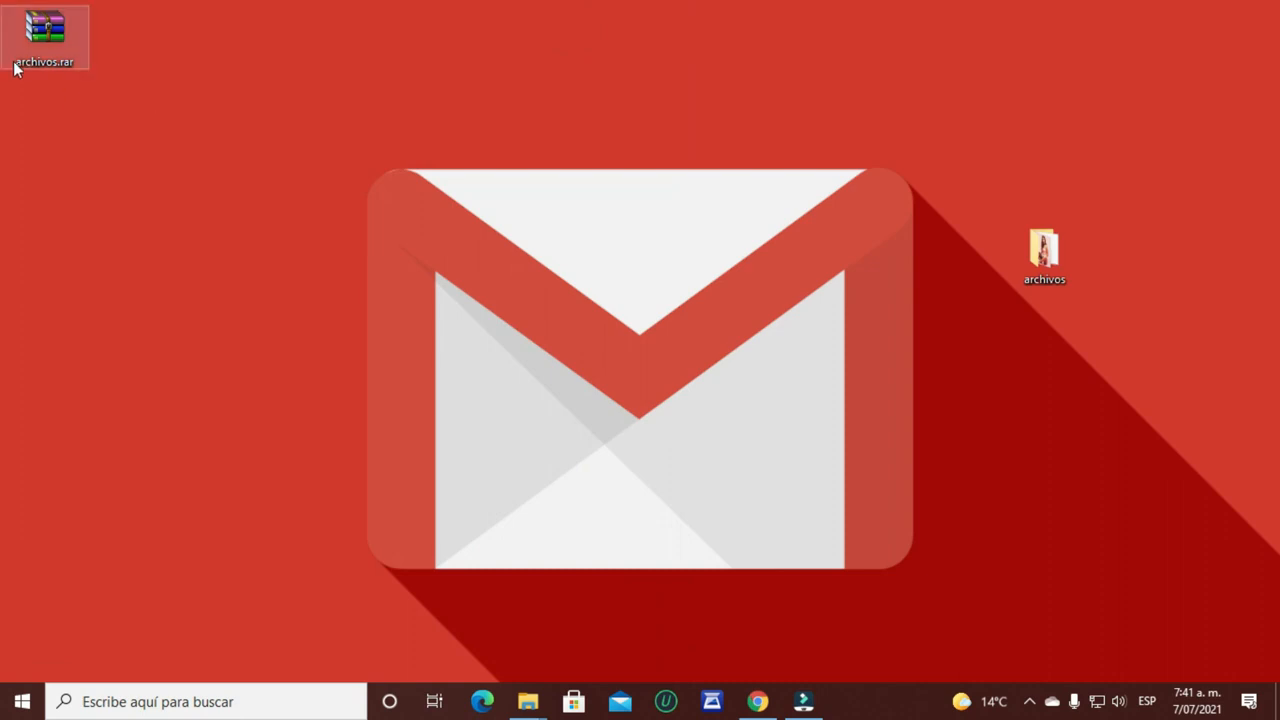
{"action": "right_click", "coordinate": [47, 32]}
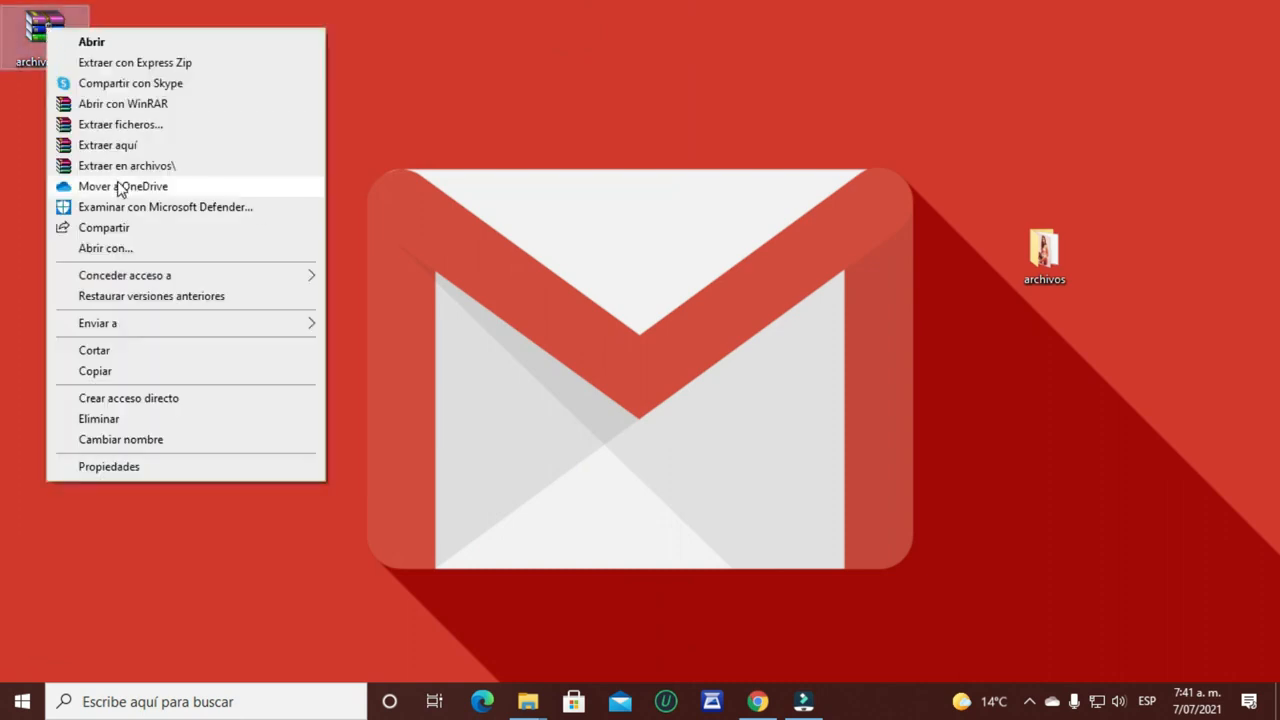
{"action": "left_click", "coordinate": [119, 150]}
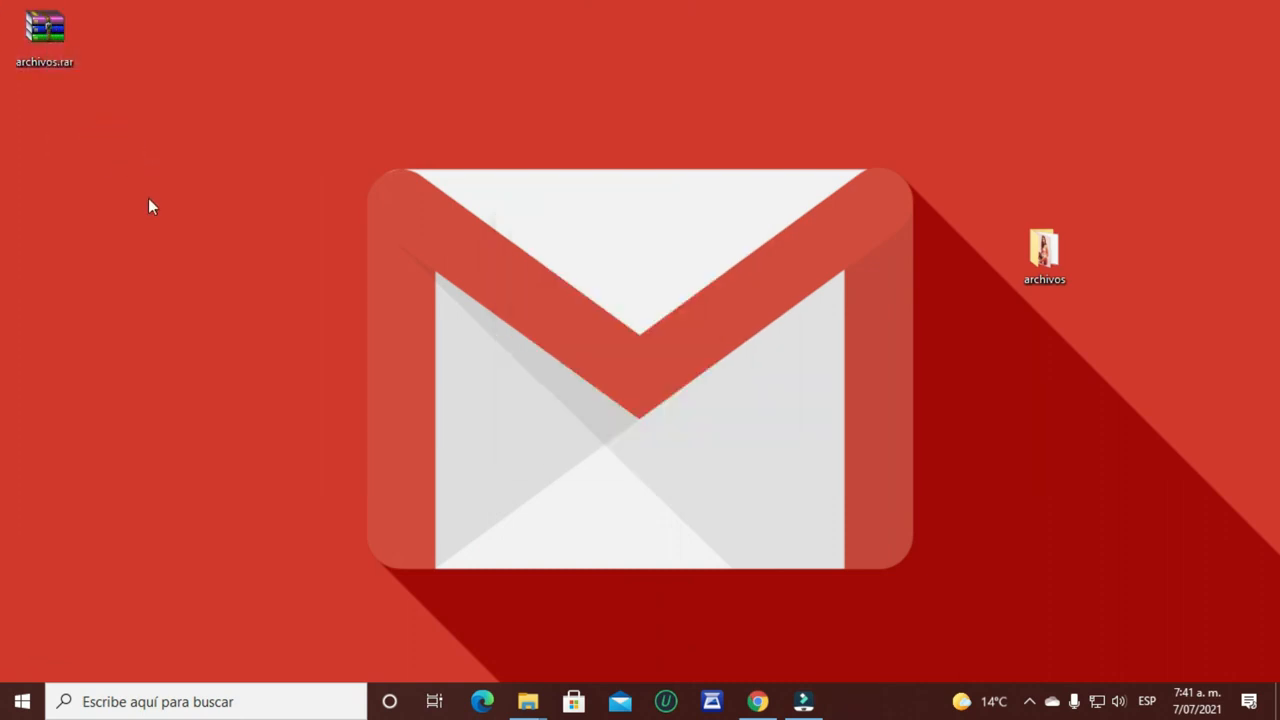
{"action": "left_click_drag", "start_coordinate": [157, 502], "coordinate": [10, 115]}
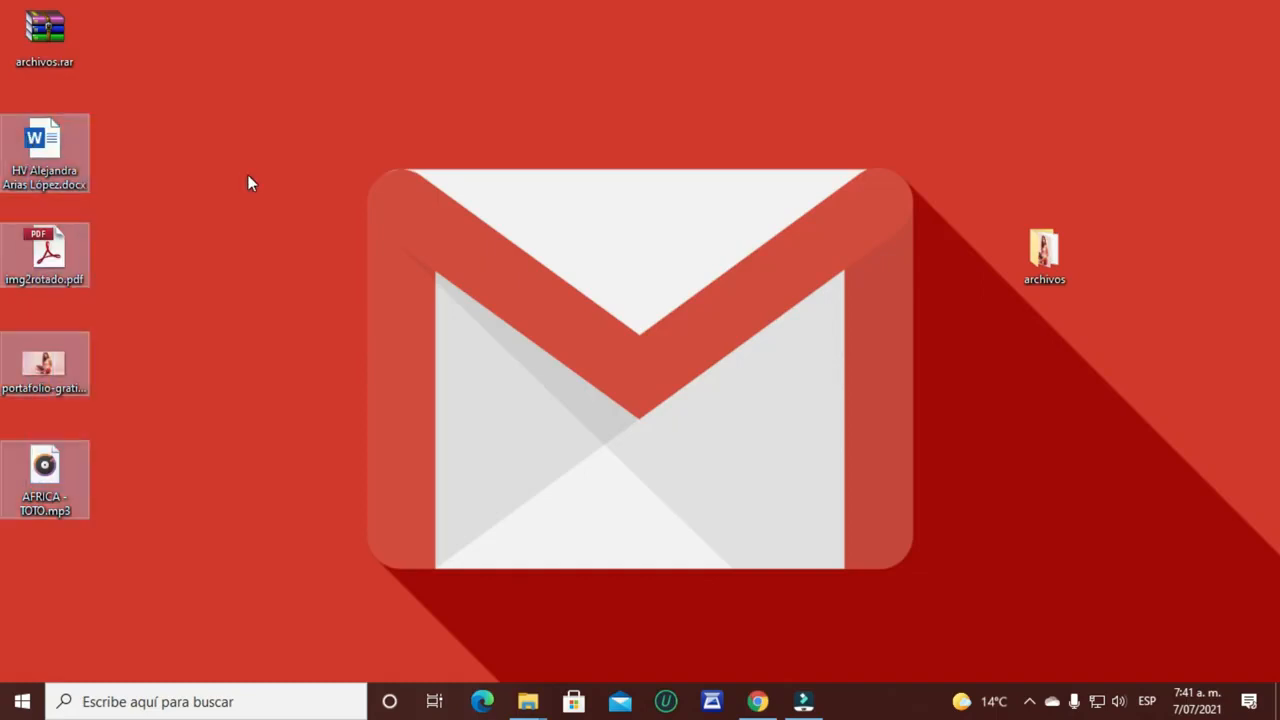